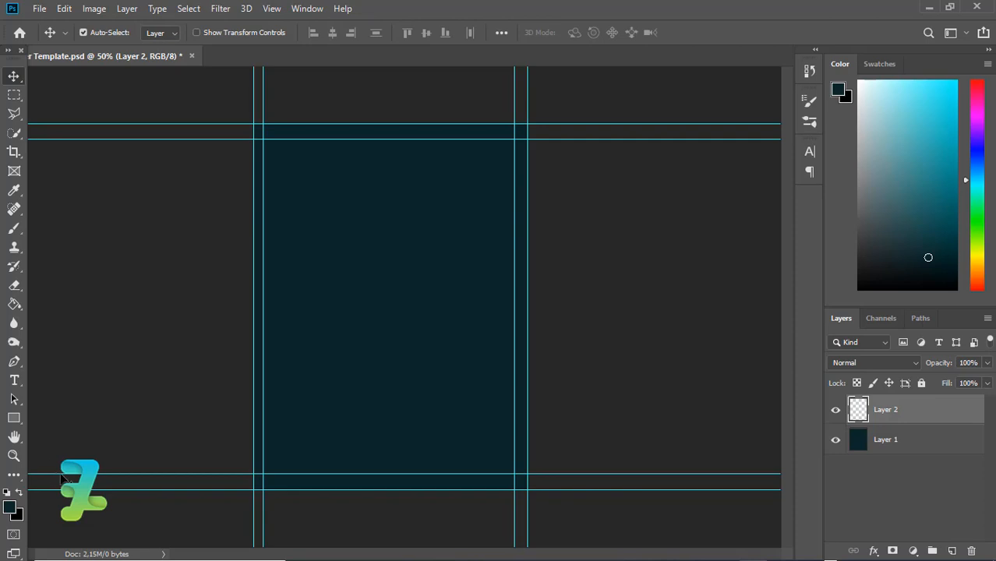
Step: Set the foreground colour to a pale cream, about #fff6d0
key(x)
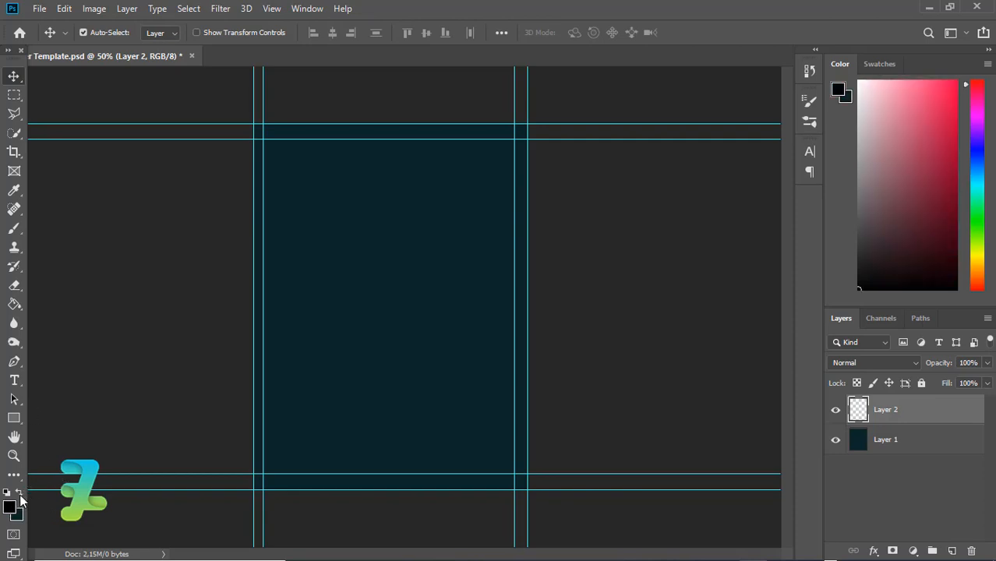
click(10, 509)
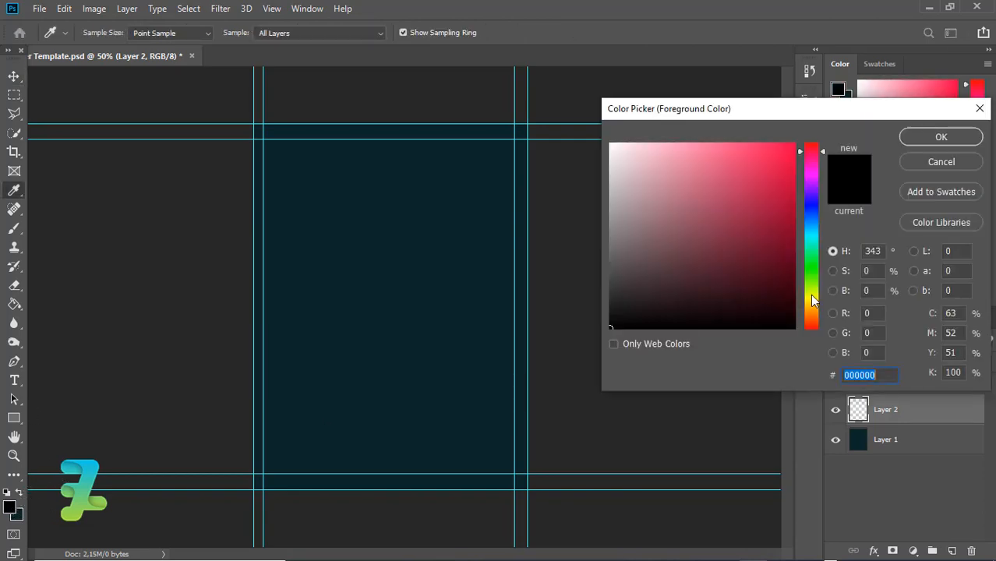
drag(811, 300, 811, 168)
drag(716, 169, 642, 142)
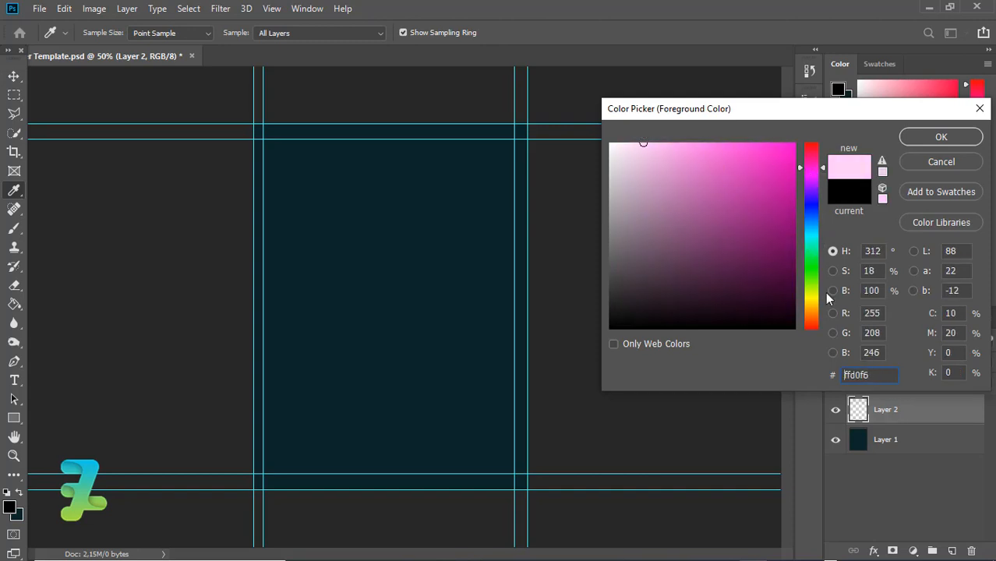
mouse_move(812, 302)
mouse_down()
mouse_move(812, 287)
mouse_move(812, 304)
mouse_up()
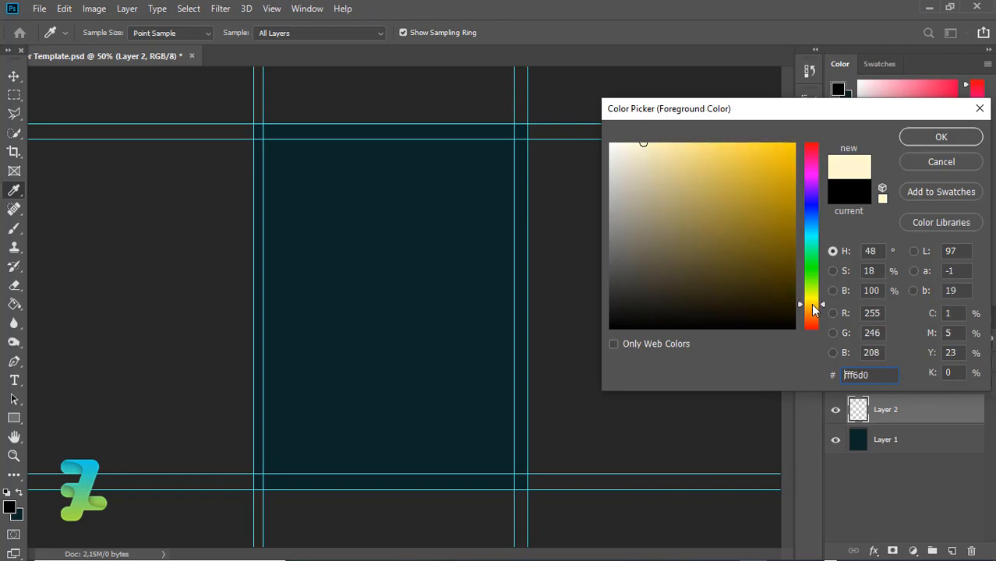
click(919, 135)
key(v)
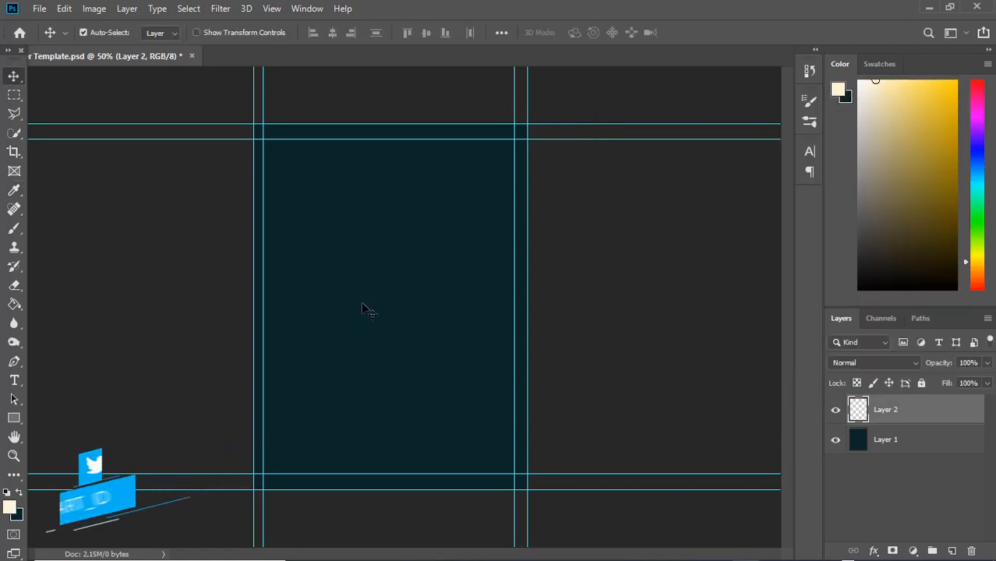
Step: Add the letter T in Roboto Black at 72 pt in the upper part of the dark poster area
click(15, 380)
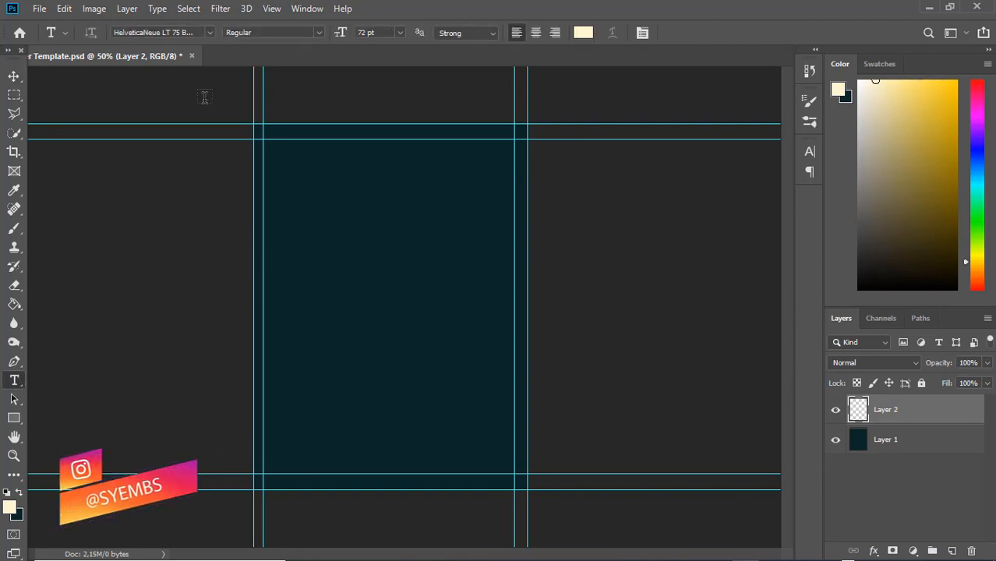
click(208, 32)
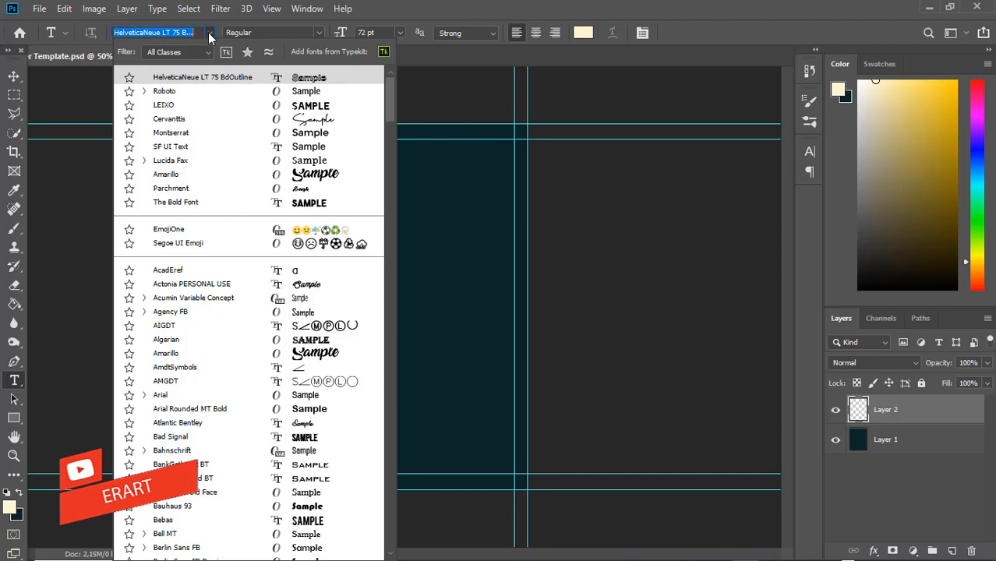
click(187, 91)
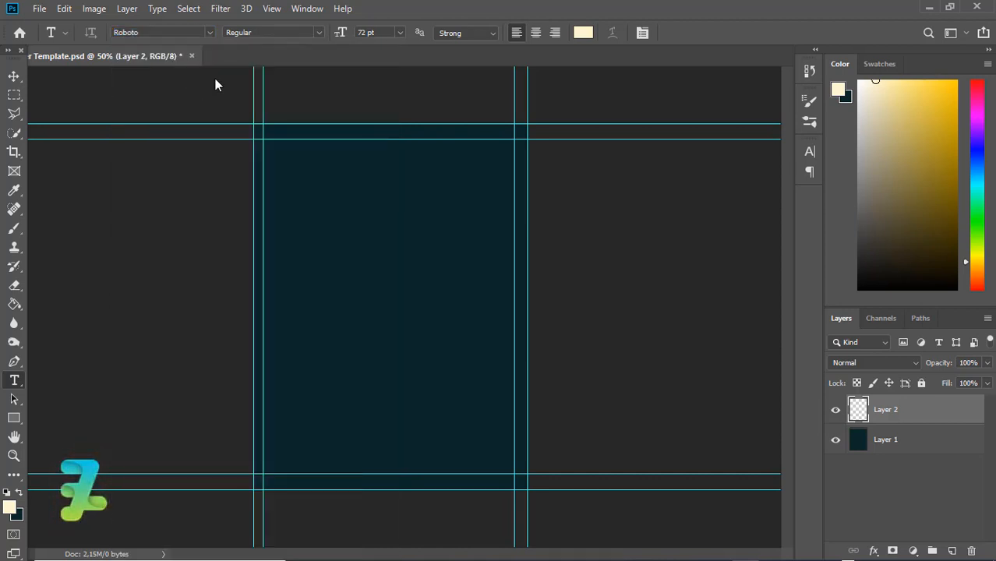
click(320, 33)
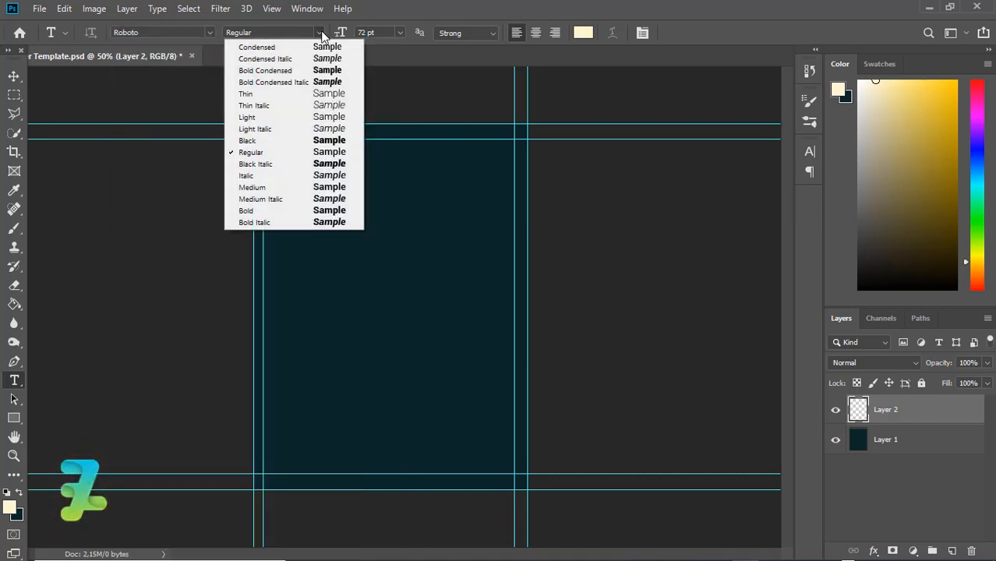
click(260, 142)
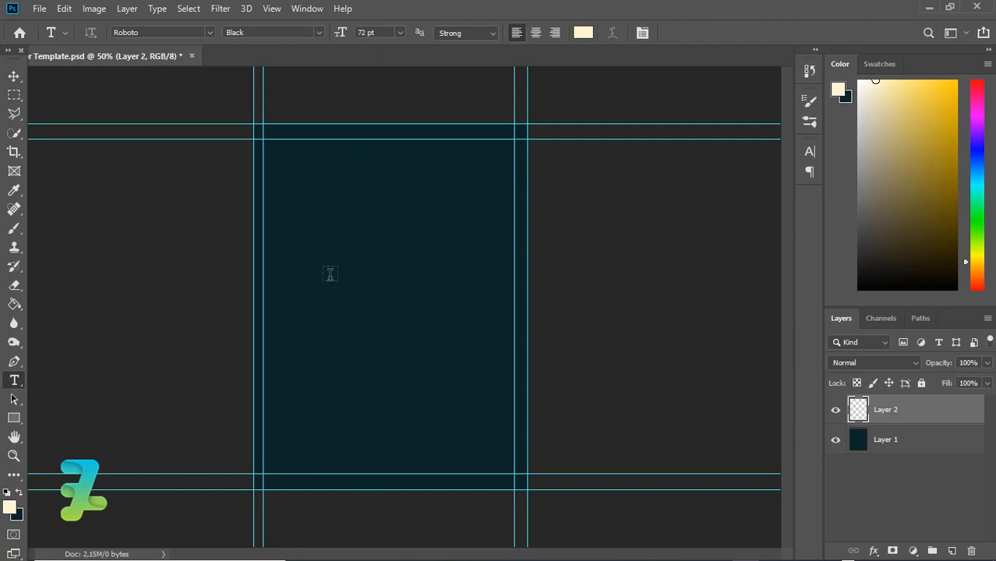
click(307, 198)
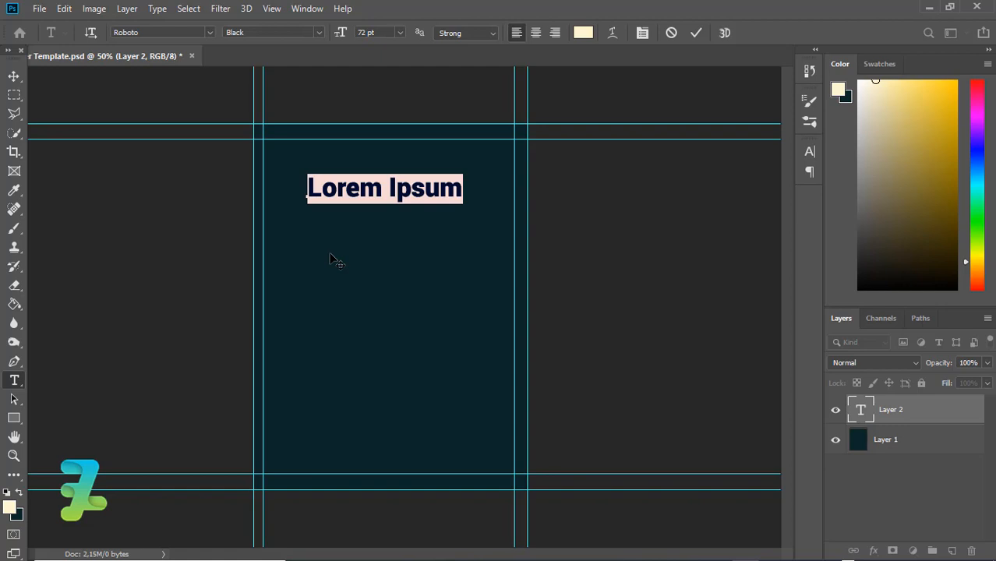
text(T)
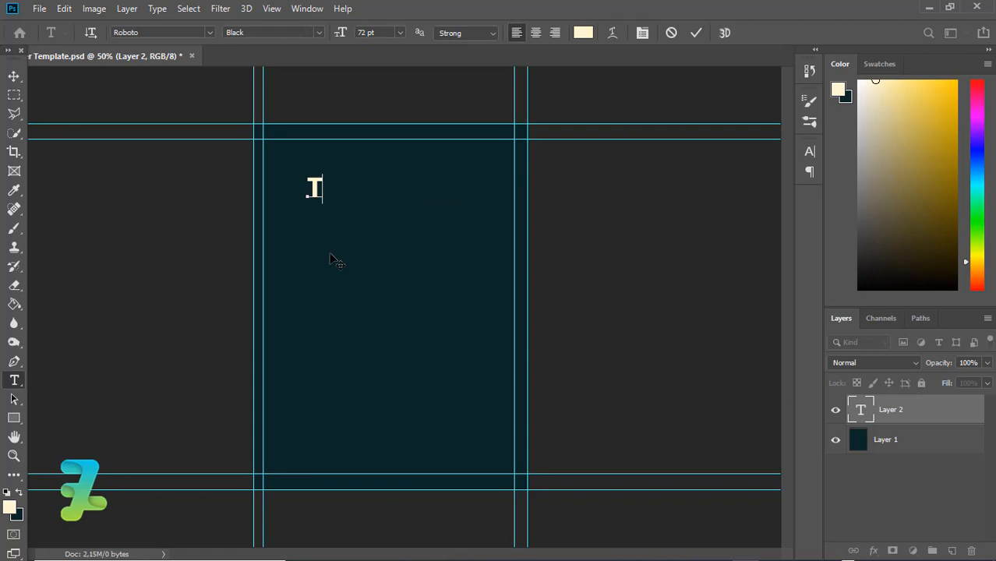
click(14, 76)
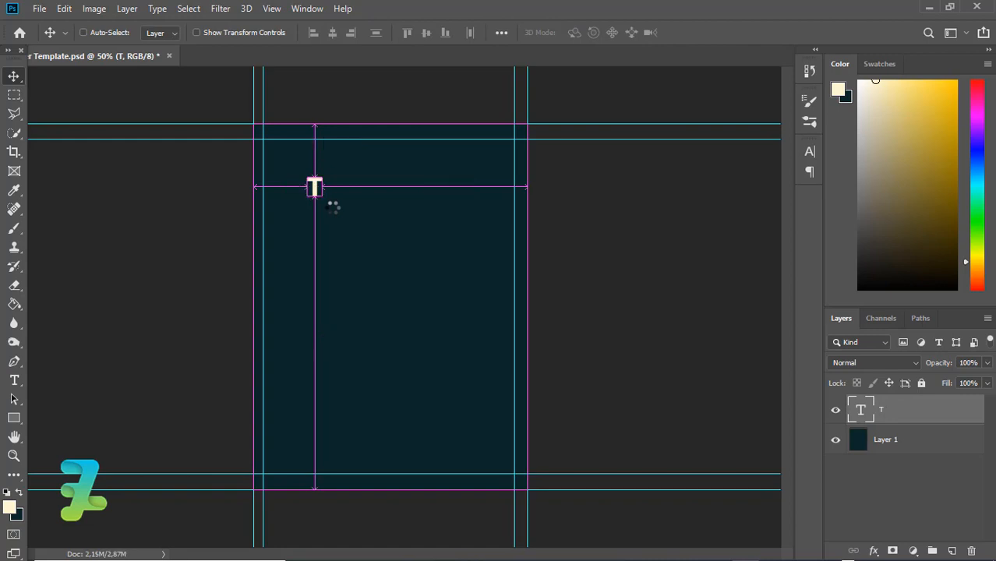
Step: Scale the letter T to about 301% and move it near the upper-left corner of the margin guides
key(ctrl+t)
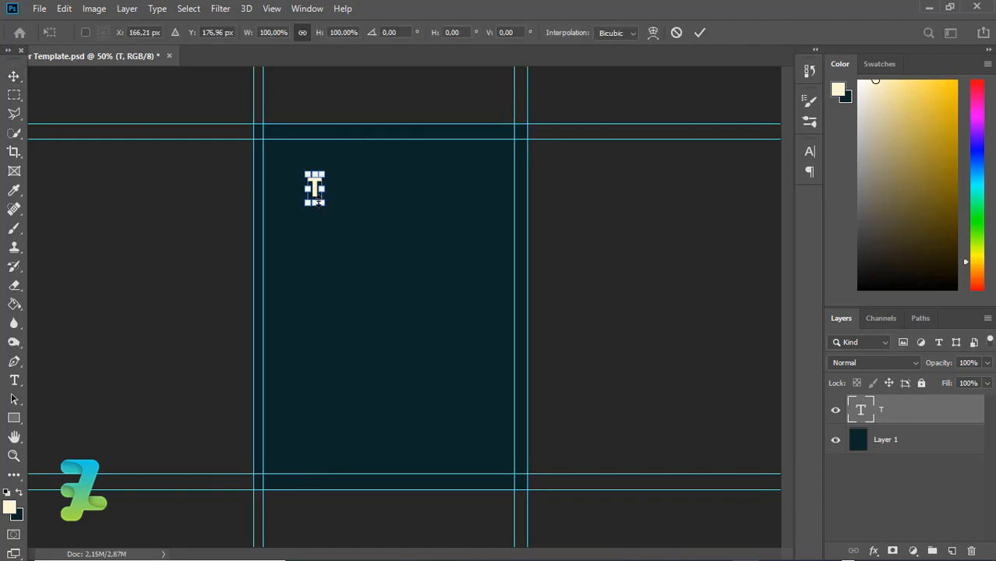
drag(321, 203, 351, 224)
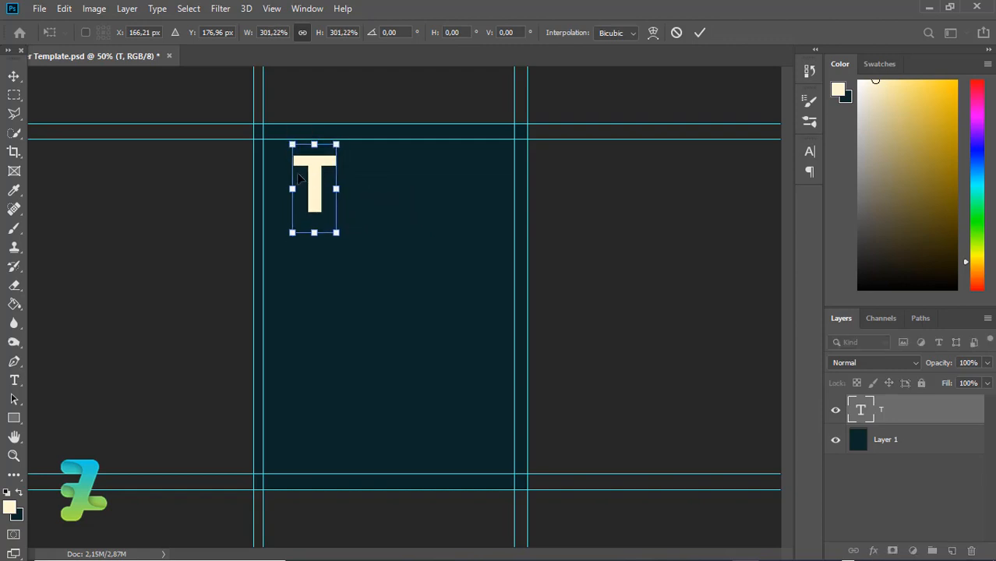
drag(298, 179, 296, 171)
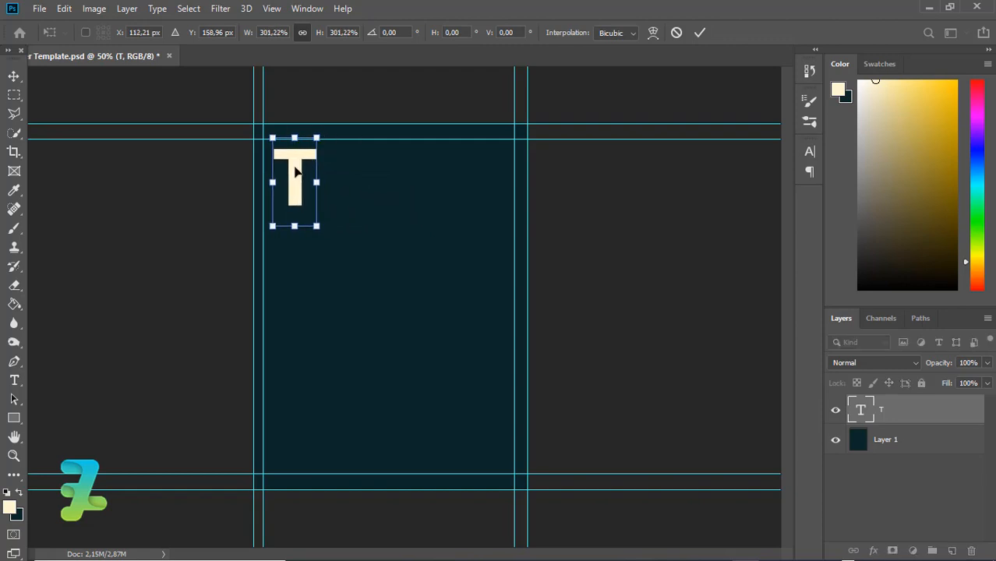
key(Return)
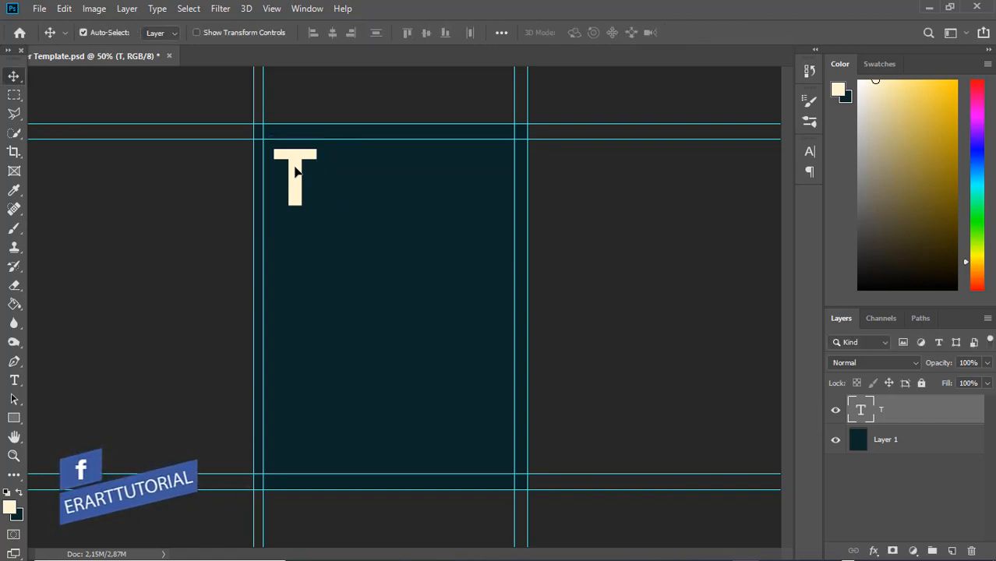
Step: Duplicate the T text layer seven times
key(ctrl+plus)
key(ctrl+plus)
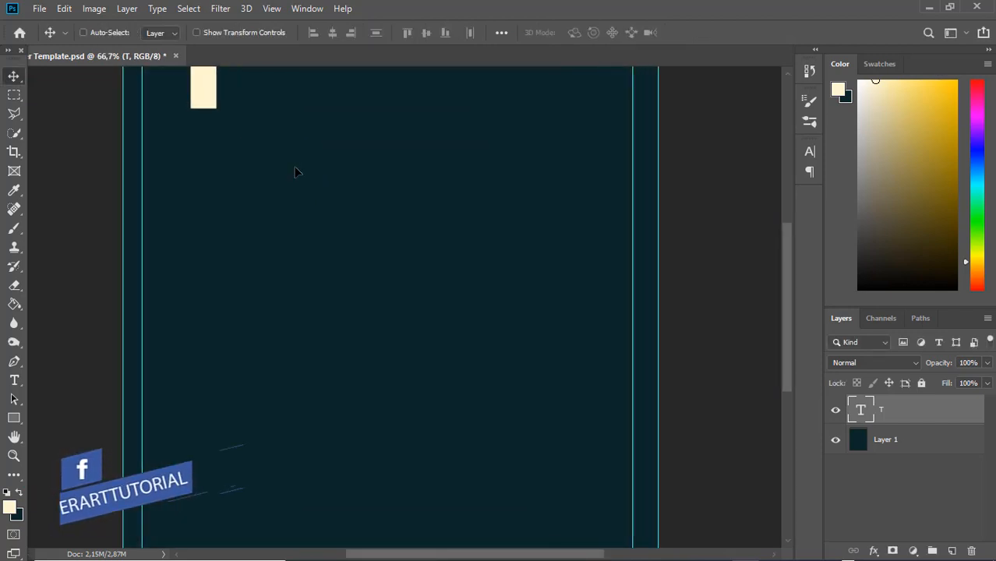
drag(786, 299, 774, 246)
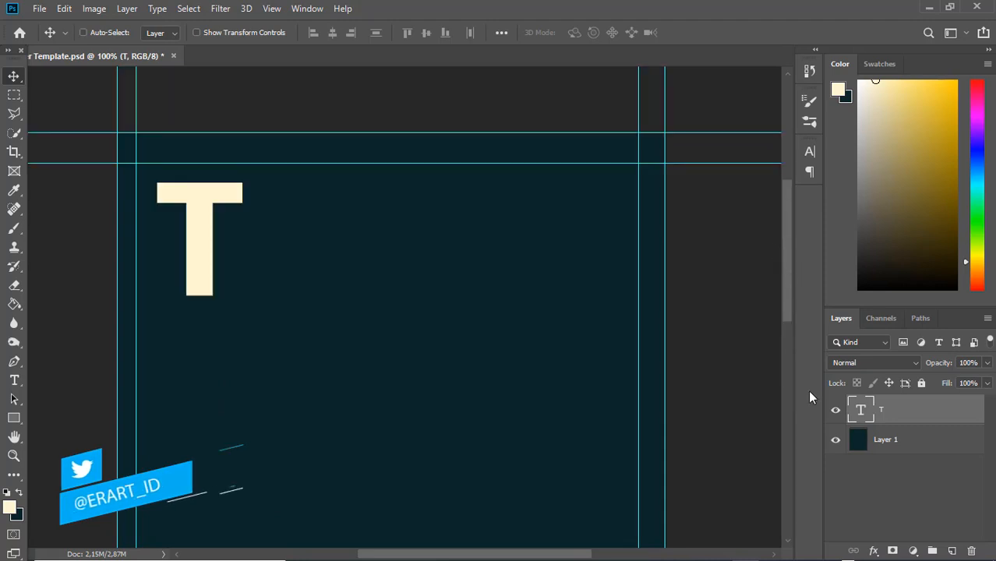
key(ctrl+j)
key(ctrl+j)
key(ctrl+j)
key(ctrl+j)
key(ctrl+j)
key(ctrl+j)
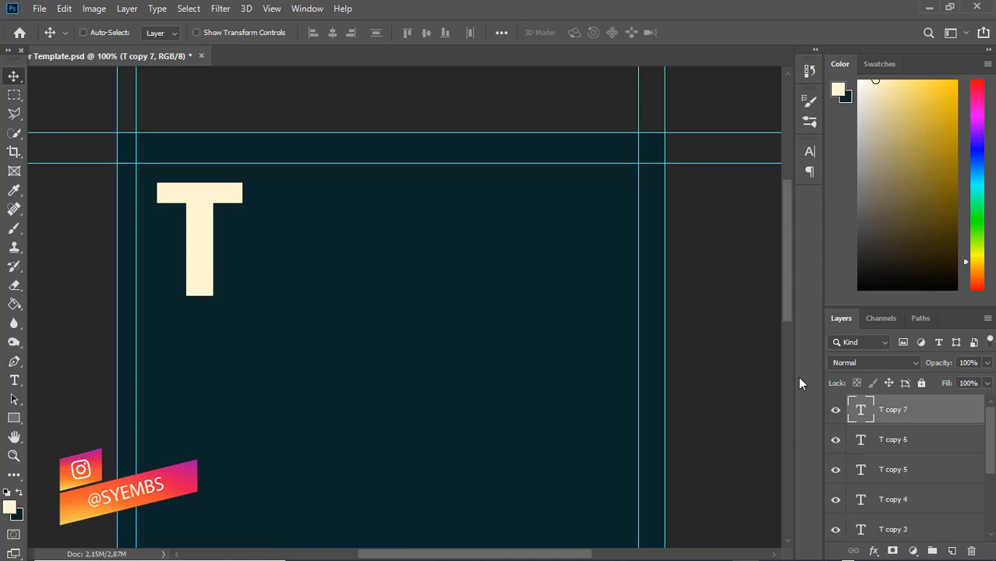
key(ctrl+j)
mouse_move(989, 444)
mouse_down()
mouse_move(991, 480)
mouse_move(984, 436)
mouse_up()
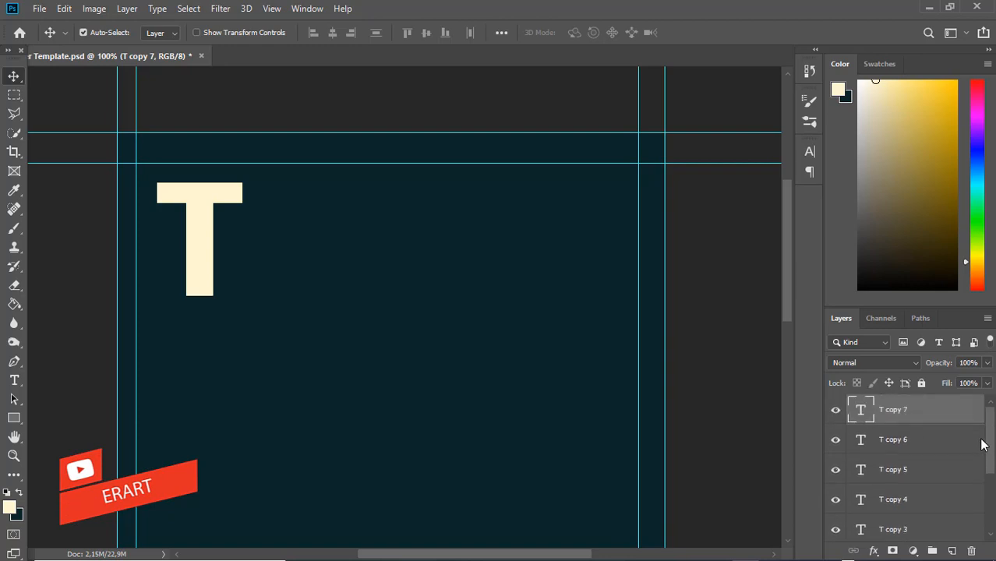
Step: Nudge the T copy 6 layer down until it sits about 0.33 in below the topmost T
click(861, 441)
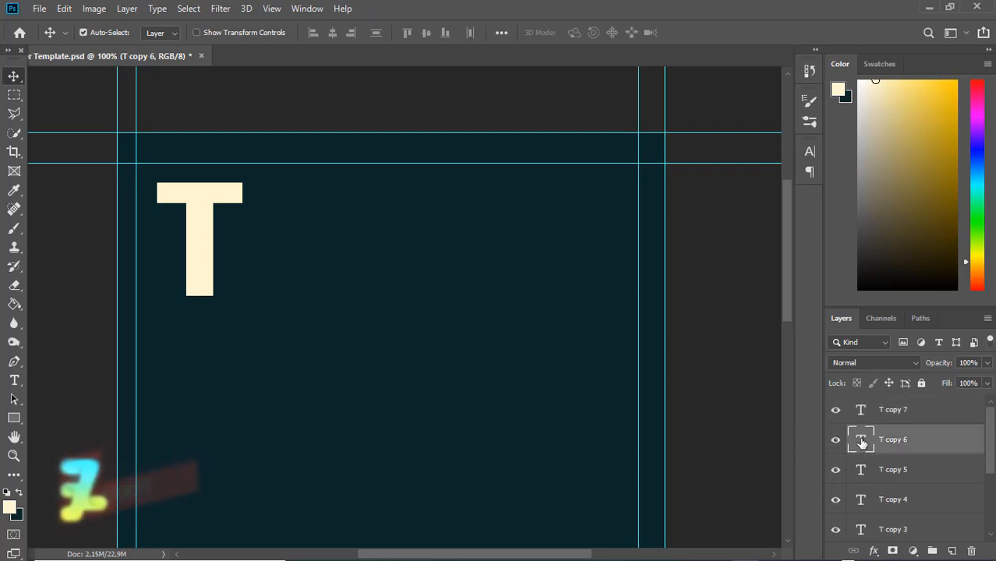
key(Down)
key(Down)
key(Down)
key(Down)
key(Down)
key(Down)
key(Down)
key(Down)
key(Down)
key(Down)
key(Down)
key(Down)
key(Down)
key(Down)
key(Down)
key(Down)
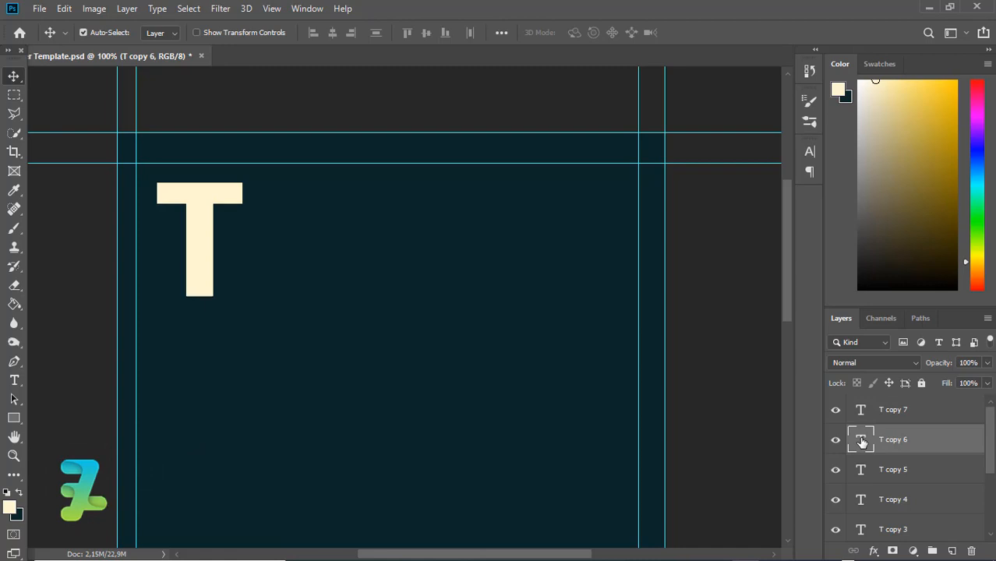
key(Down)
key(Down)
key(Down)
key(Down)
key(Down)
key(Down)
key(Down)
key(Down)
key(Down)
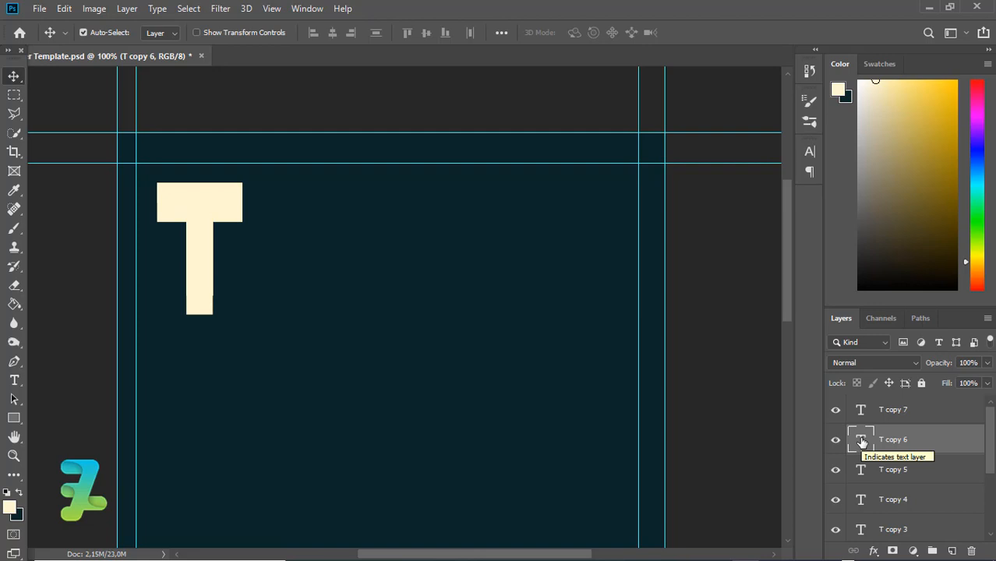
key(Up)
key(Up)
key(Up)
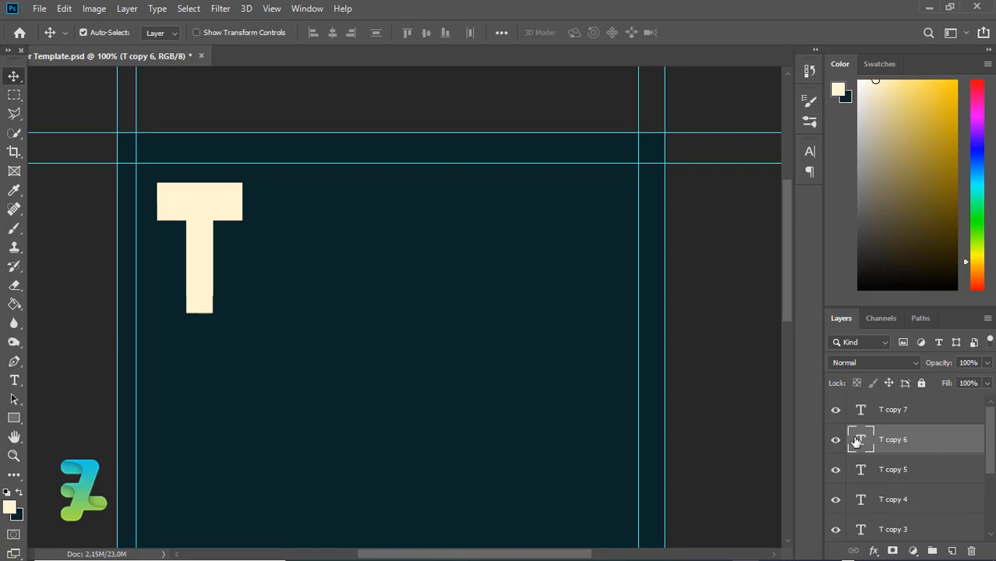
Step: Reduce the opacity of the T copy 6 layer to 30%
click(986, 363)
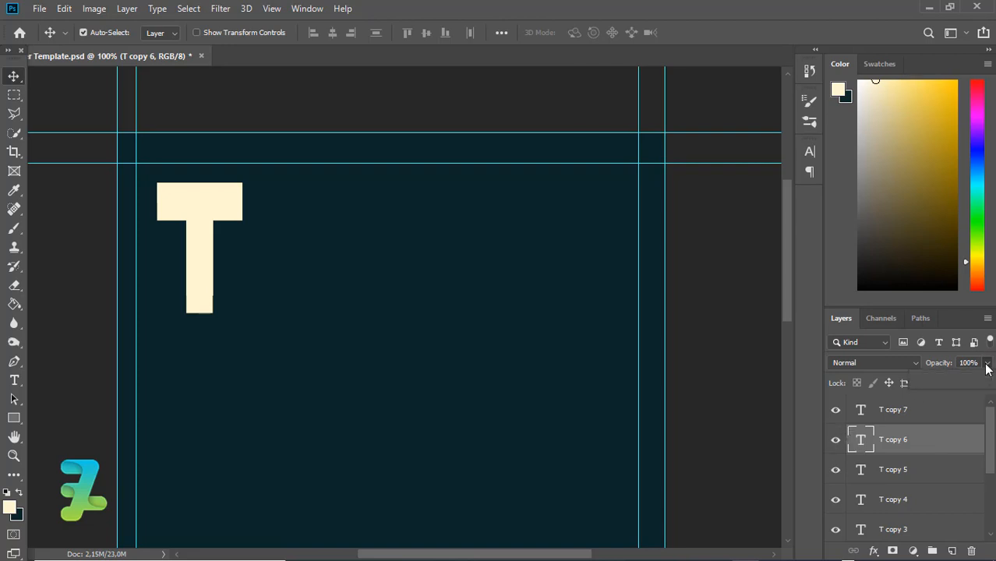
drag(986, 380, 950, 382)
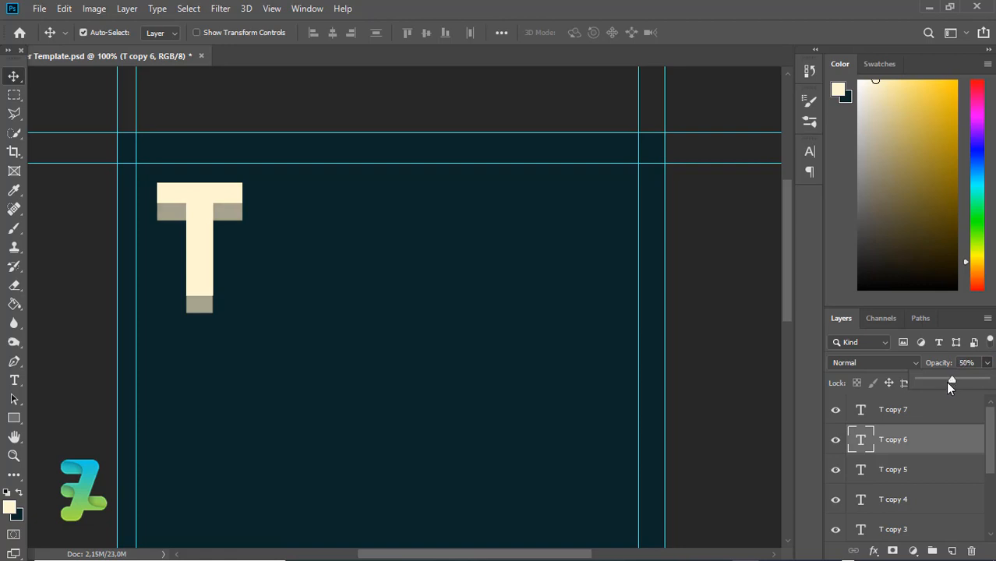
drag(947, 383, 942, 382)
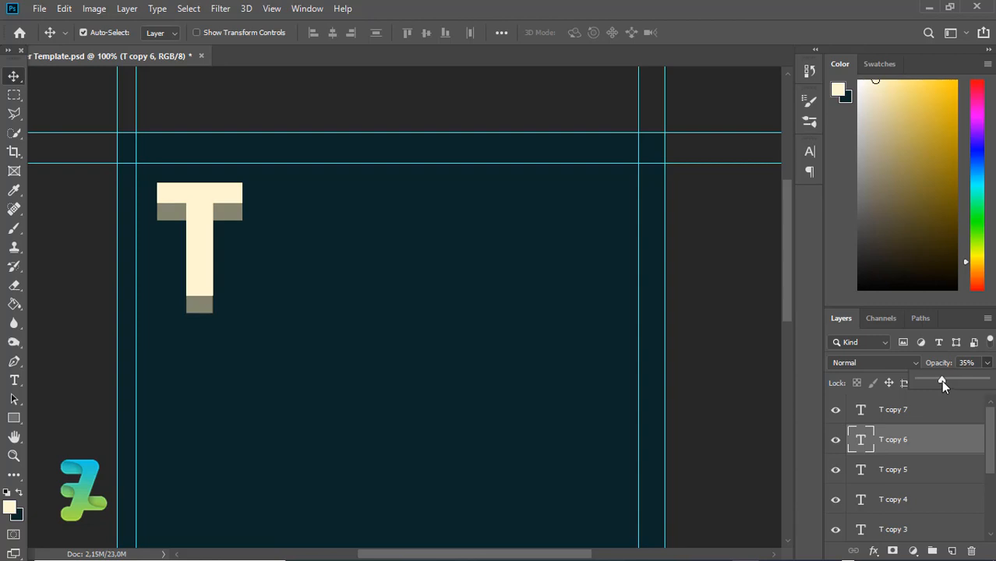
mouse_move(940, 380)
mouse_down()
mouse_move(922, 376)
mouse_move(938, 379)
mouse_up()
Step: Nudge the T copy 6 layer up so only a thin strip shows below the solid T
key(ctrl)
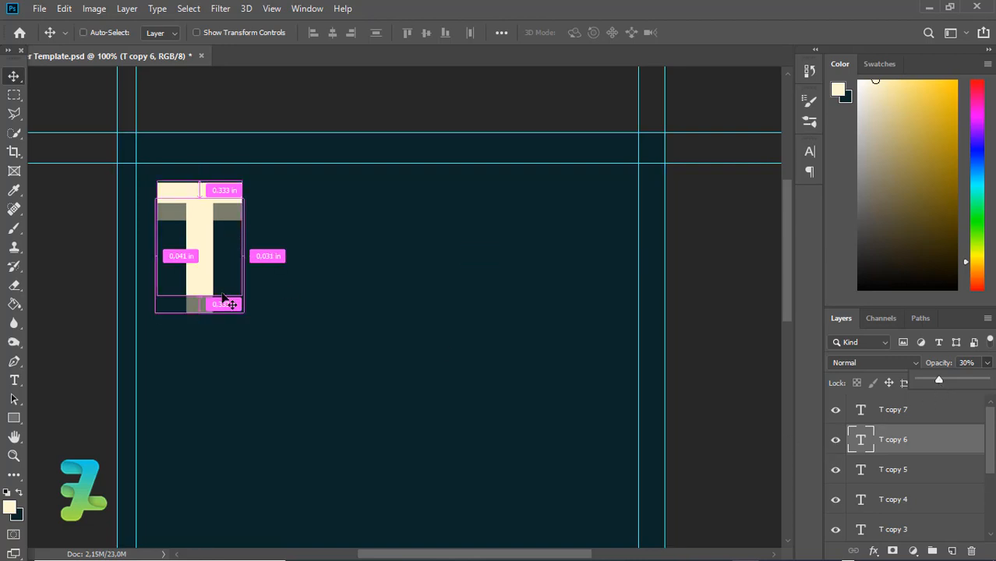
mouse_move(230, 279)
mouse_down()
mouse_move(226, 259)
mouse_move(224, 280)
mouse_up()
key(Up)
key(Up)
key(Up)
key(Up)
key(Up)
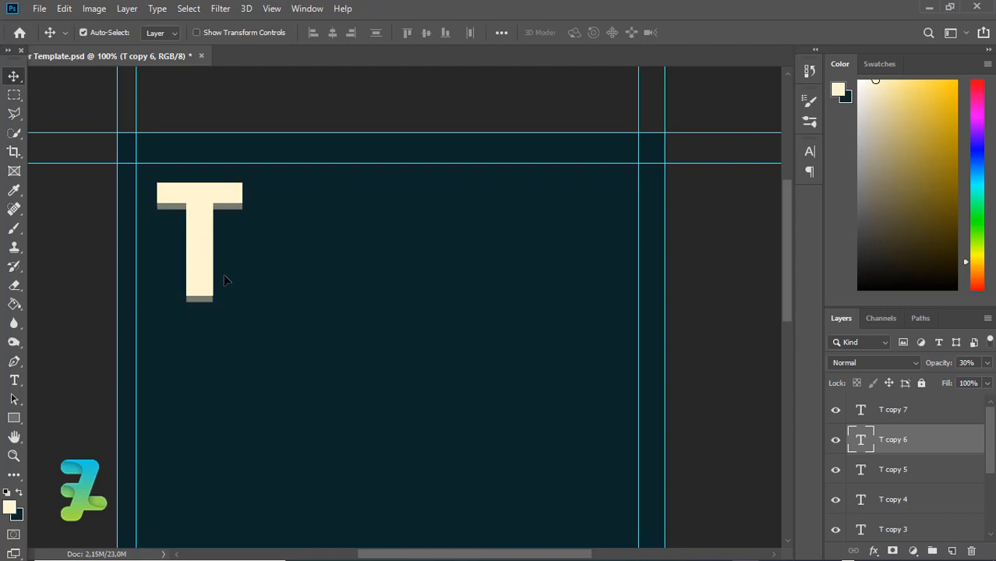
Step: Duplicate the T copy 5 layer and offset the duplicate about 0.47 in below the solid T
click(862, 471)
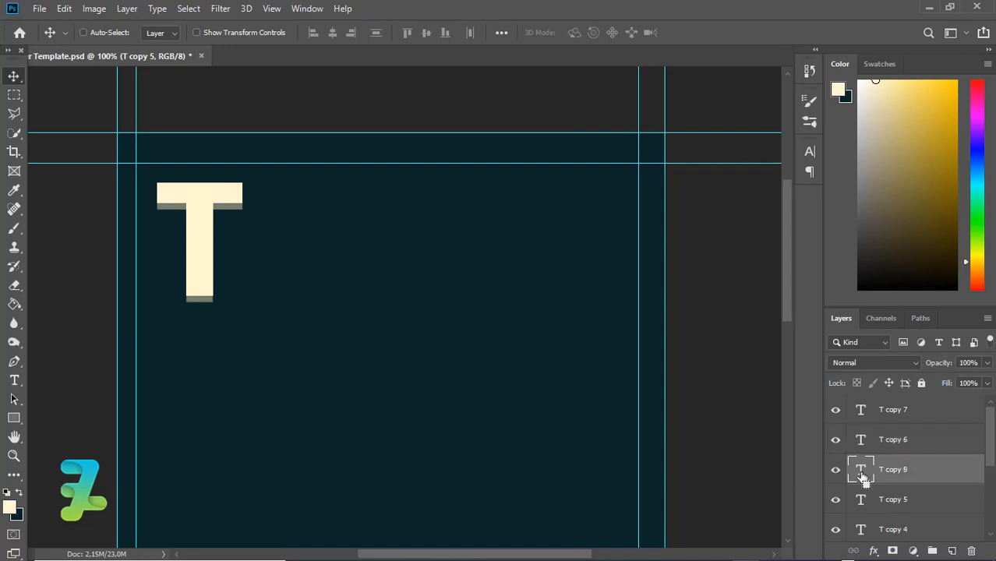
drag(198, 206, 205, 244)
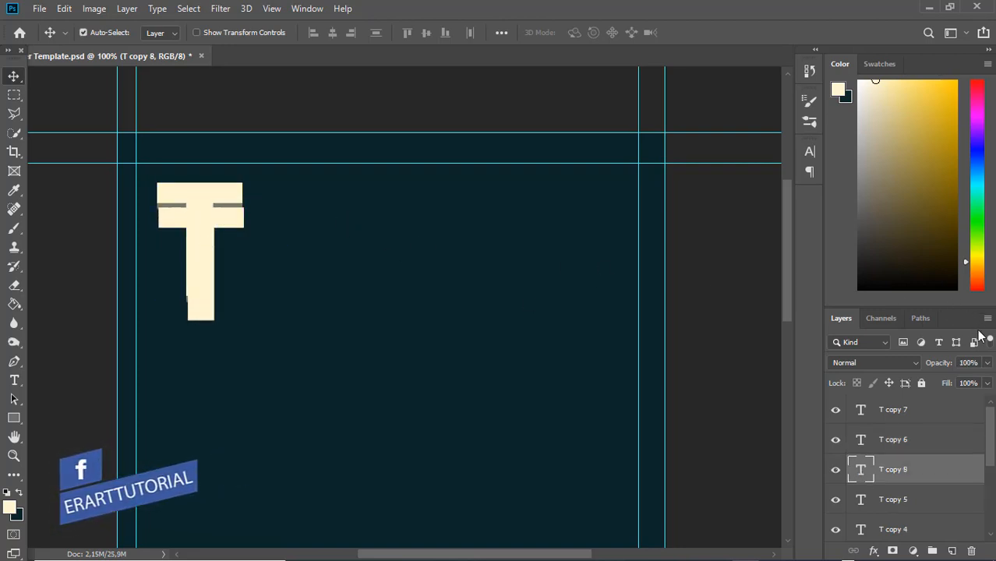
Step: Reduce the opacity of the T copy 8 layer to 6% and move it up so only a thin strip shows below T copy 6
click(985, 382)
drag(983, 381, 920, 382)
key(ctrl)
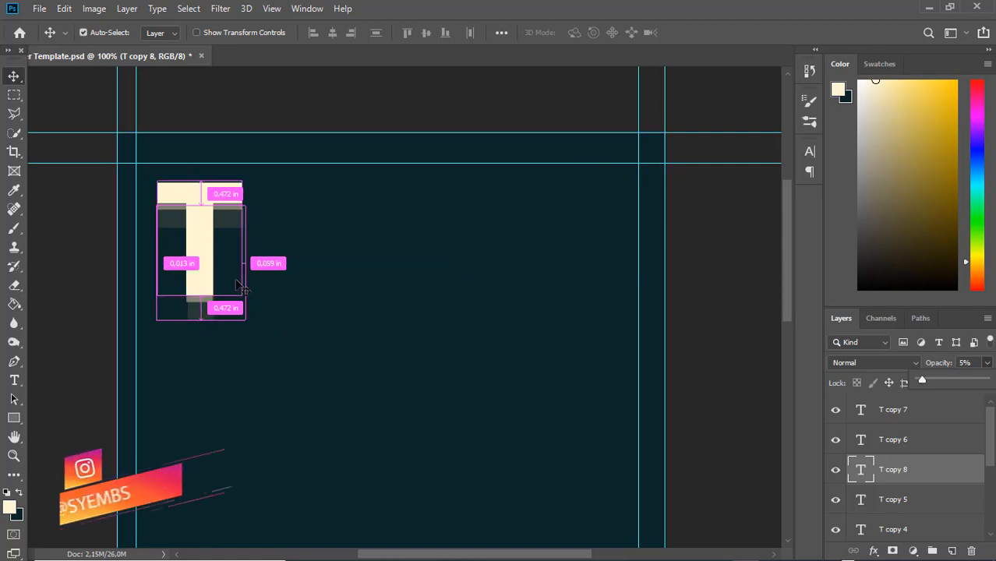
key(Down)
key(Down)
key(Down)
key(Down)
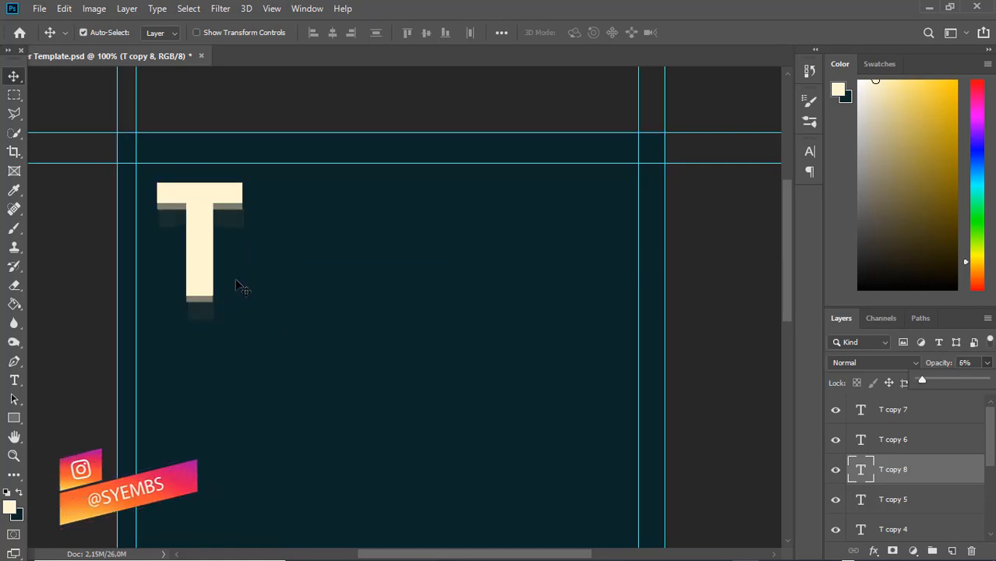
key(Return)
key(ctrl)
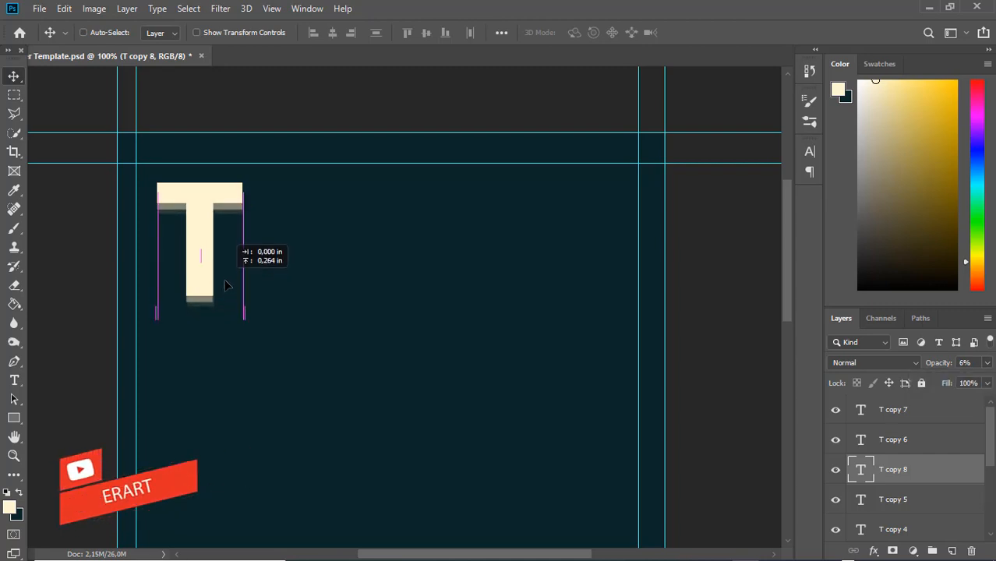
drag(225, 286, 224, 283)
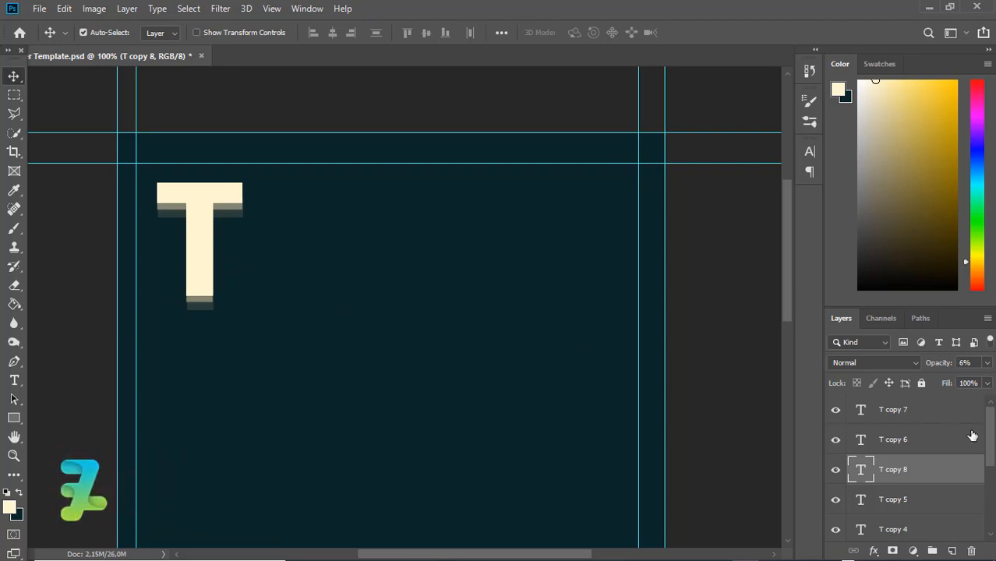
Step: Raise the opacity of the T copy 6 layer to 70%
scroll(992, 442, down, 1)
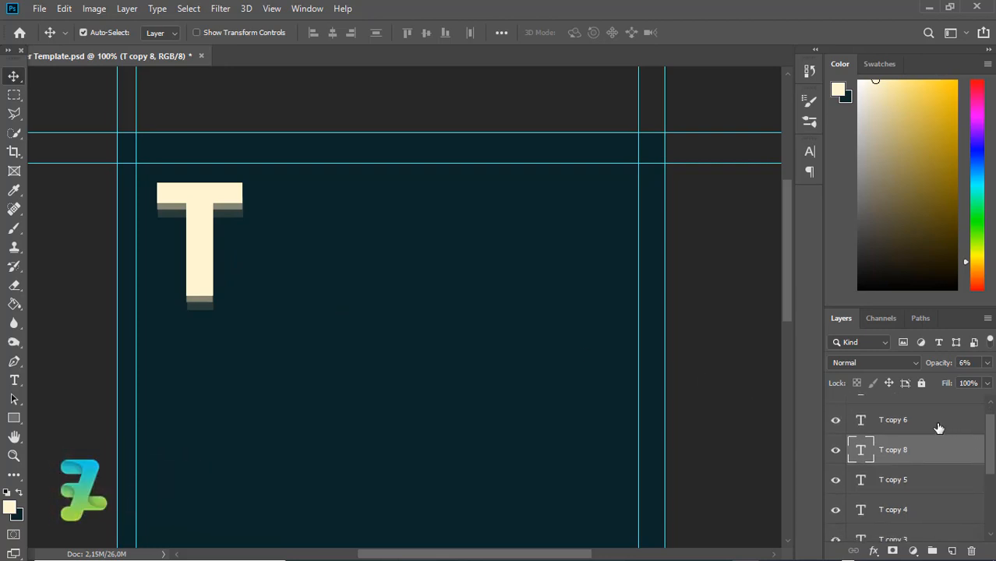
click(956, 419)
click(986, 363)
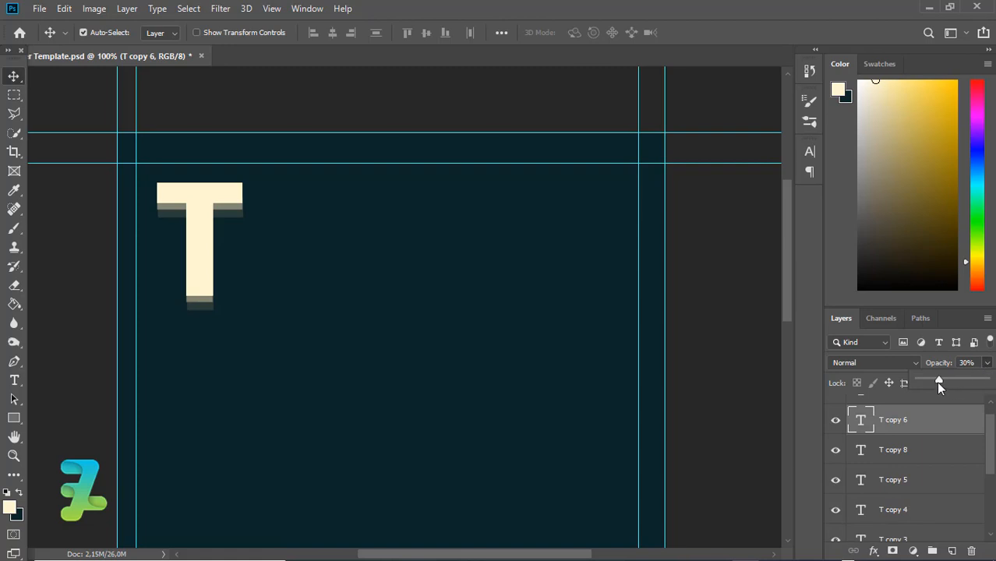
drag(950, 380, 966, 382)
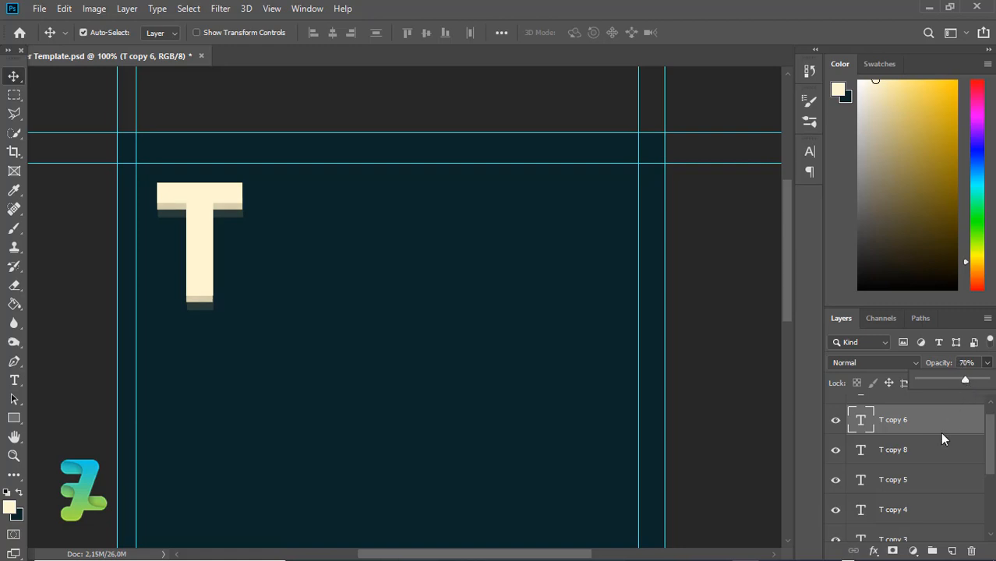
Step: Raise the opacity of the T copy 8 layer to 61%
click(929, 455)
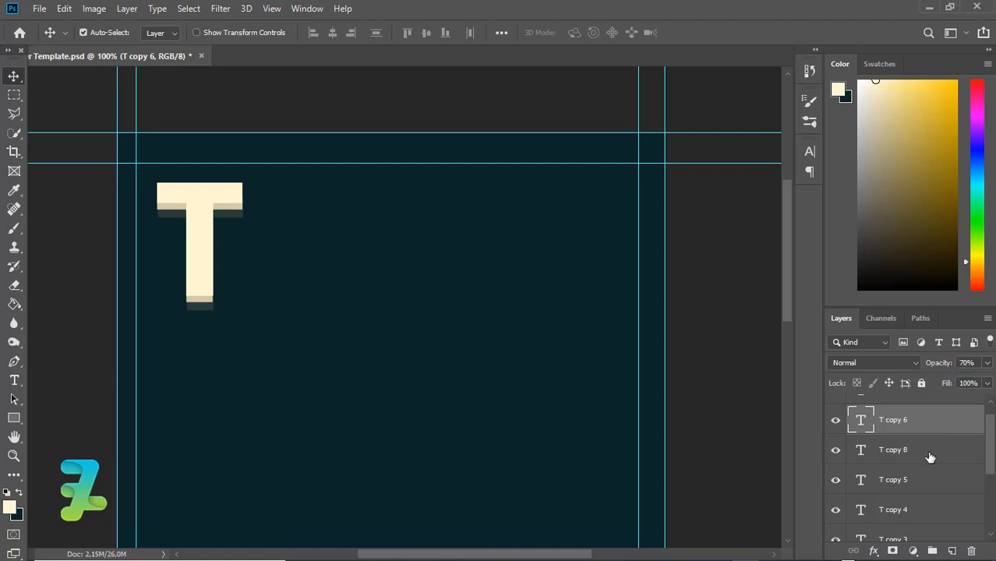
click(986, 363)
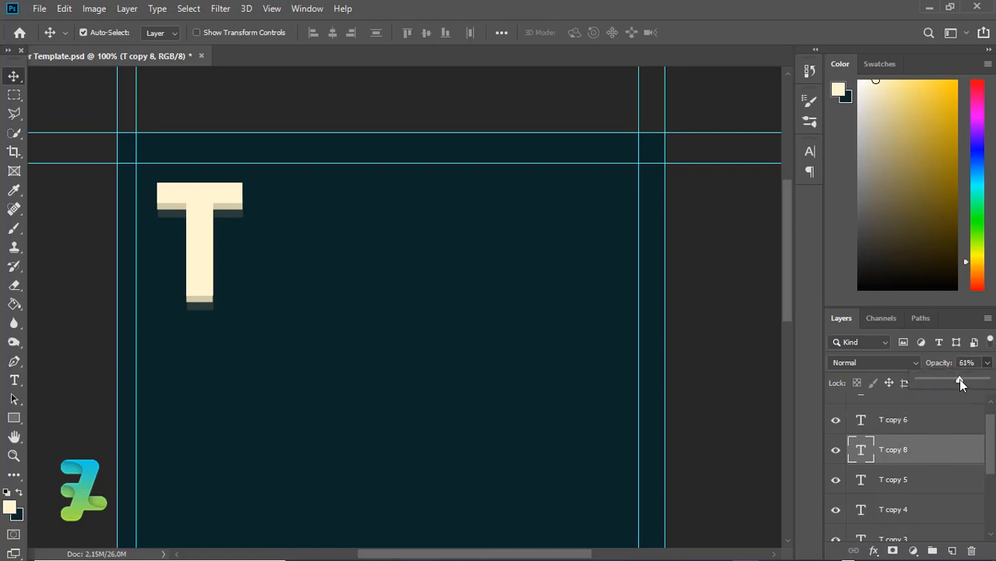
drag(957, 379, 956, 378)
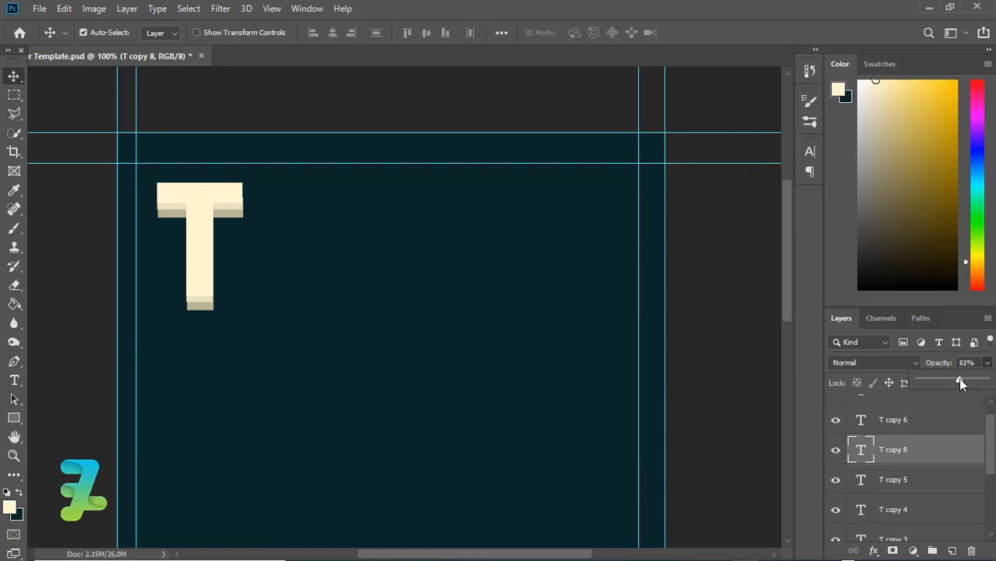
Step: Set the T copy 5 layer to 50% opacity and move it down so a thin strip shows below T copy 8
click(906, 479)
drag(991, 438, 993, 449)
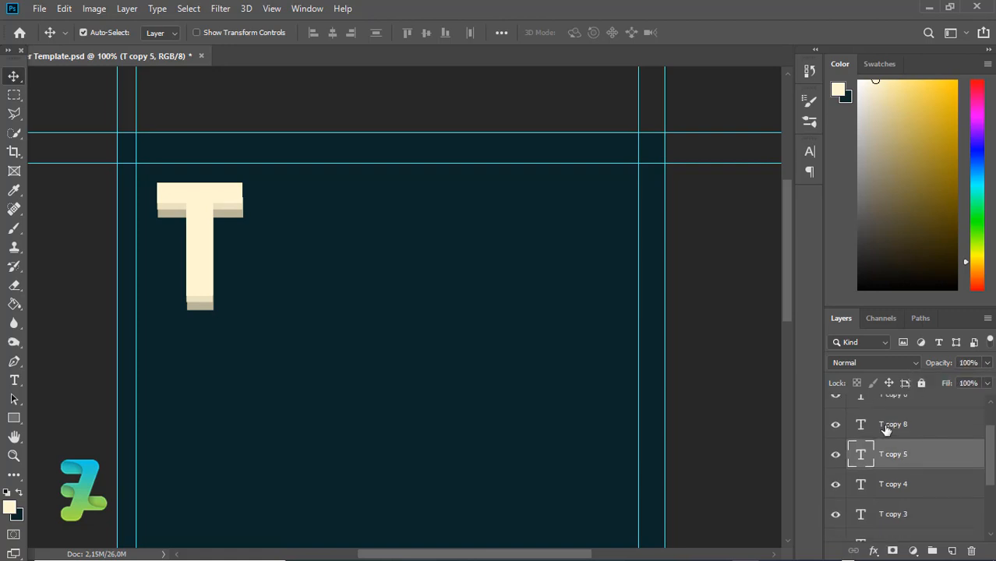
click(986, 362)
drag(987, 380, 951, 379)
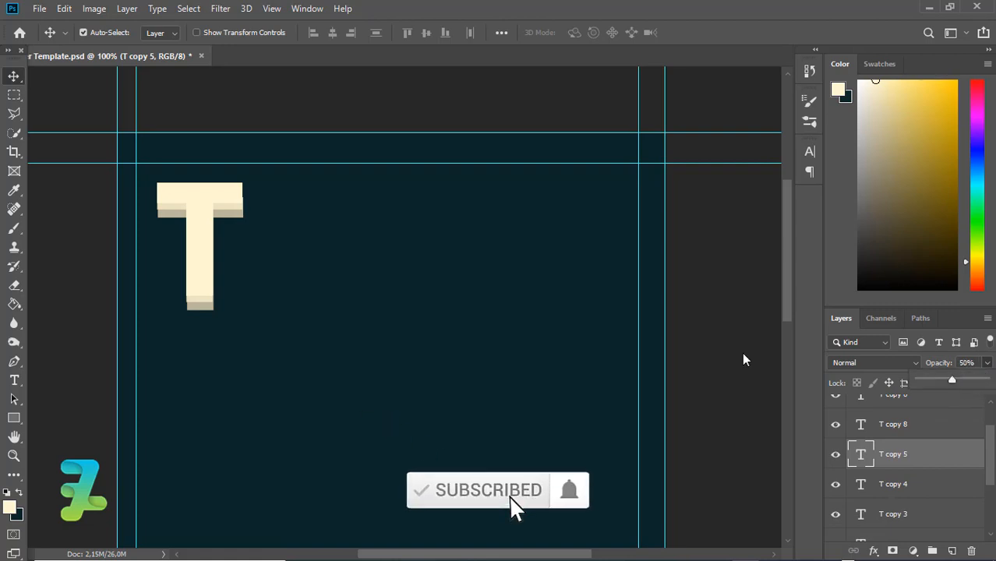
drag(185, 209, 204, 240)
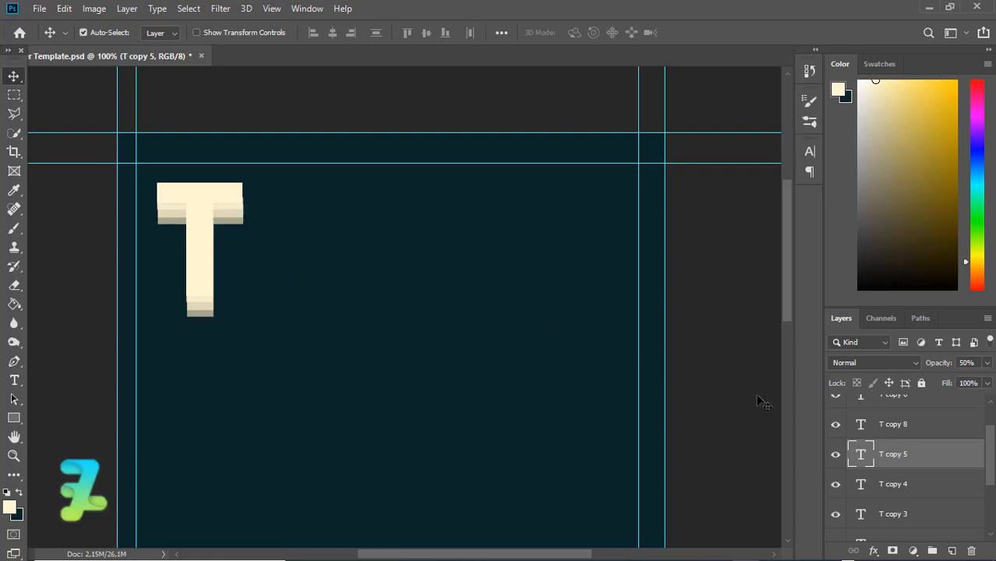
Step: Set the T copy 4 layer to 40% opacity and move it down so a thin strip shows below T copy 5
click(906, 485)
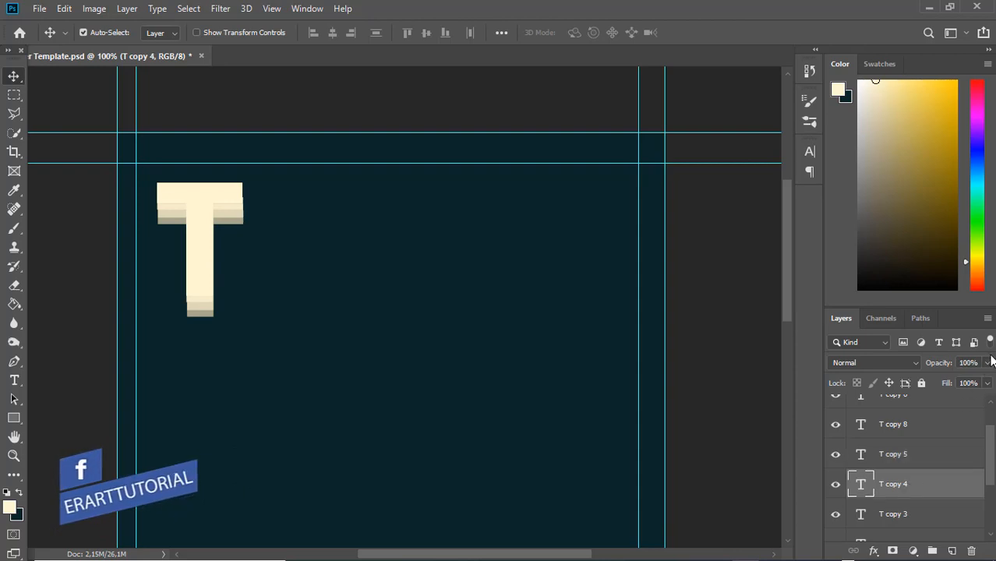
click(987, 363)
drag(986, 377, 983, 382)
drag(949, 379, 945, 379)
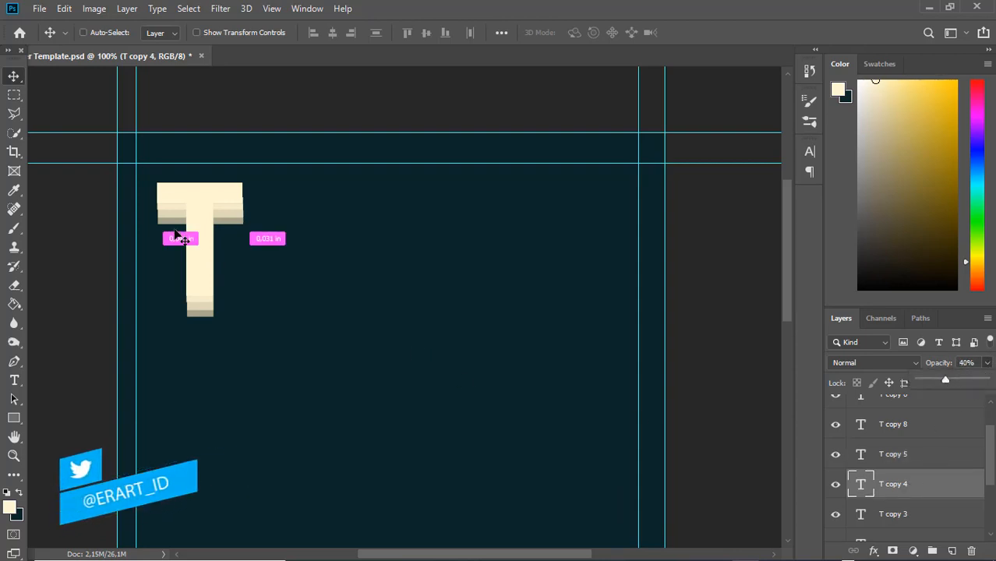
drag(178, 233, 199, 259)
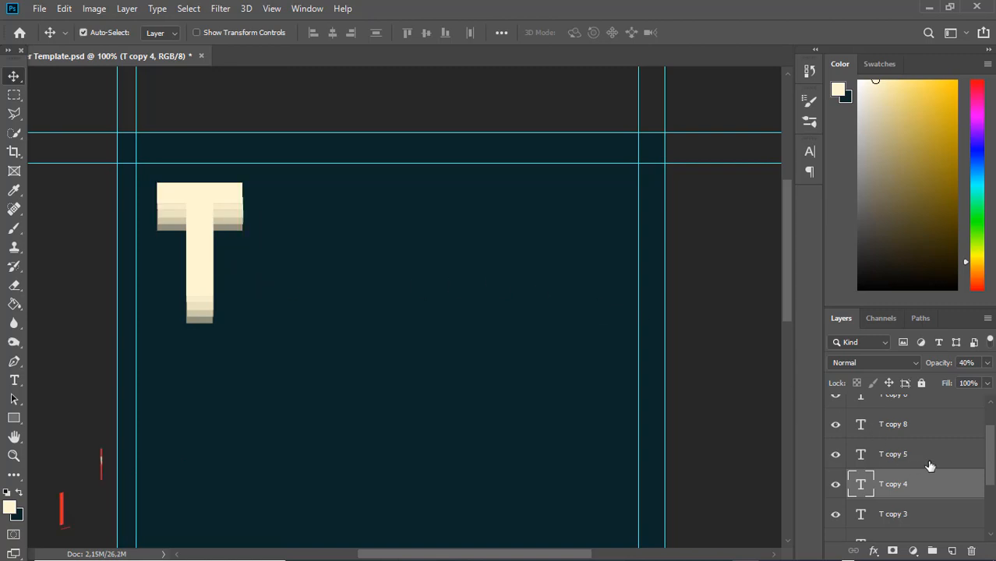
Step: Select the T copy 5, T copy 8 and T copy 6 layers together and line up their side edges with the solid T
click(969, 454)
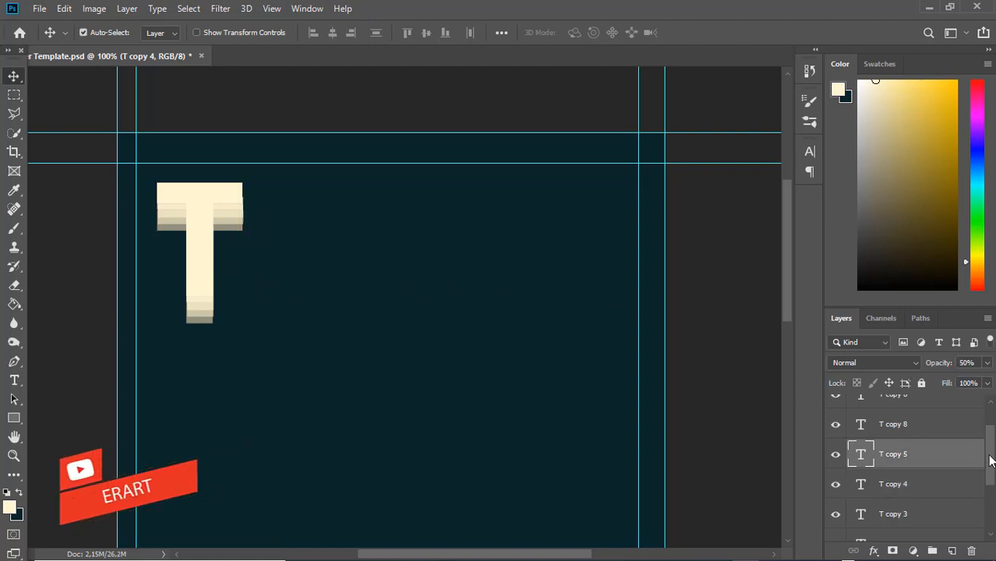
scroll(964, 444, up, 1)
shift+click(953, 440)
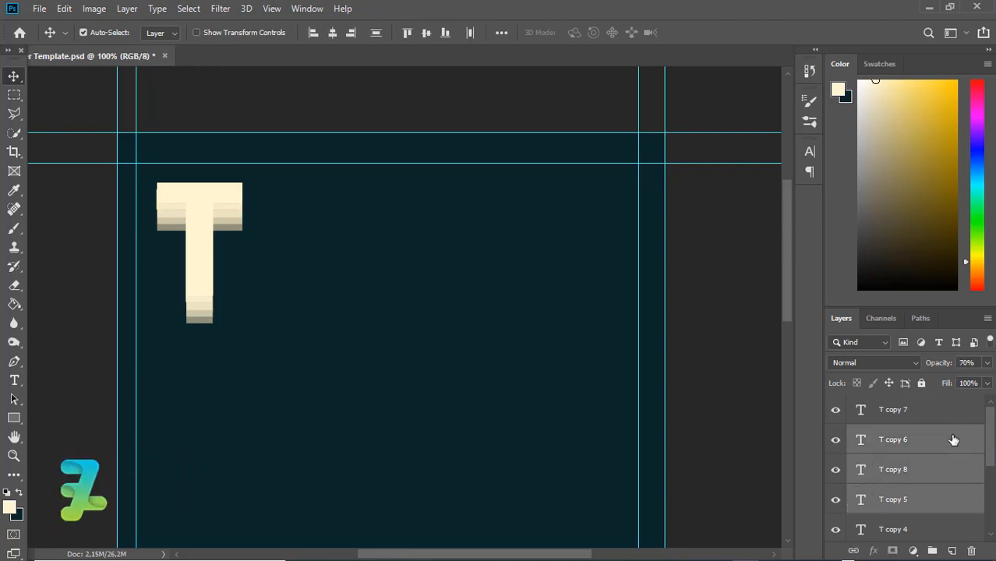
Step: Check the T copy 6 and T copy 4 layers in the stack, hiding T copy 4 and showing it again
click(837, 448)
click(863, 442)
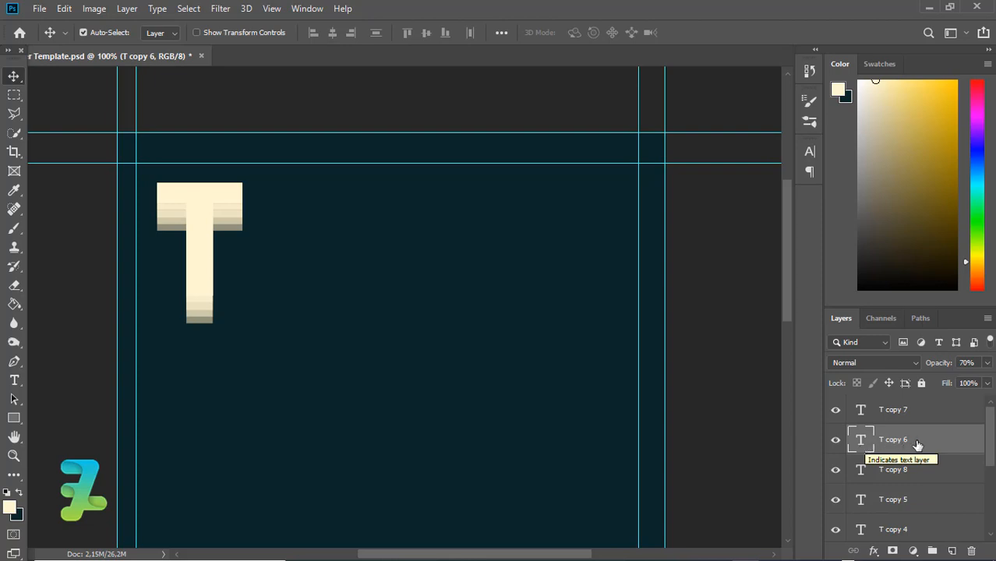
drag(990, 439, 990, 484)
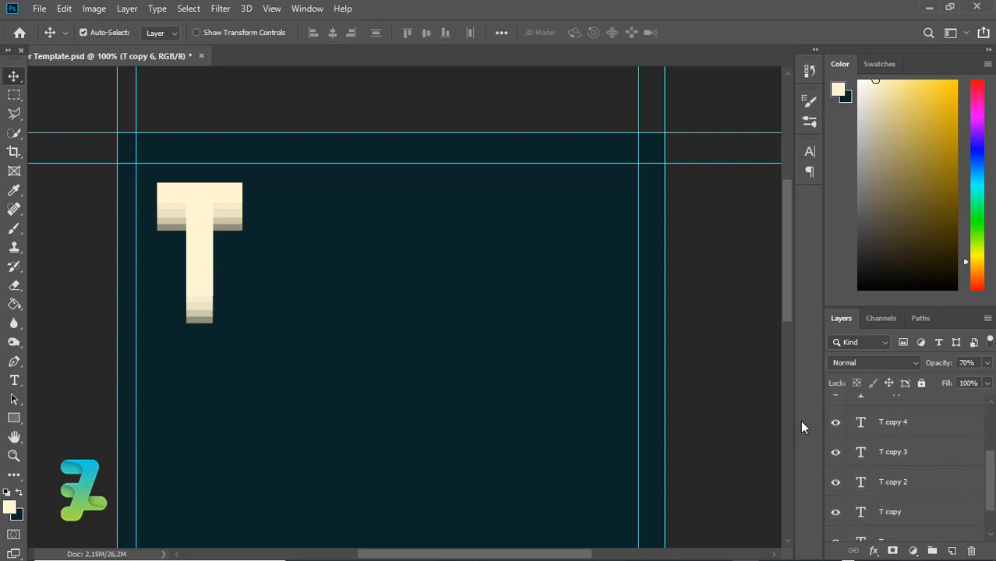
click(835, 422)
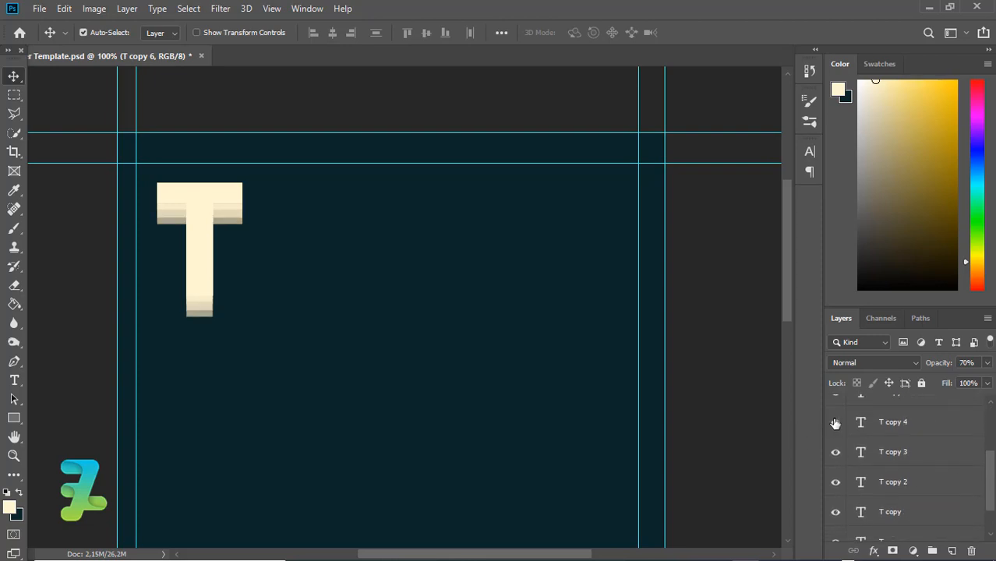
click(835, 422)
click(862, 423)
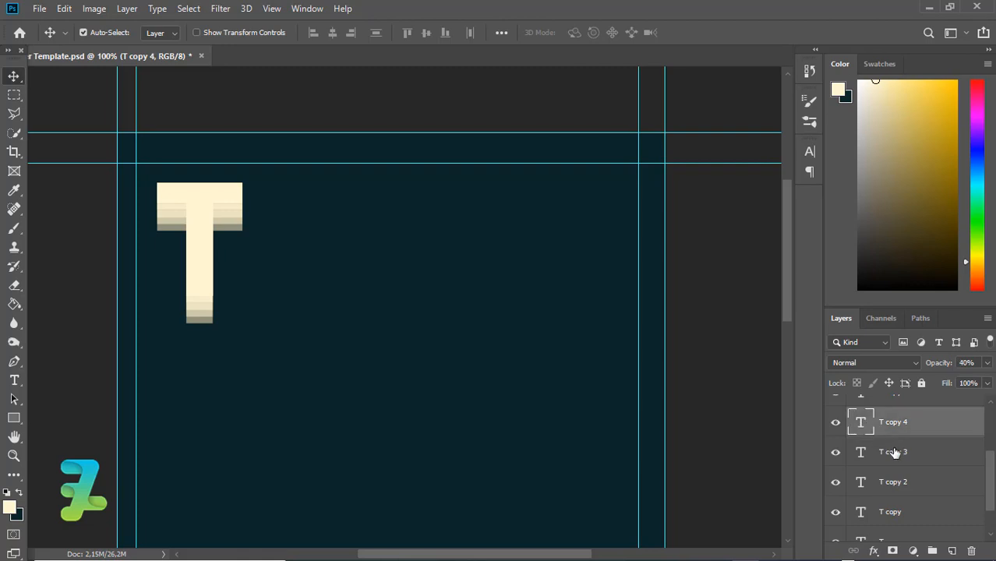
Step: Set the T copy 3 layer to 30% opacity and move it down so a thin strip shows below T copy 4
click(894, 453)
click(987, 363)
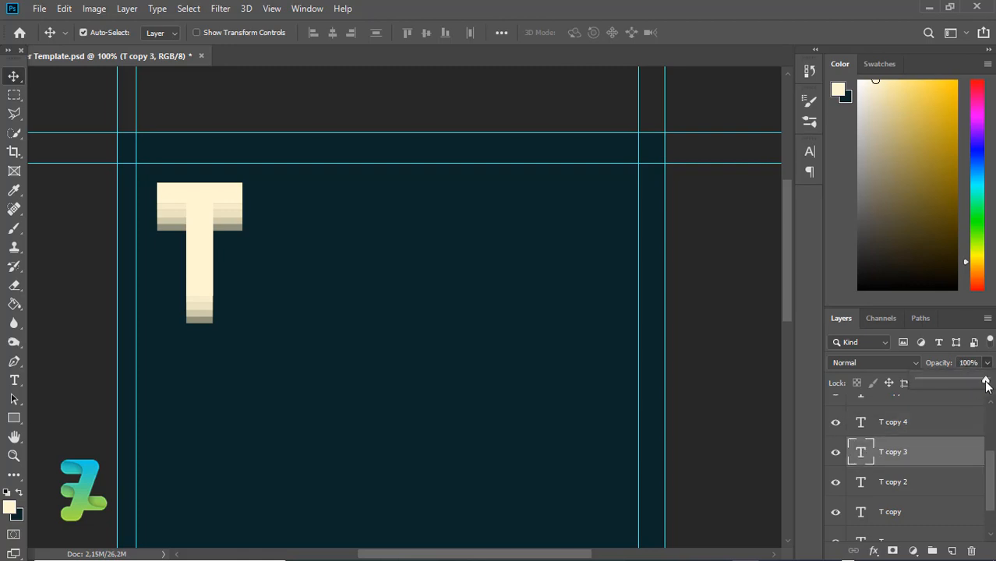
drag(985, 382, 954, 382)
drag(194, 262, 199, 297)
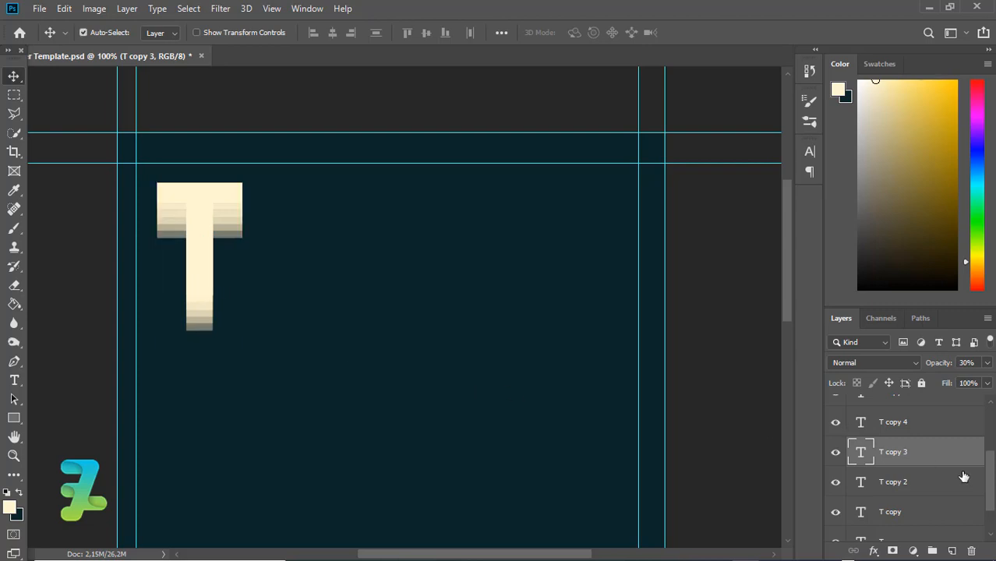
Step: Set the T copy 2 layer to 20% opacity and move it down so a thin strip shows below T copy 3
scroll(912, 446, down, 1)
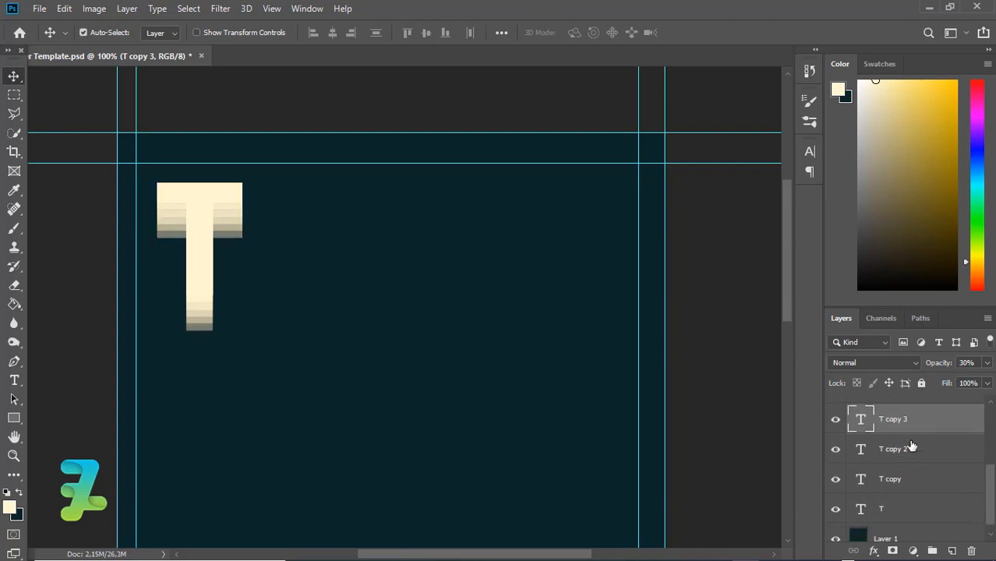
click(988, 364)
drag(987, 379, 959, 381)
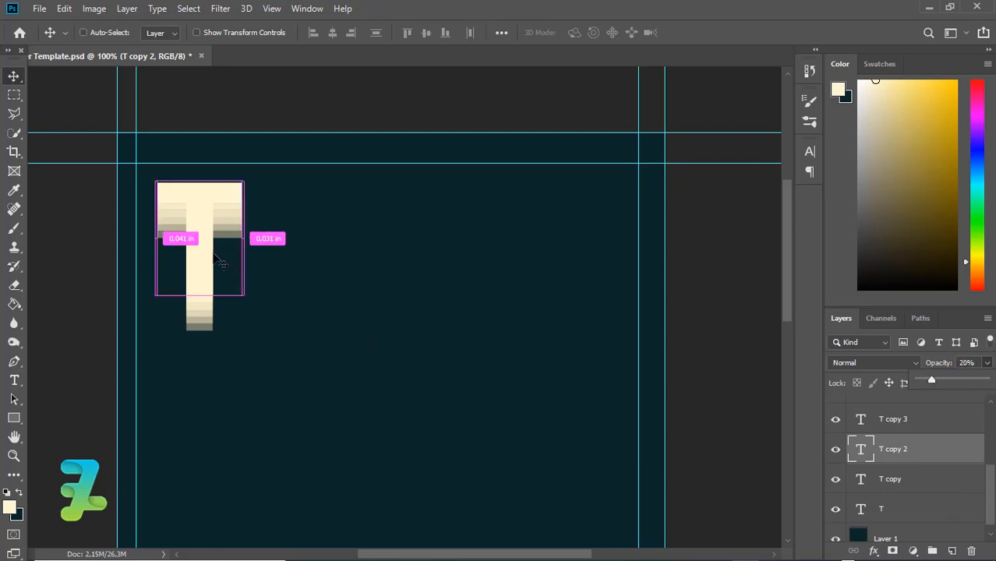
drag(209, 272, 204, 299)
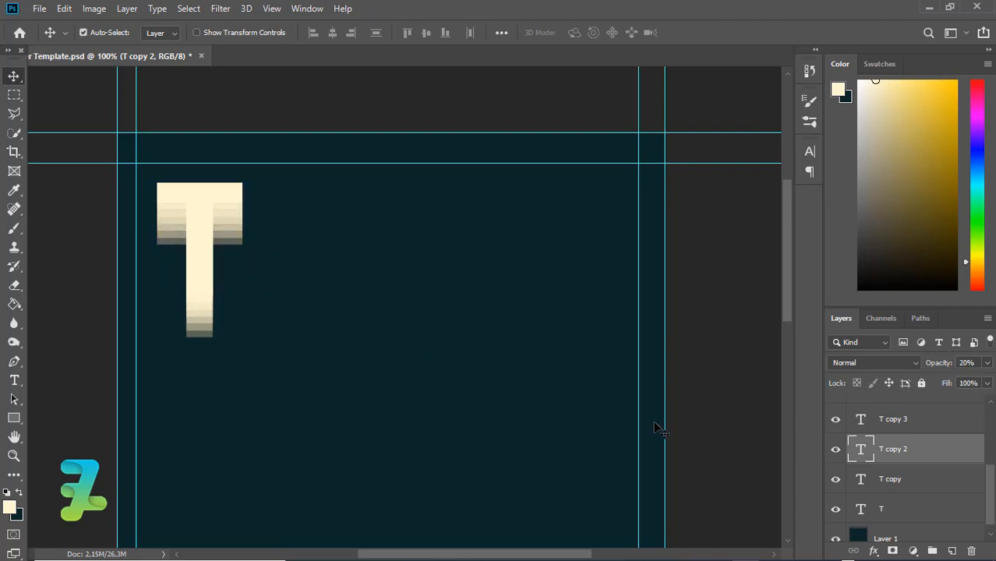
Step: Set the T copy layer to 10% opacity and move it down so a thin strip shows below T copy 2
click(888, 478)
click(986, 362)
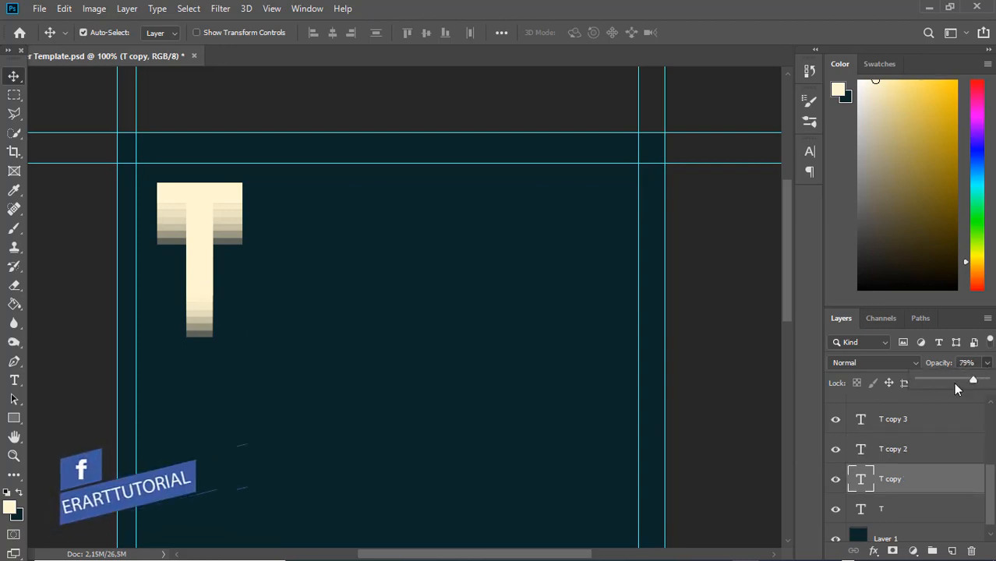
drag(953, 382, 923, 380)
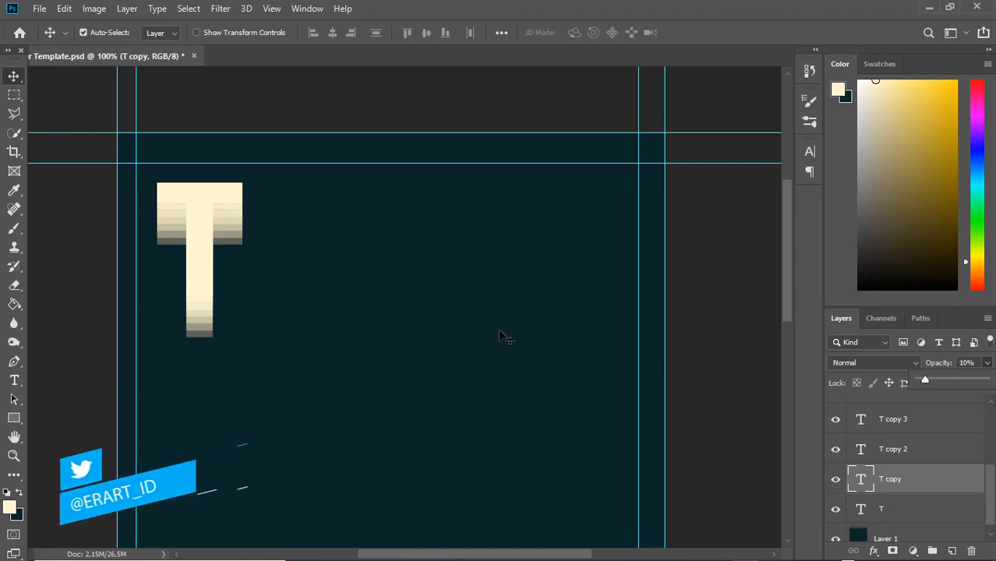
drag(218, 265, 219, 321)
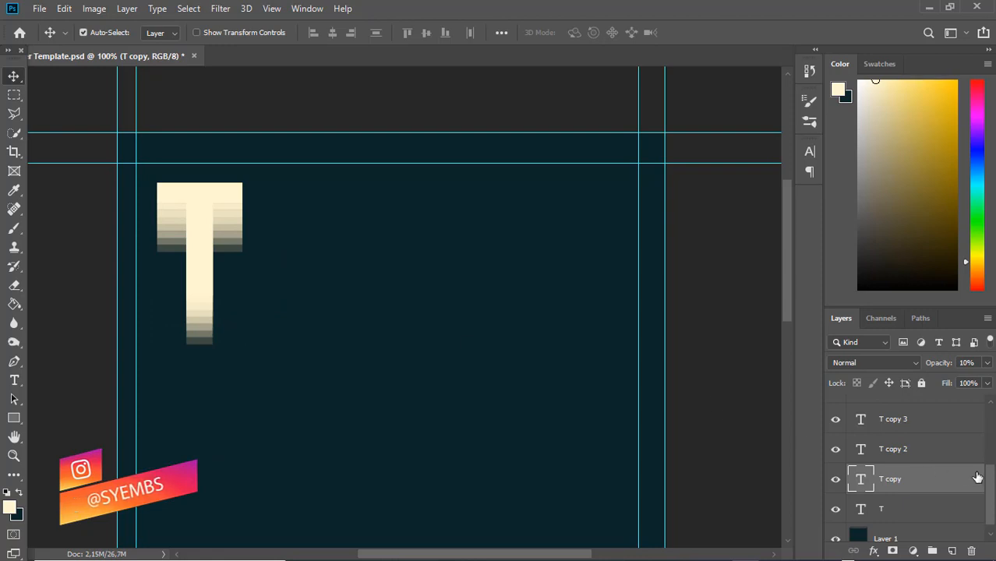
Step: Delete the unused original T layer directly above Layer 1
scroll(978, 467, up, 3)
scroll(974, 444, down, 3)
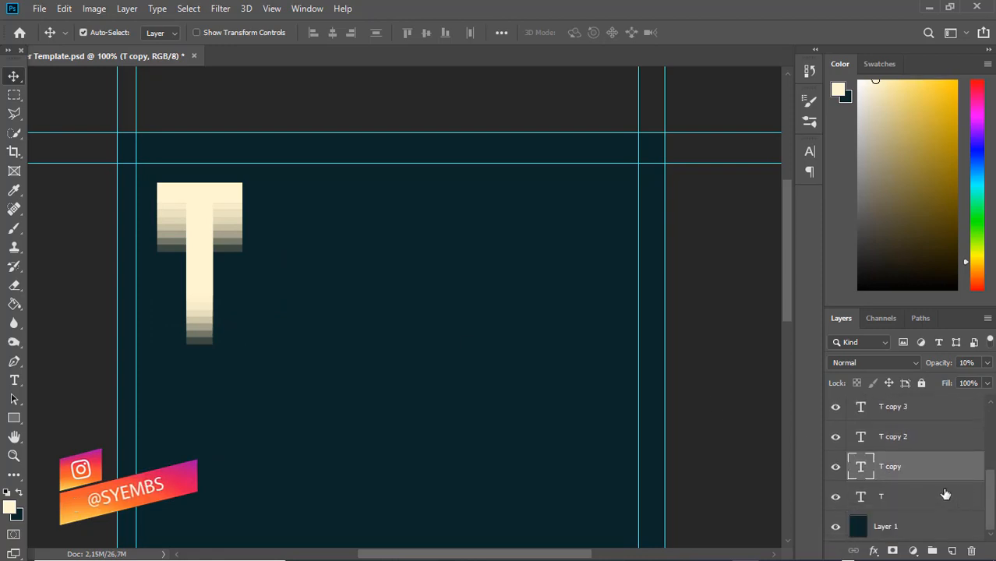
click(940, 496)
key(Delete)
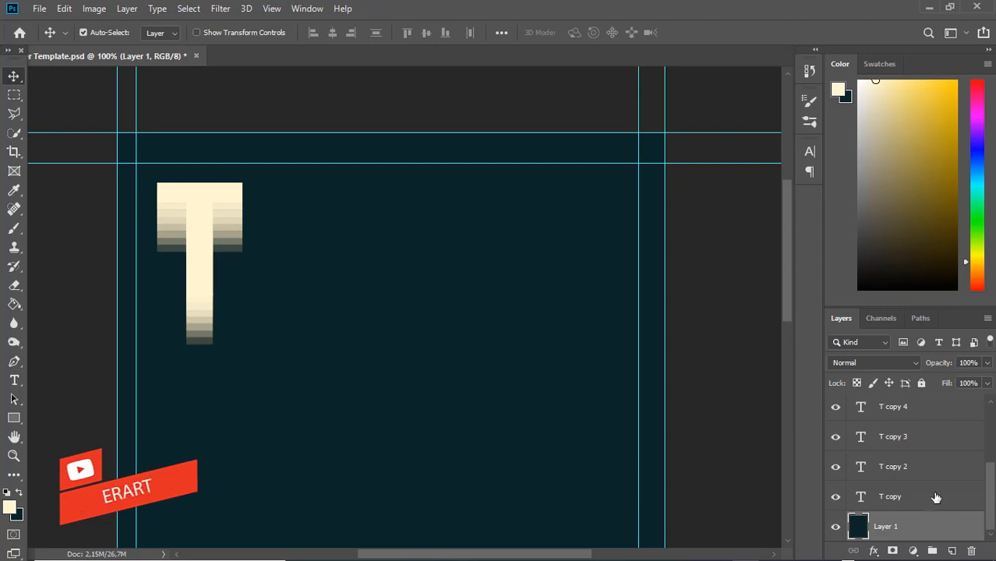
Step: Group all the T layers from T copy up to T copy 7
click(983, 497)
scroll(978, 409, up, 3)
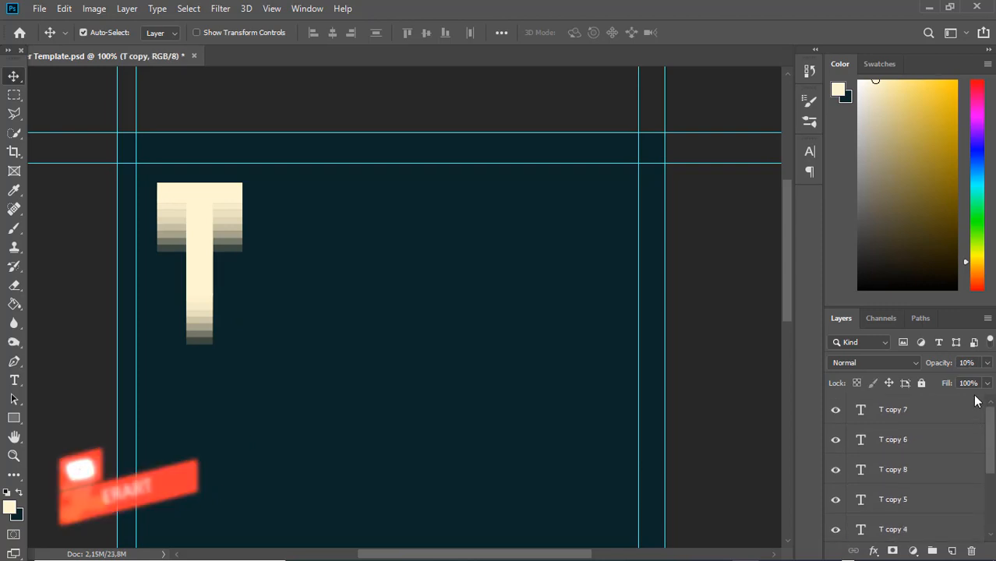
shift+click(936, 420)
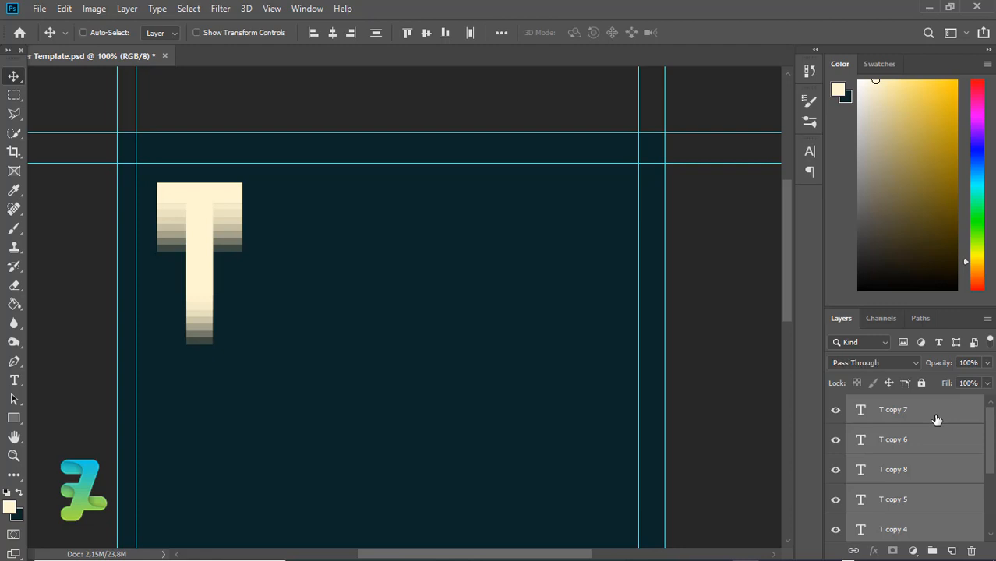
key(ctrl+g)
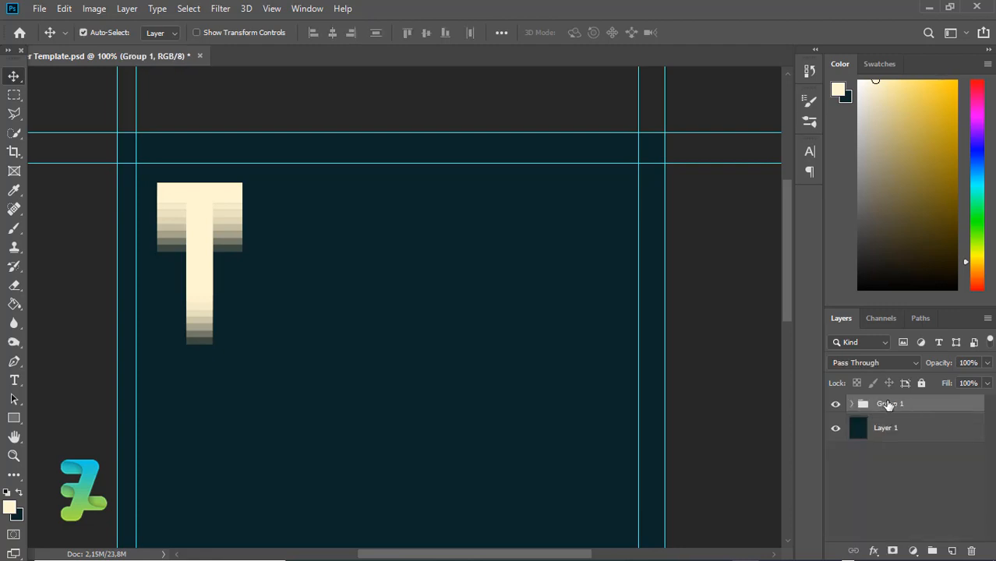
click(14, 380)
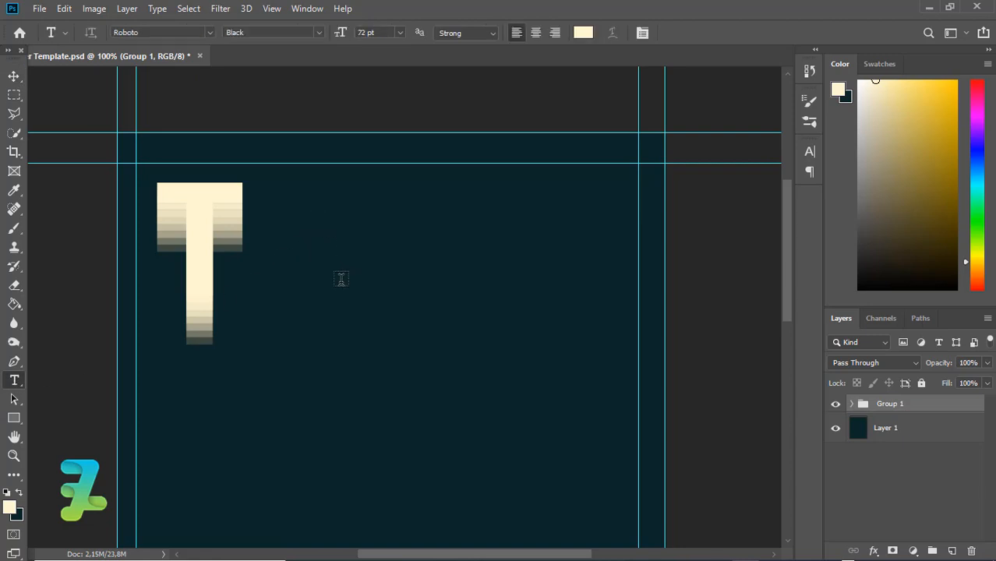
click(340, 278)
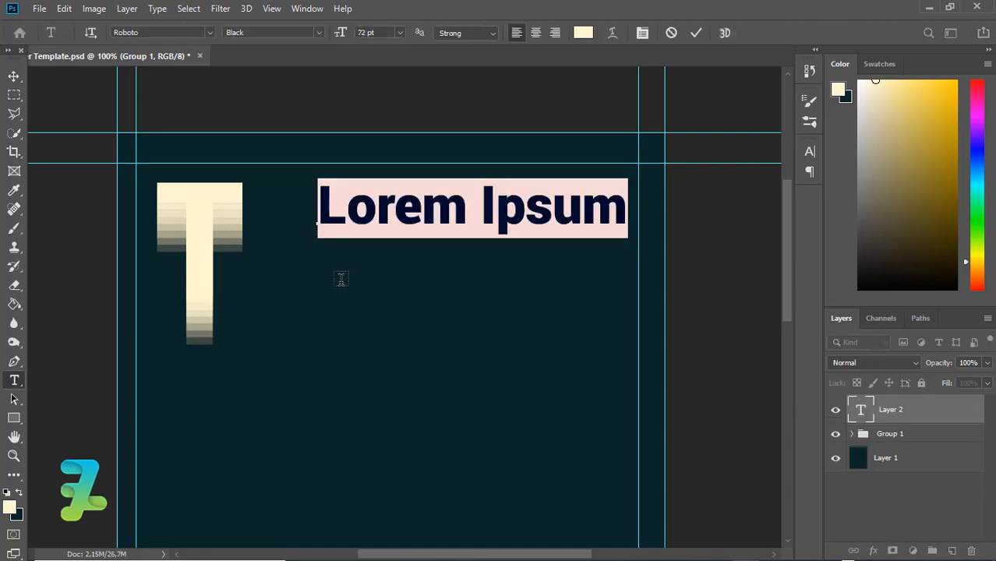
text(Y)
click(14, 75)
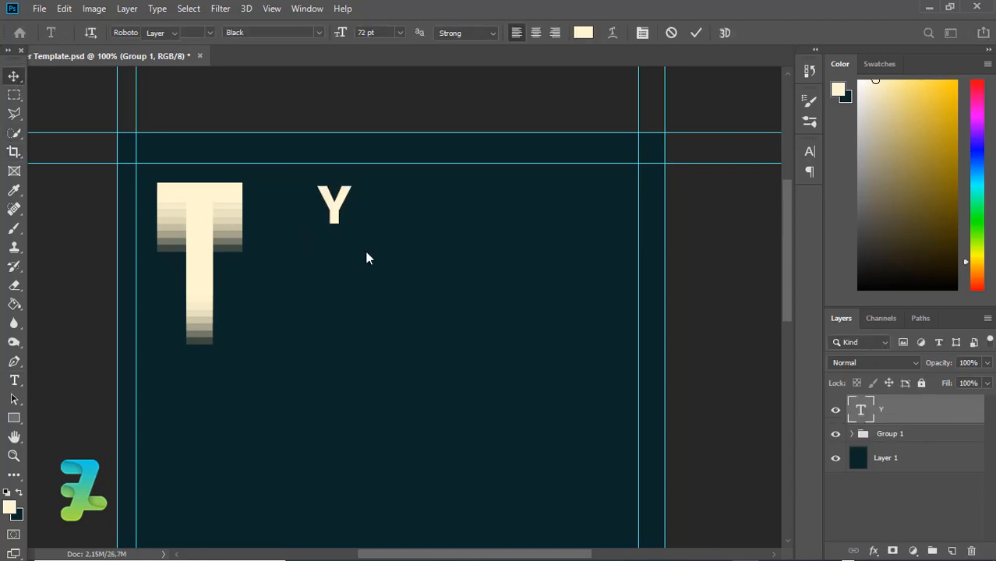
key(Delete)
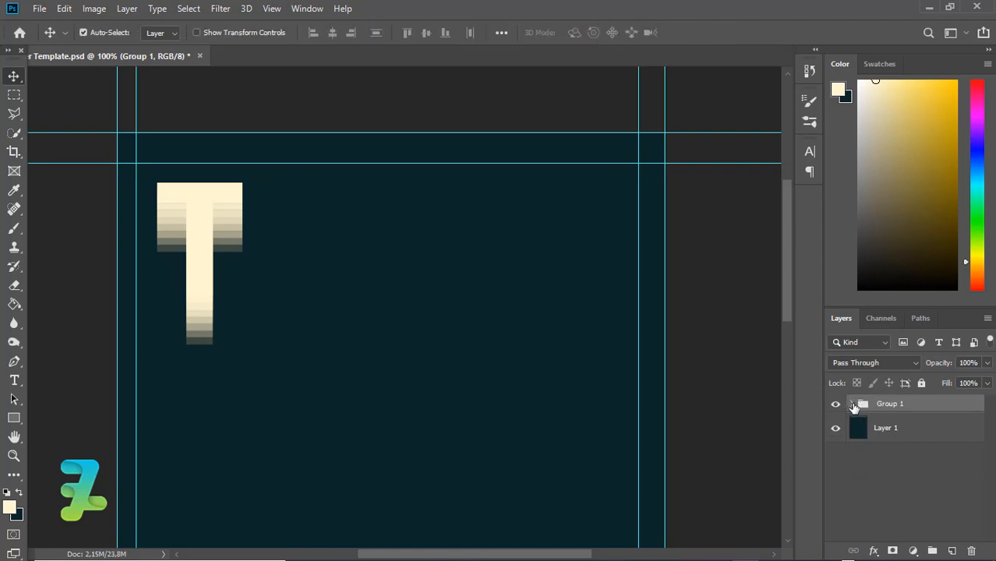
Step: Take the T copy 9 layer out of Group 1 to the top of the stack and move its letter right of the faded T
click(852, 403)
click(868, 431)
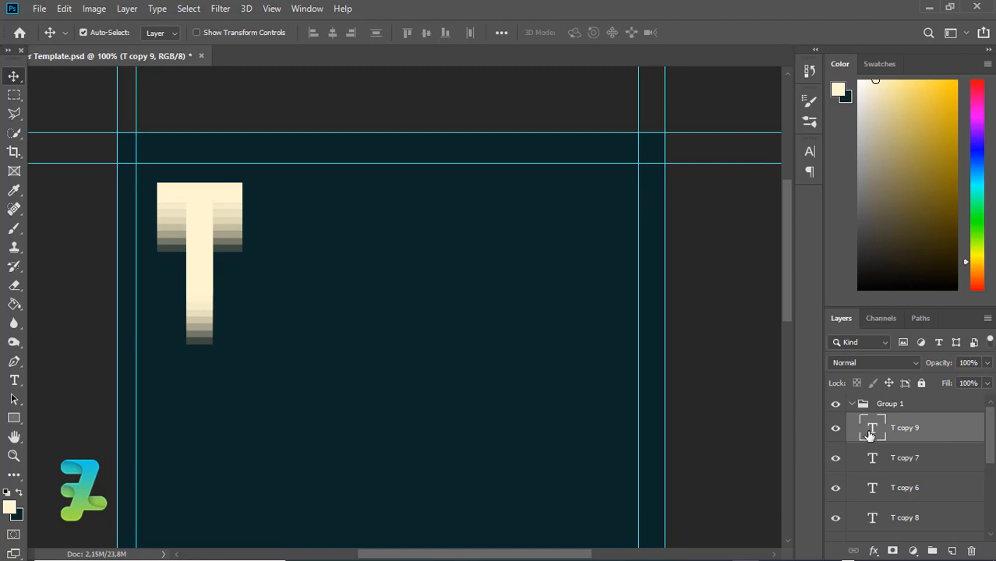
drag(869, 435, 872, 399)
click(851, 435)
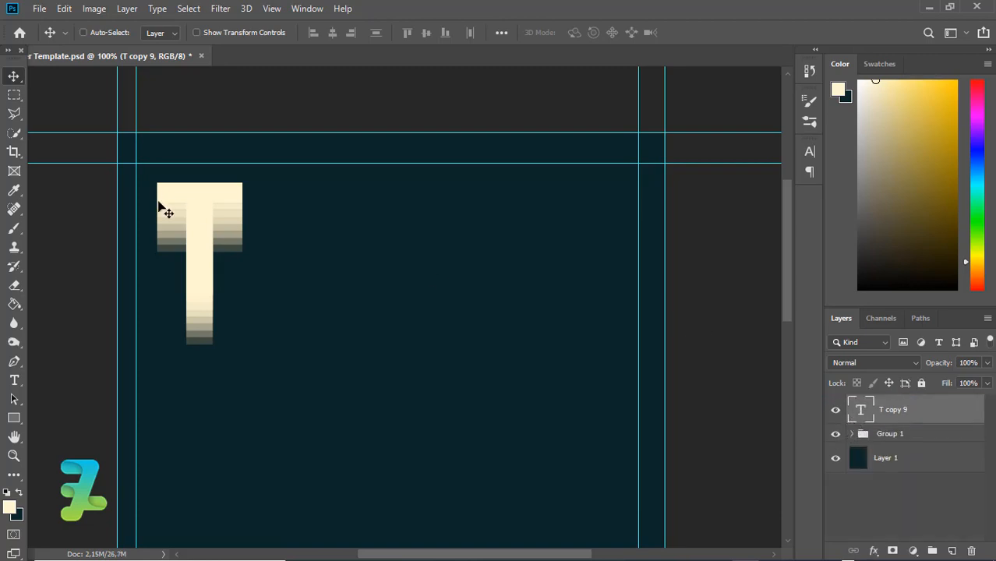
drag(165, 210, 323, 204)
Step: Replace the text of the T copy 9 layer with "Y P O", letters separated by single spaces
double_click(857, 404)
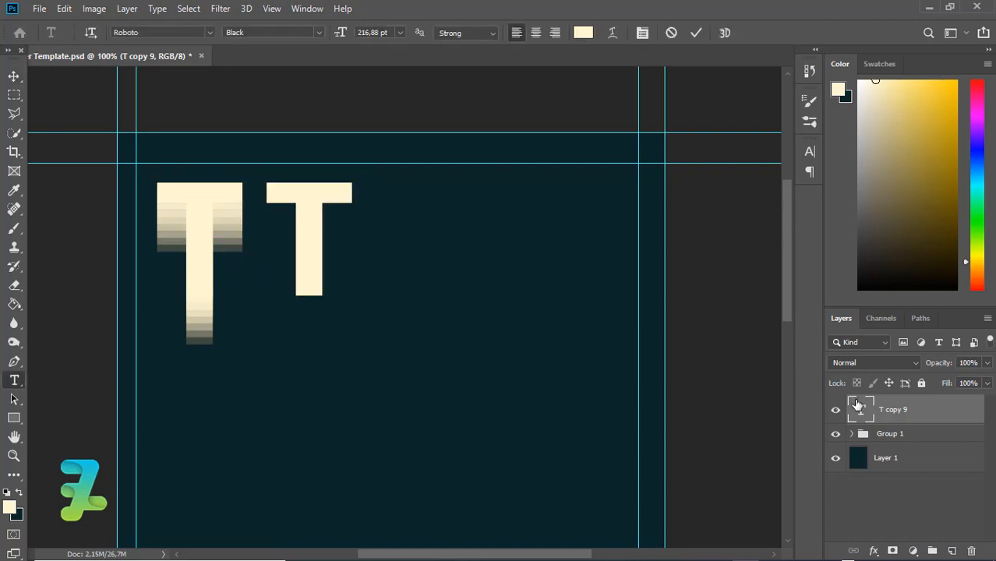
text(Y)
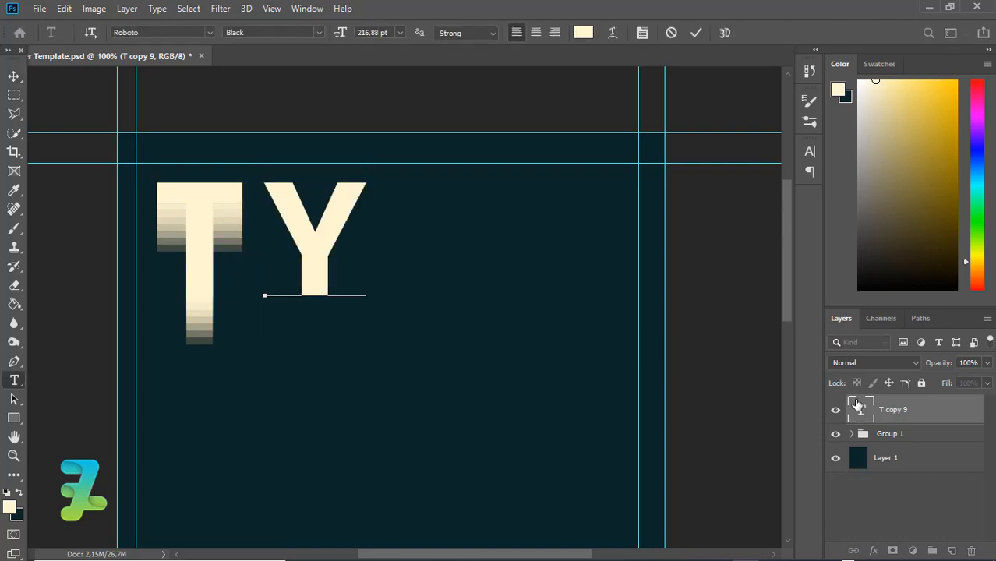
text( P )
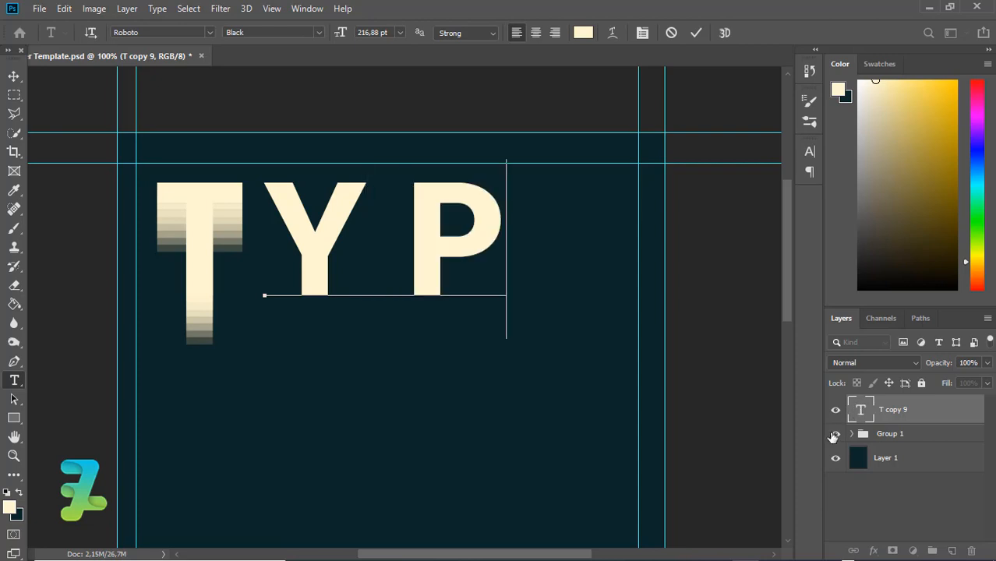
text(O)
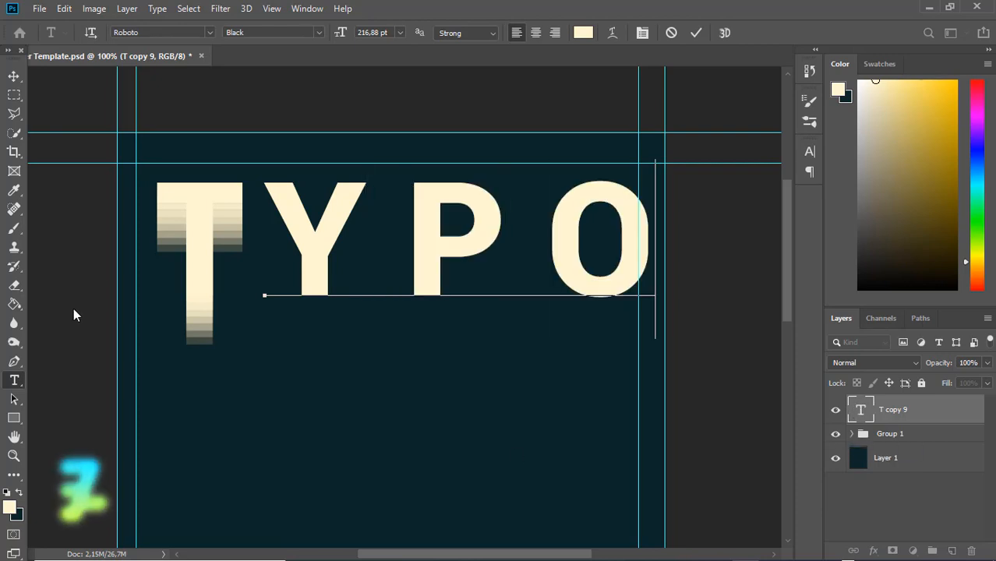
click(13, 76)
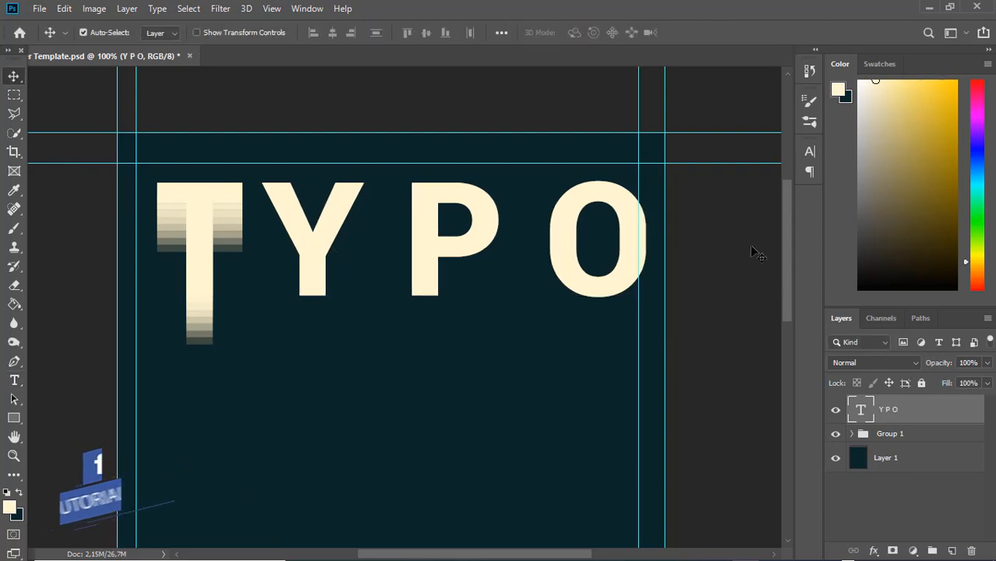
Step: Move Y P O right to widen the gap after the T, and centre it together with Group 1 horizontally on the poster
drag(307, 229, 339, 225)
key(Left)
key(Left)
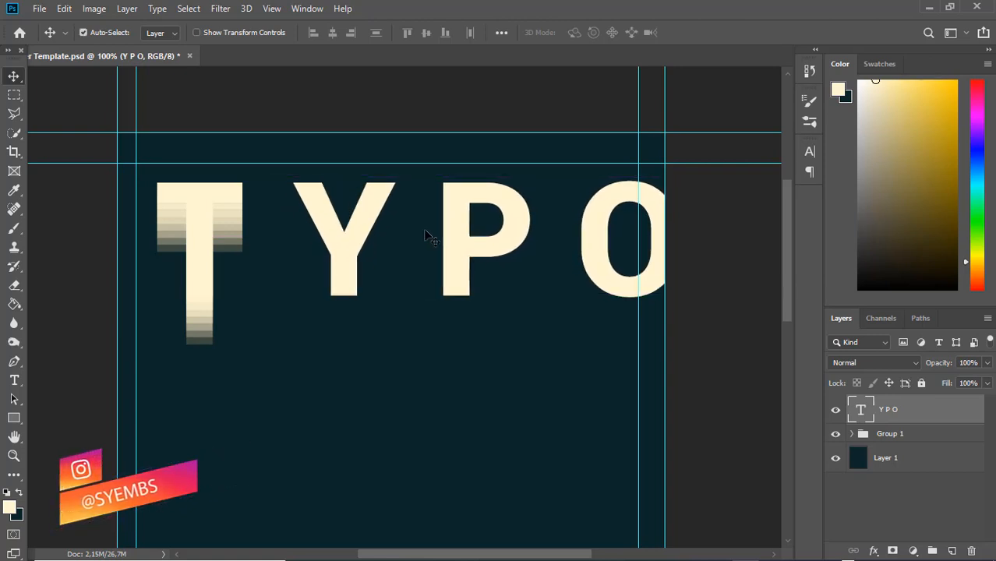
ctrl+click(889, 434)
mouse_move(584, 240)
mouse_down()
mouse_move(555, 237)
mouse_move(569, 246)
mouse_up()
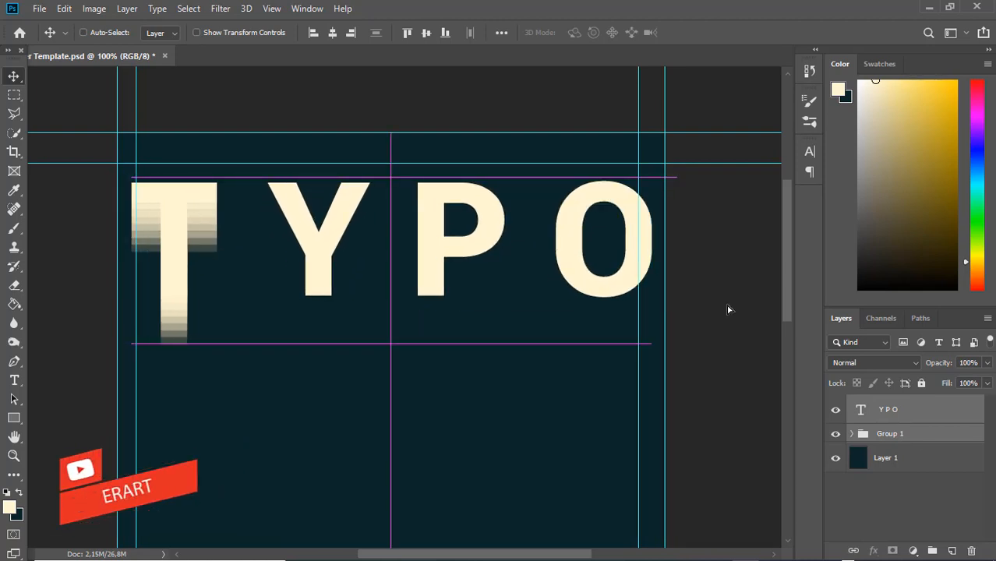
Step: Convert the Y P O text layer to a smart object and duplicate it four times
click(911, 417)
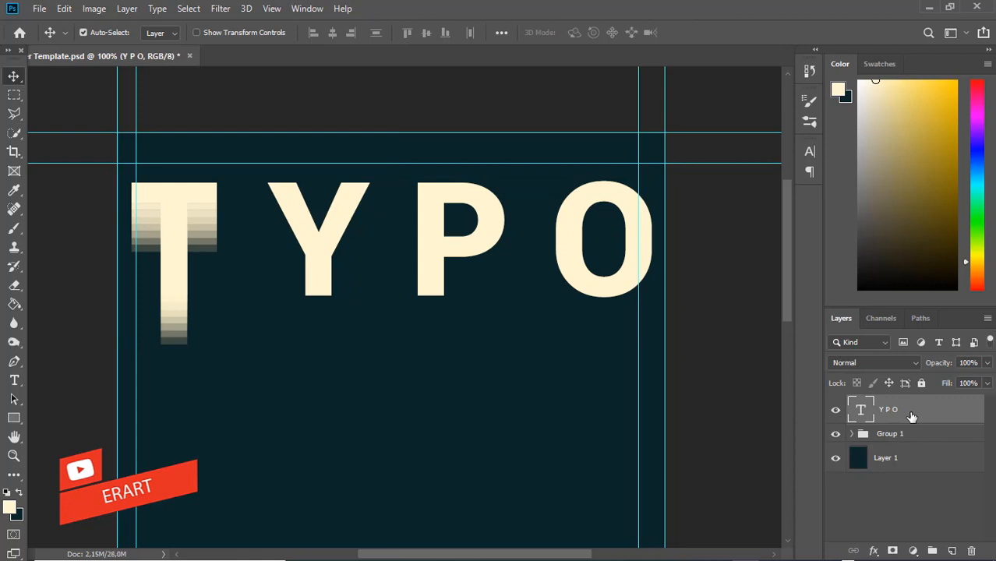
right_click(912, 417)
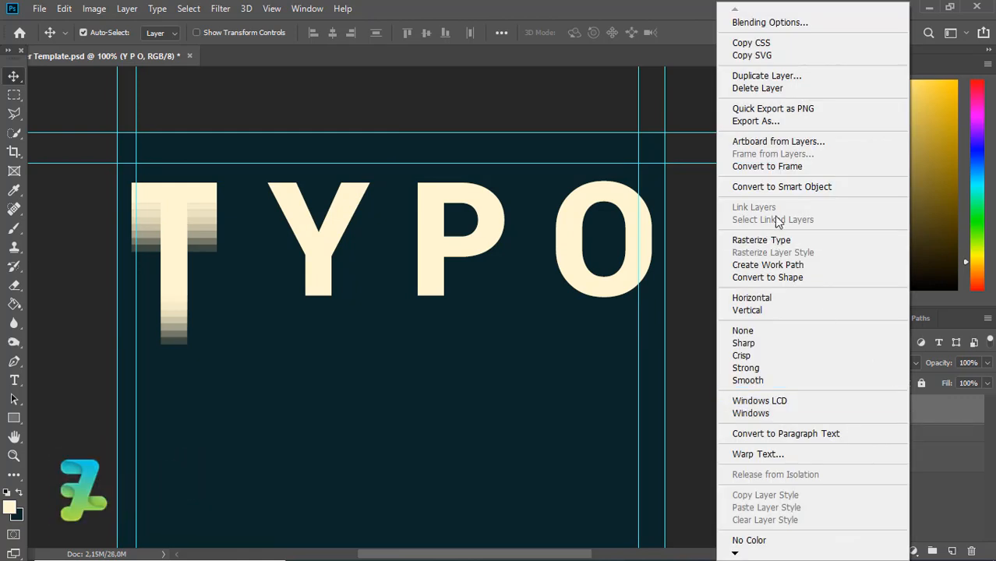
click(783, 187)
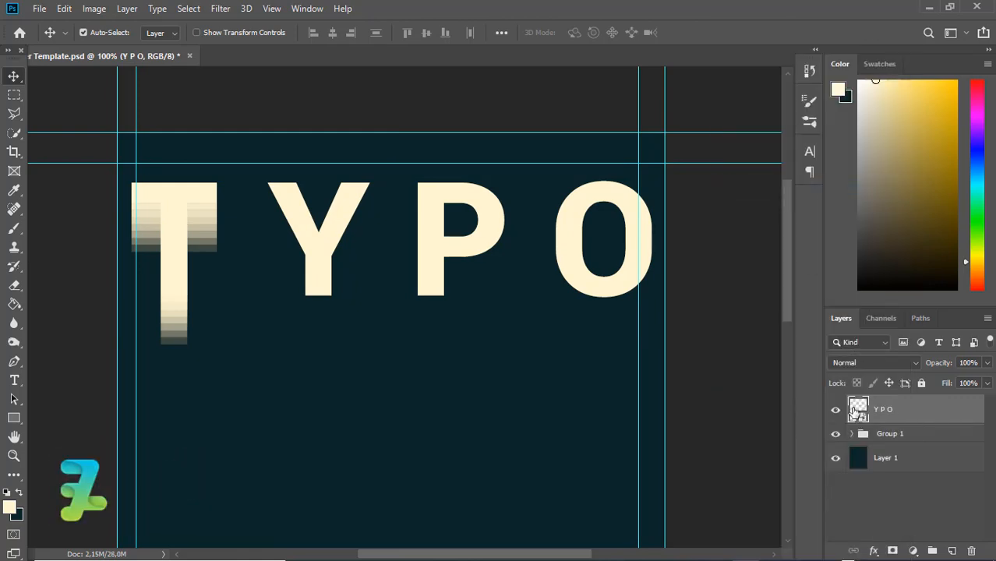
key(ctrl+j)
key(ctrl+j)
key(ctrl+j)
key(ctrl+j)
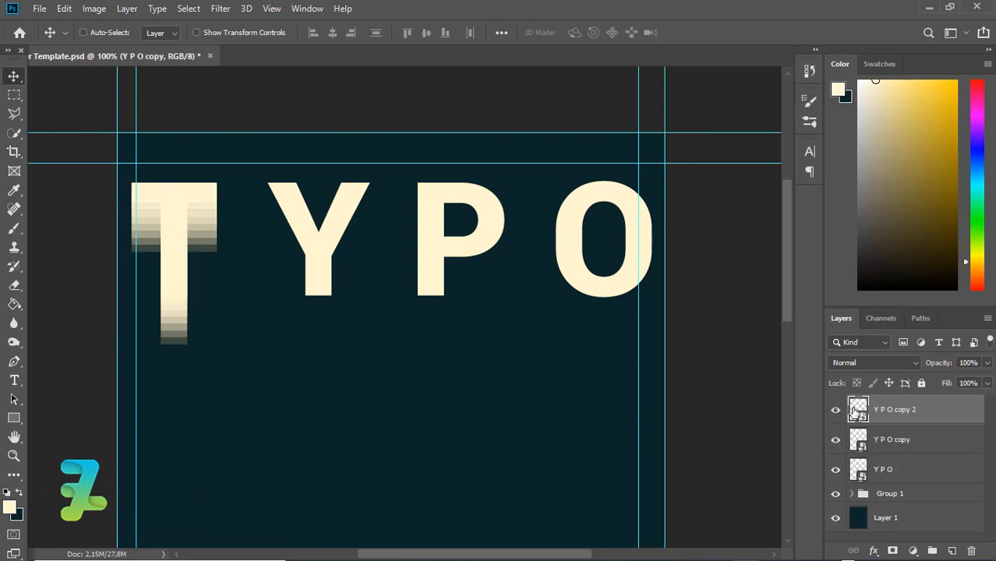
key(ctrl+shift+alt+n)
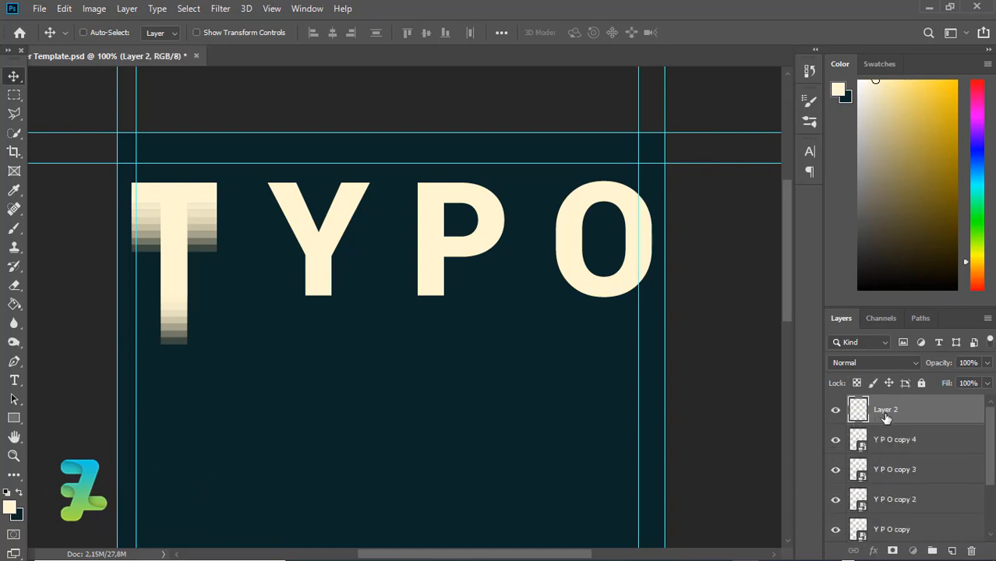
key(ctrl+z)
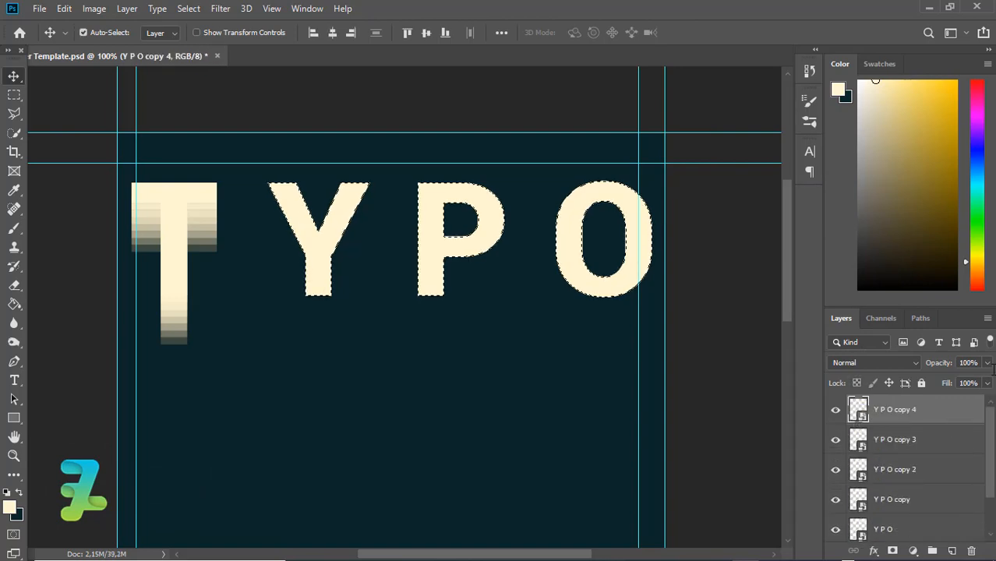
Step: Set the Y P O copy 4 layer to 80% opacity and move it slightly down so a thin strip shows below the letters
click(987, 363)
drag(984, 383, 971, 383)
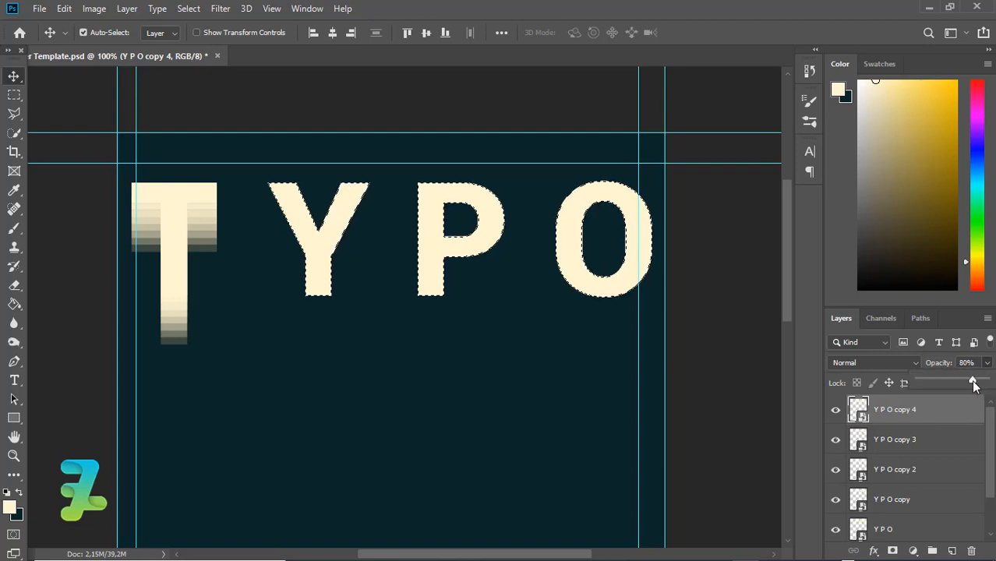
key(ctrl+d)
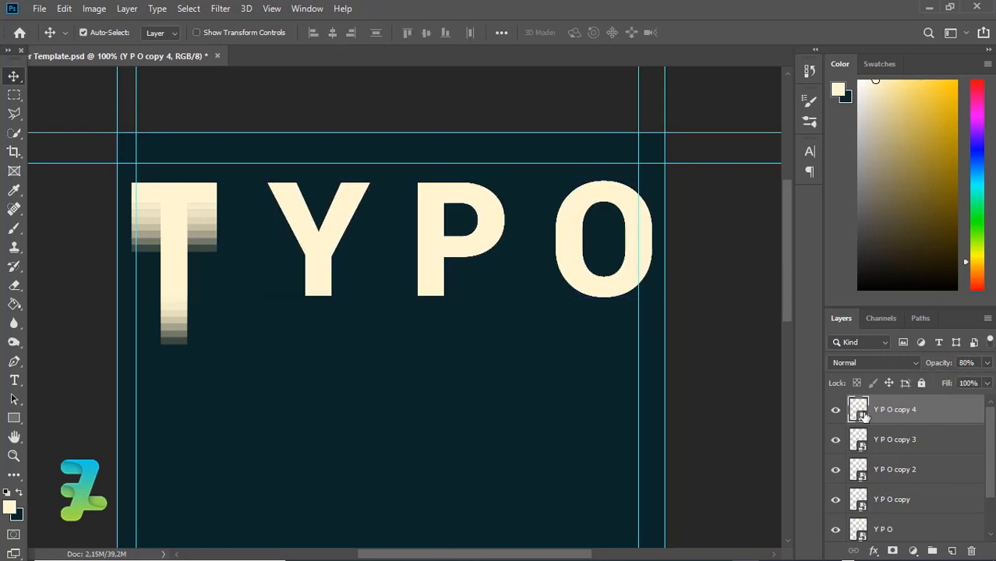
drag(335, 239, 333, 250)
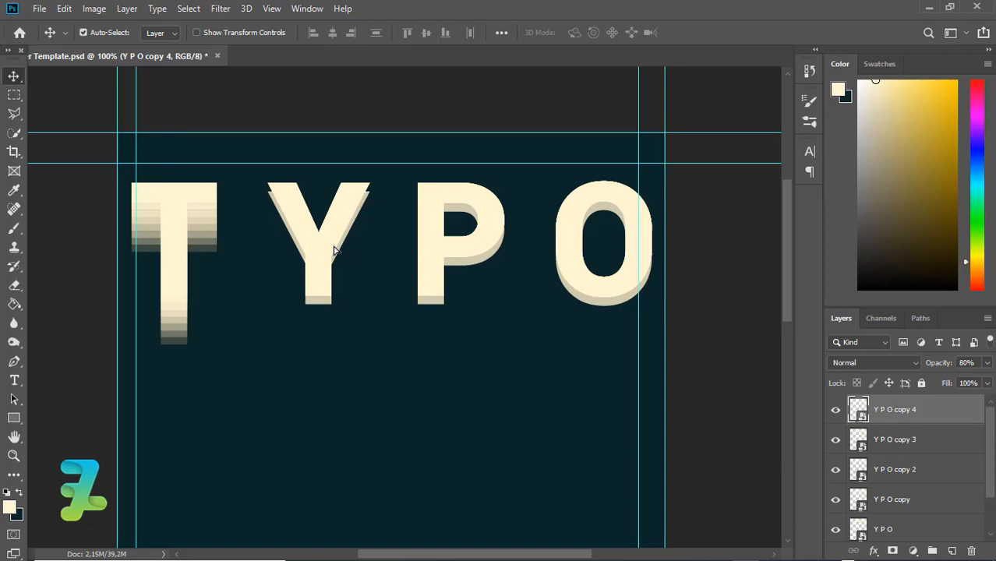
Step: Set the Y P O copy 3 layer to 70% opacity and move it down so a thin strip shows below Y P O copy 4
click(860, 436)
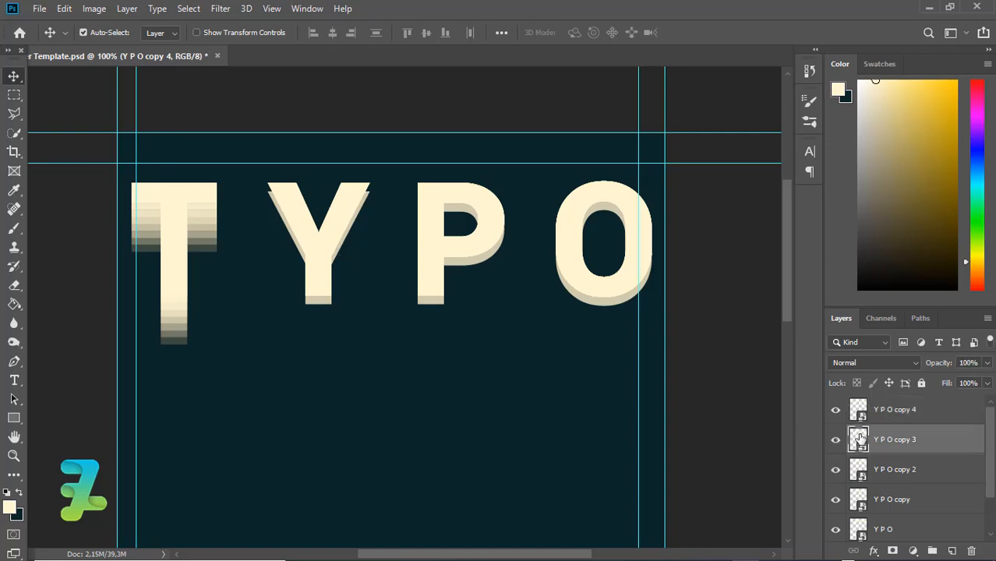
click(986, 362)
drag(983, 381, 976, 381)
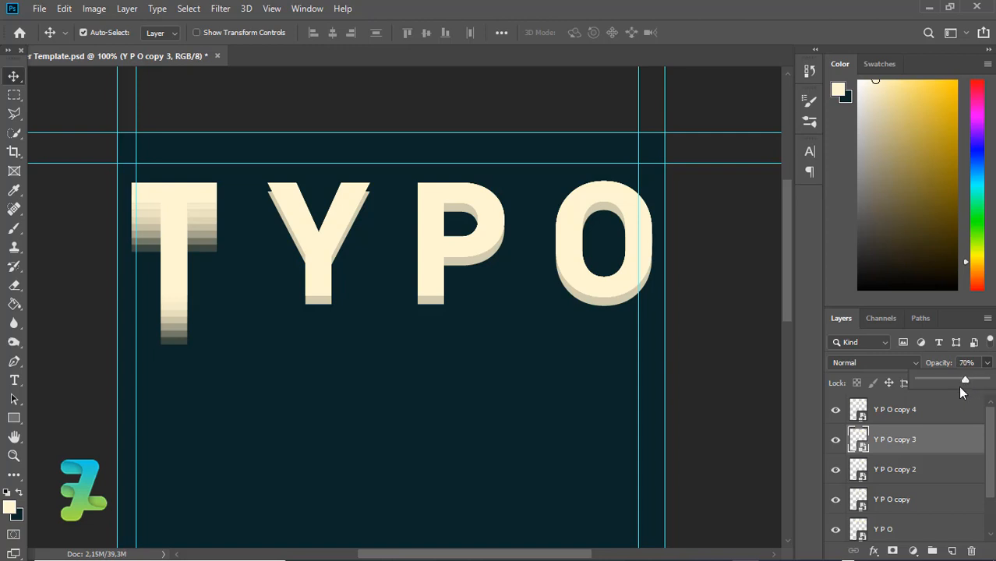
drag(324, 260, 324, 280)
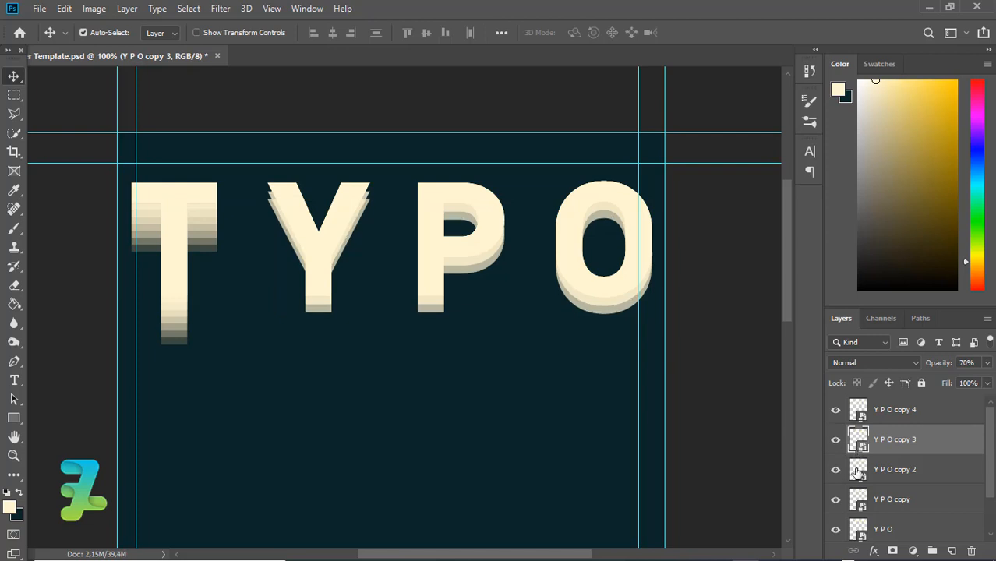
Step: Lower the Y P O copy 2 layer's opacity below that of copy 3 and move it down so a thin strip shows beneath copy 3
click(856, 471)
click(989, 363)
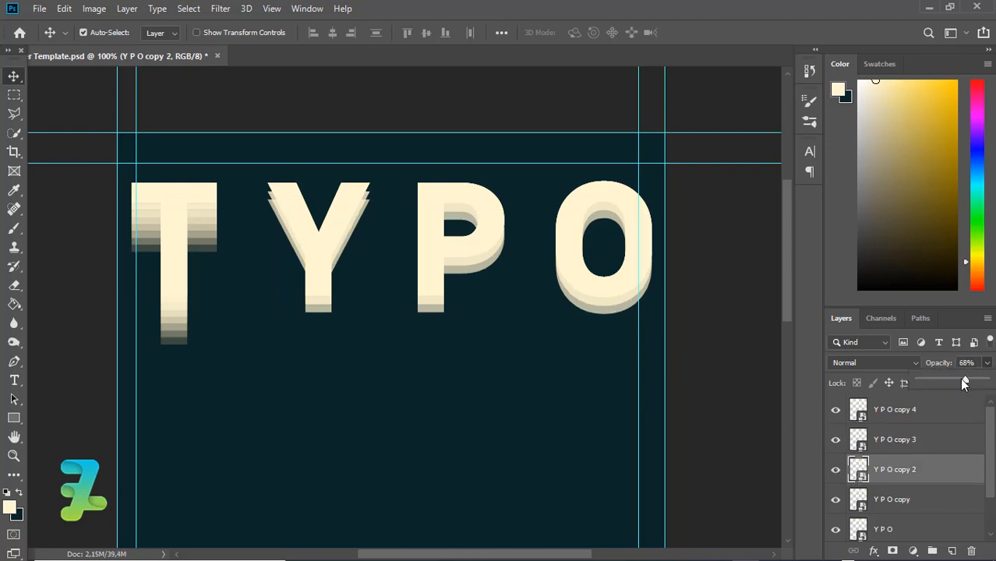
drag(963, 382, 958, 380)
drag(331, 238, 320, 277)
Step: Set the Y P O copy layer to 50% opacity and move it down so a thin strip shows below Y P O copy 2
click(861, 497)
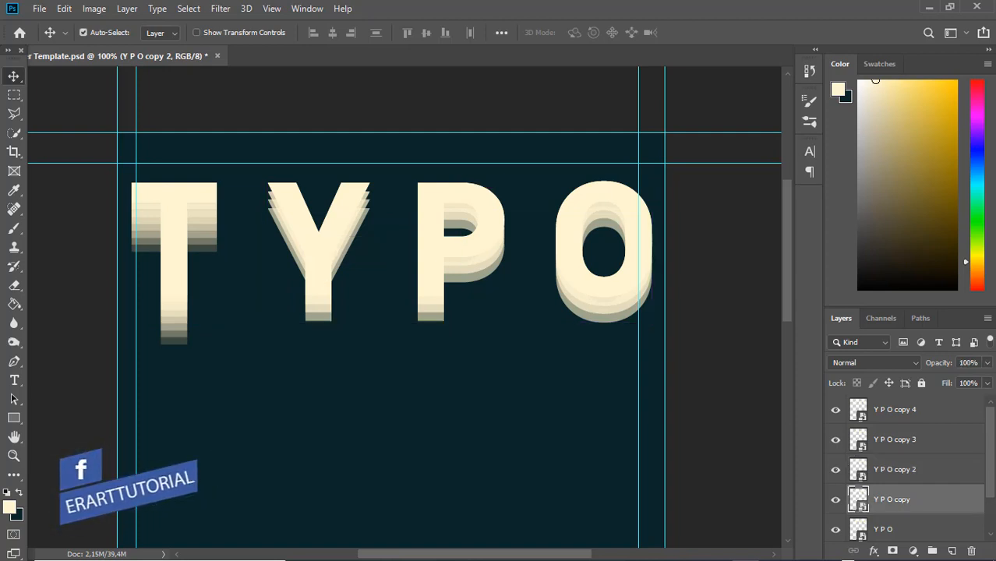
click(987, 363)
drag(986, 382, 950, 382)
drag(323, 273, 326, 308)
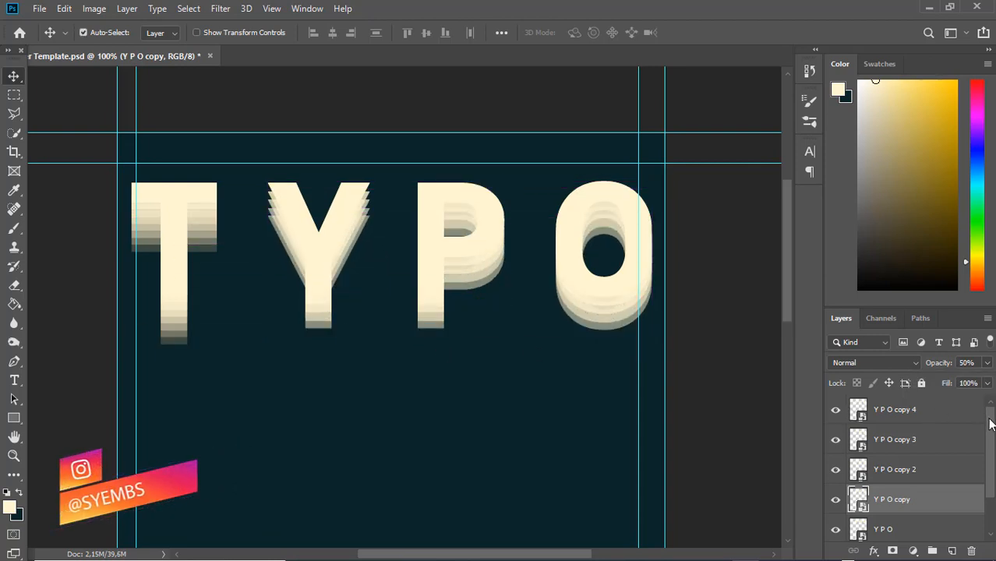
Step: Try the base Y P O layer at 40% opacity moved down below the stacked copies, and undo both changes
drag(989, 424, 990, 458)
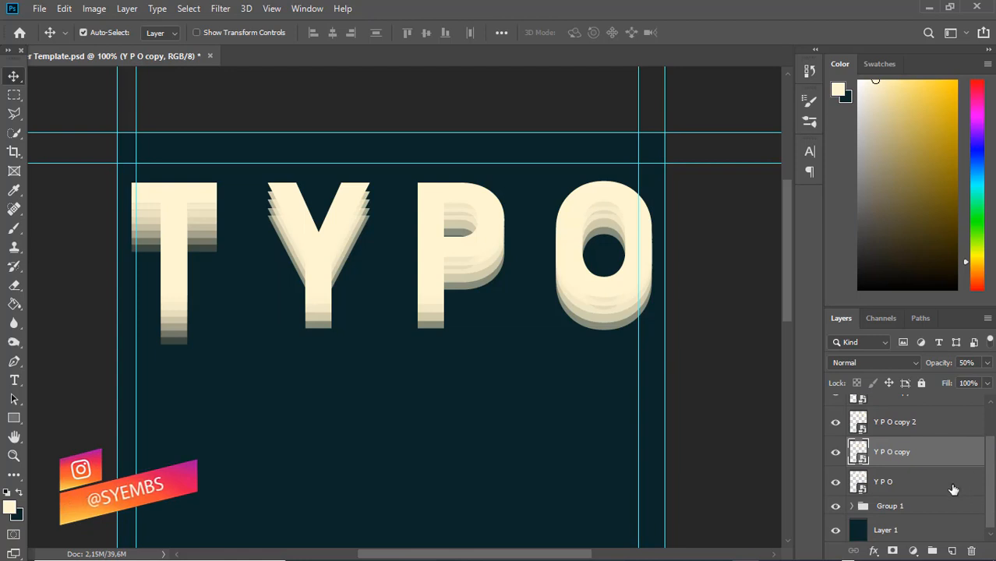
drag(990, 471, 978, 449)
click(935, 511)
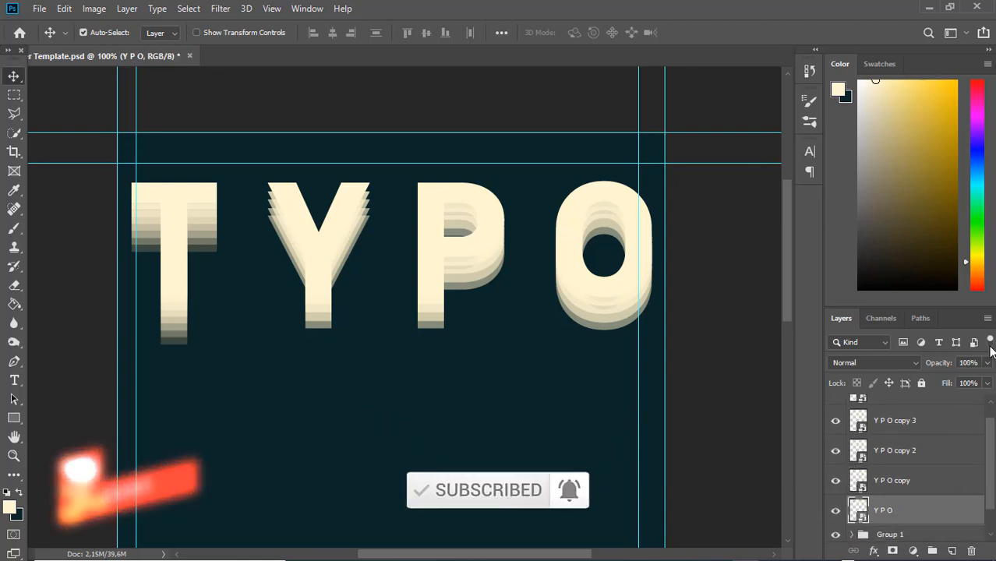
click(986, 363)
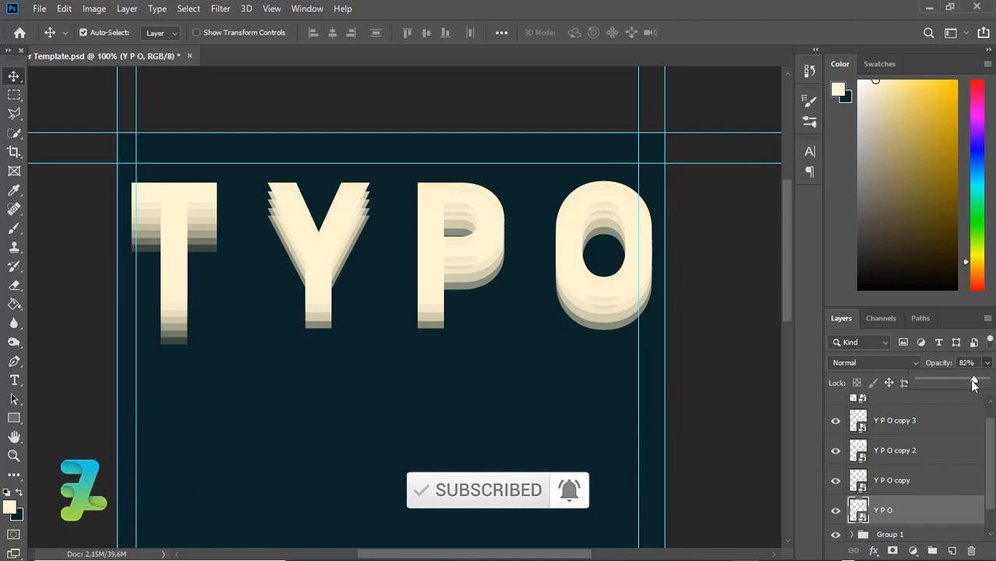
drag(966, 384, 944, 381)
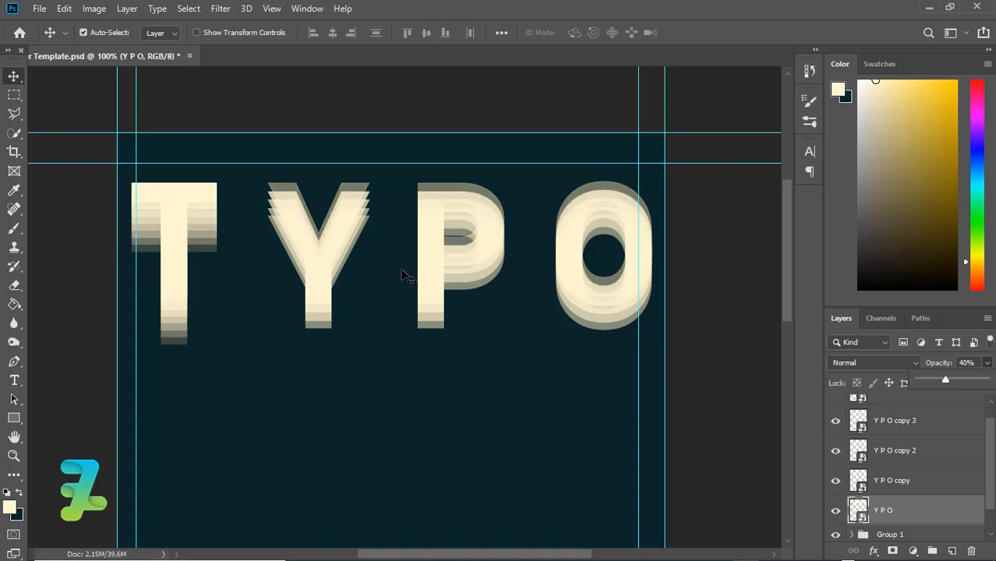
drag(352, 254, 340, 285)
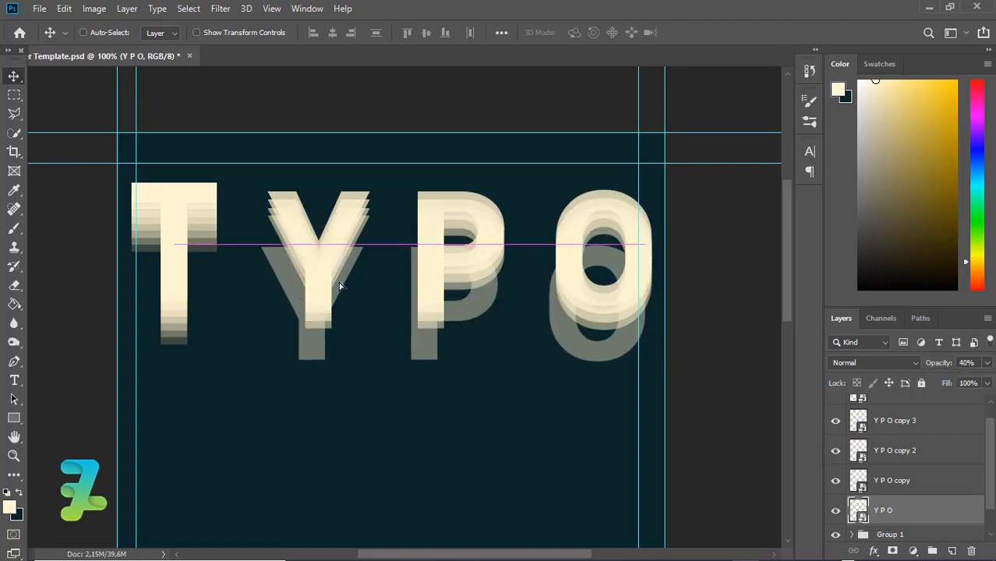
key(ctrl+z)
key(ctrl+z)
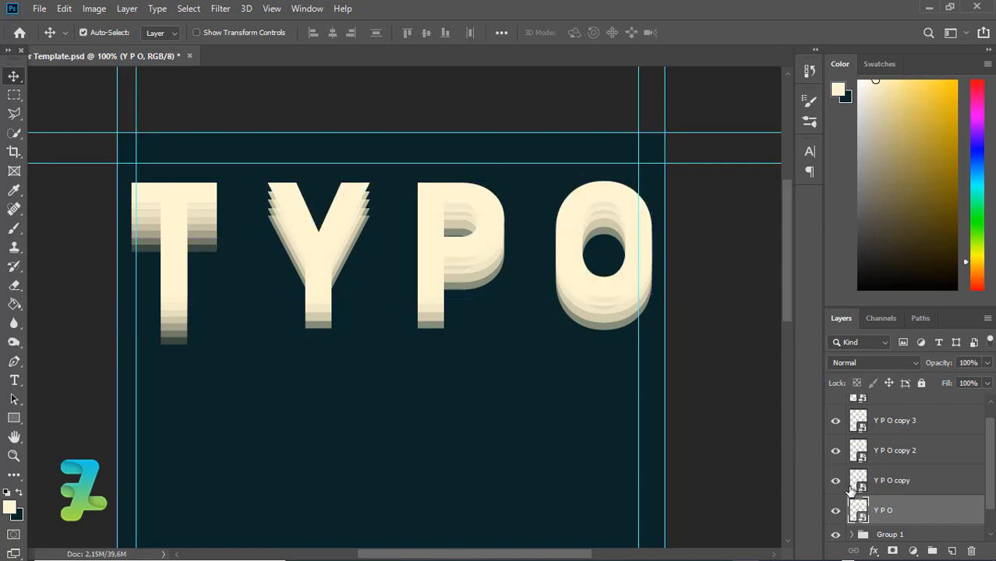
Step: Duplicate the Y P O copy layer, move the lower one down by a thin strip and set its opacity to 40%
click(850, 482)
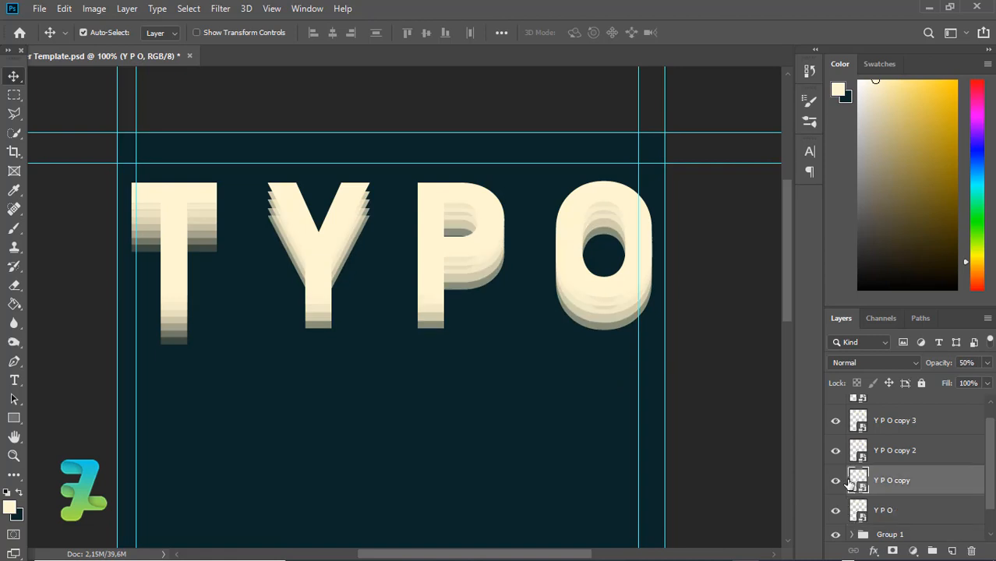
key(ctrl+j)
click(856, 507)
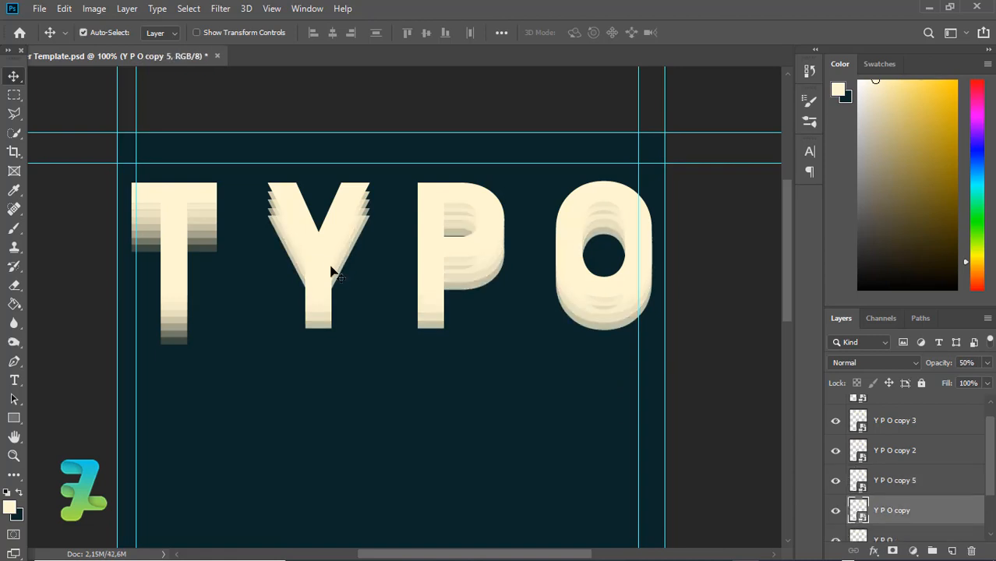
drag(333, 269, 334, 293)
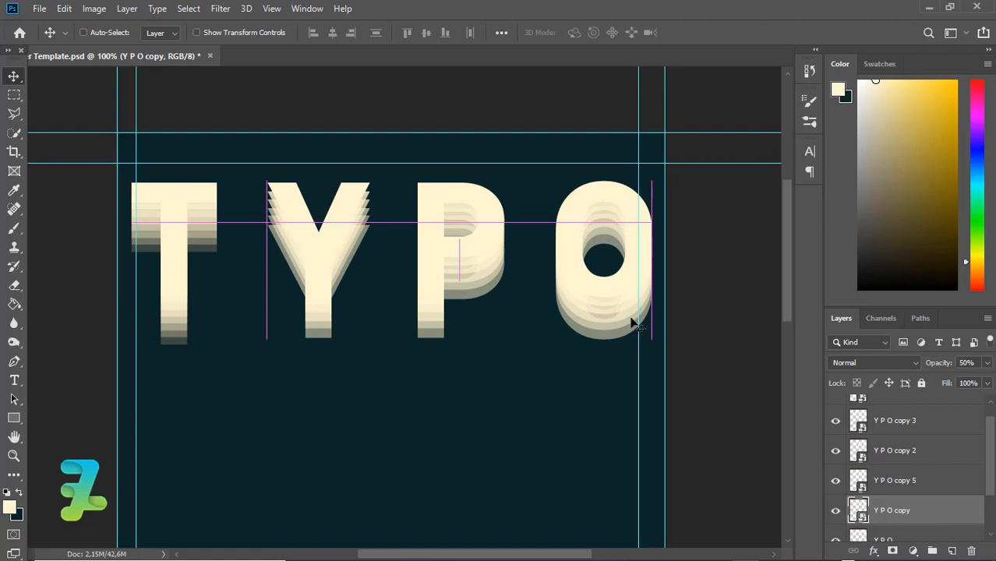
click(987, 363)
drag(945, 384, 948, 383)
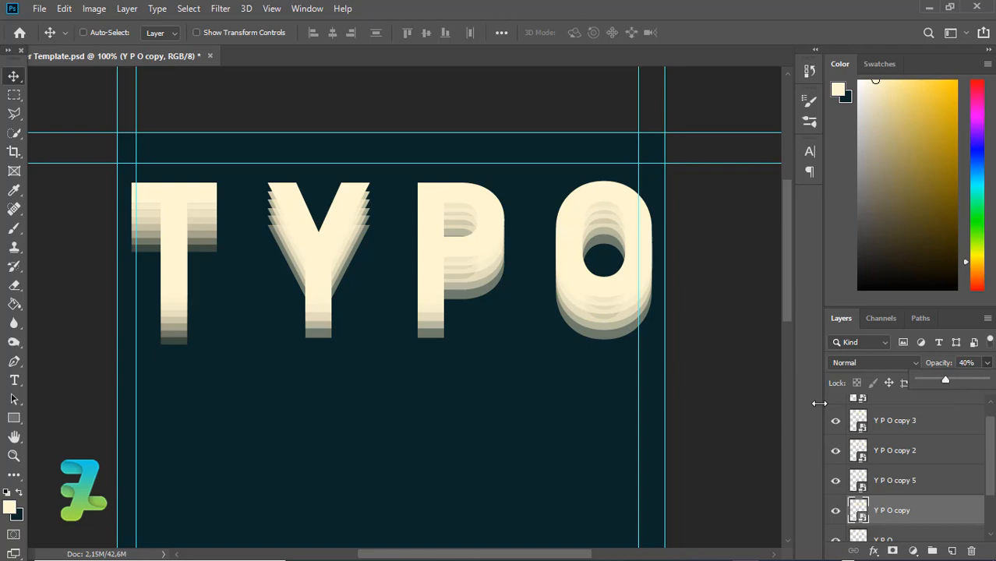
click(819, 404)
Step: Duplicate the Y P O copy layer again, set the lowest one to 32% opacity and shift it slightly down
key(ctrl+j)
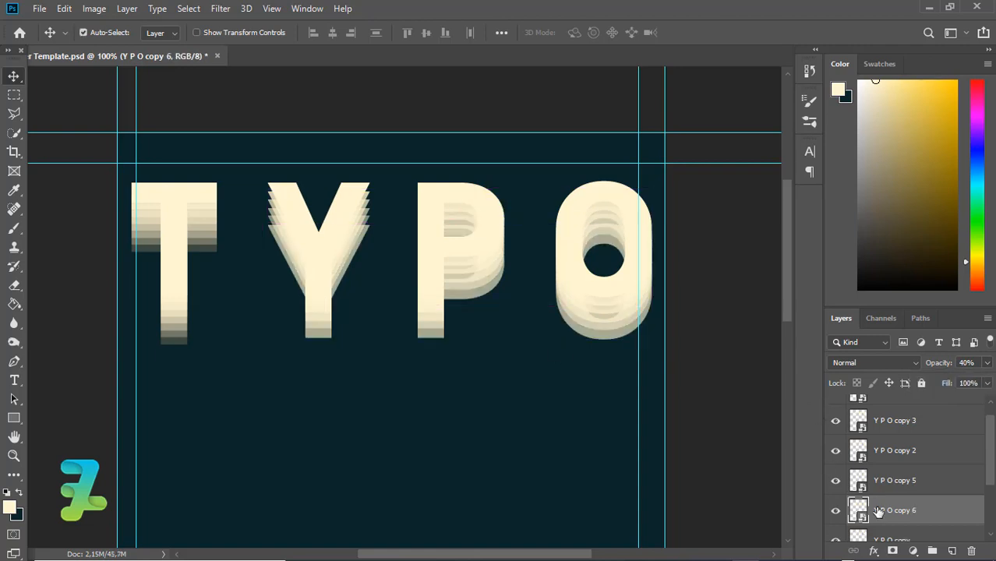
scroll(902, 481, down, 1)
click(860, 516)
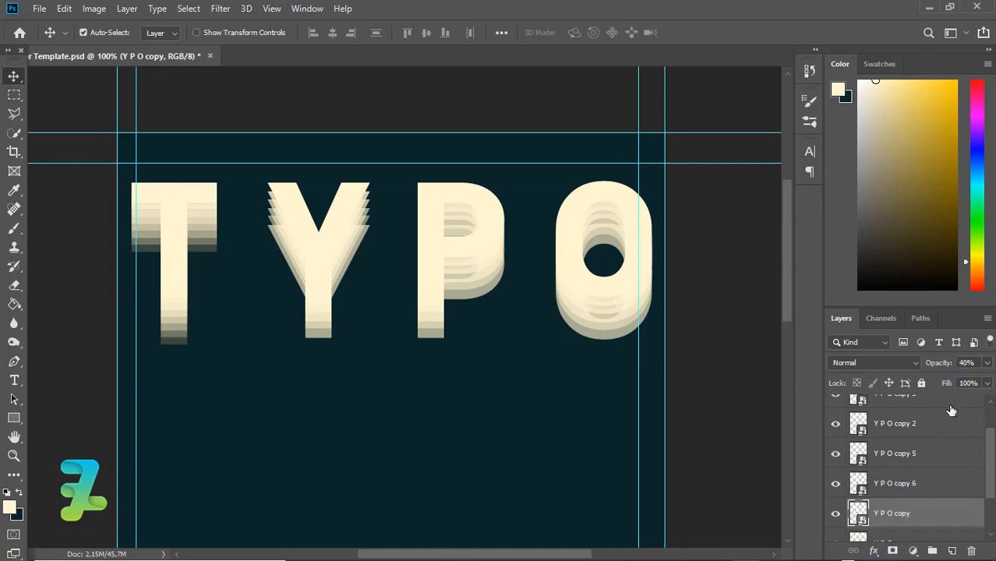
drag(993, 460, 993, 477)
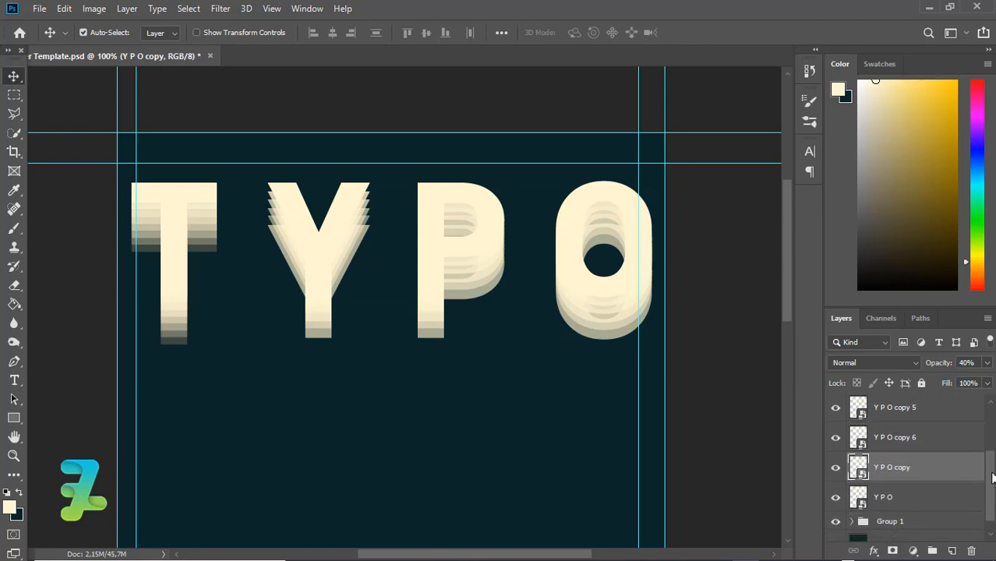
click(986, 363)
drag(938, 380, 938, 379)
drag(328, 306, 329, 311)
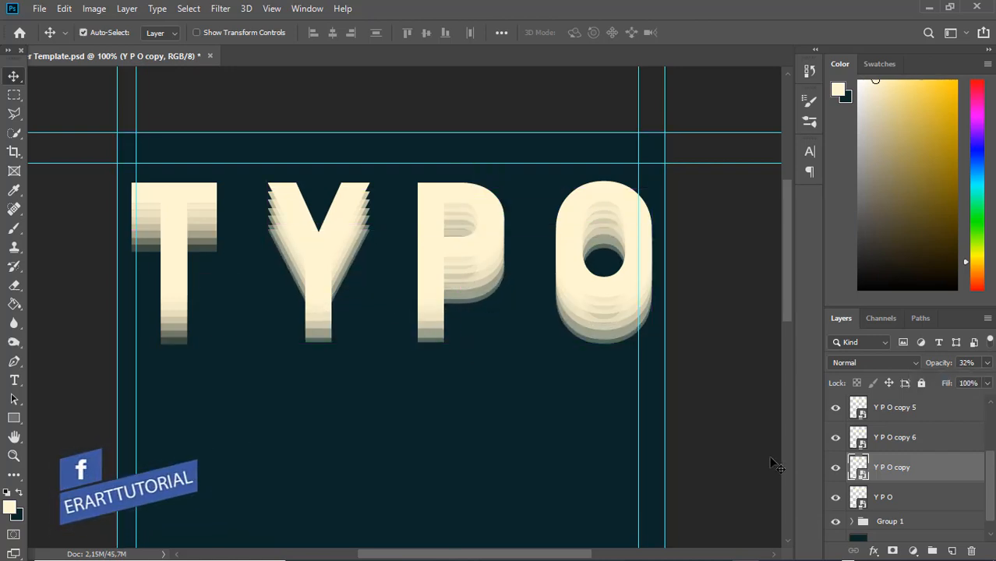
Step: Group all the Y P O layers, from the base layer up to Y P O copy 4
click(966, 497)
drag(990, 497, 980, 423)
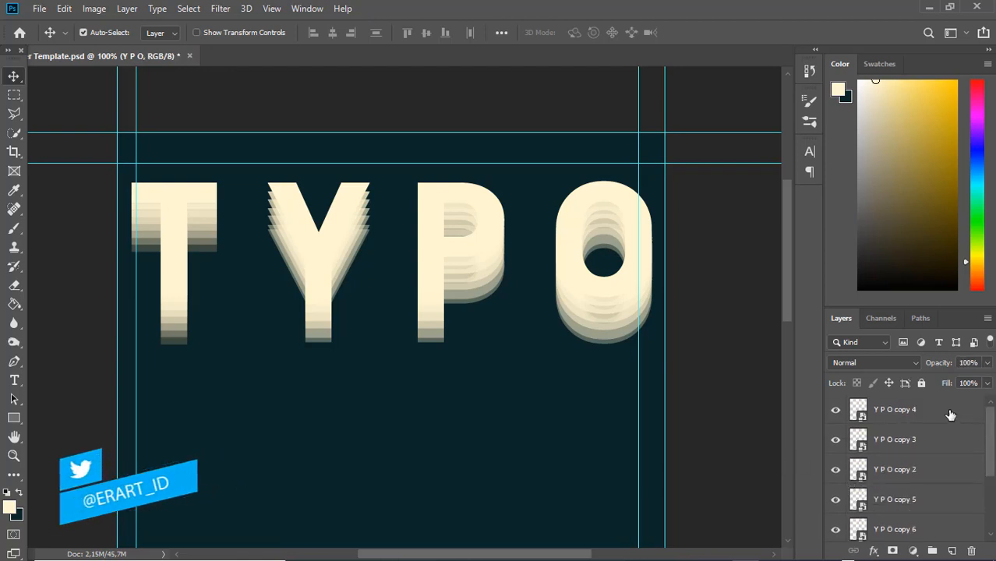
shift+click(950, 416)
key(ctrl+g)
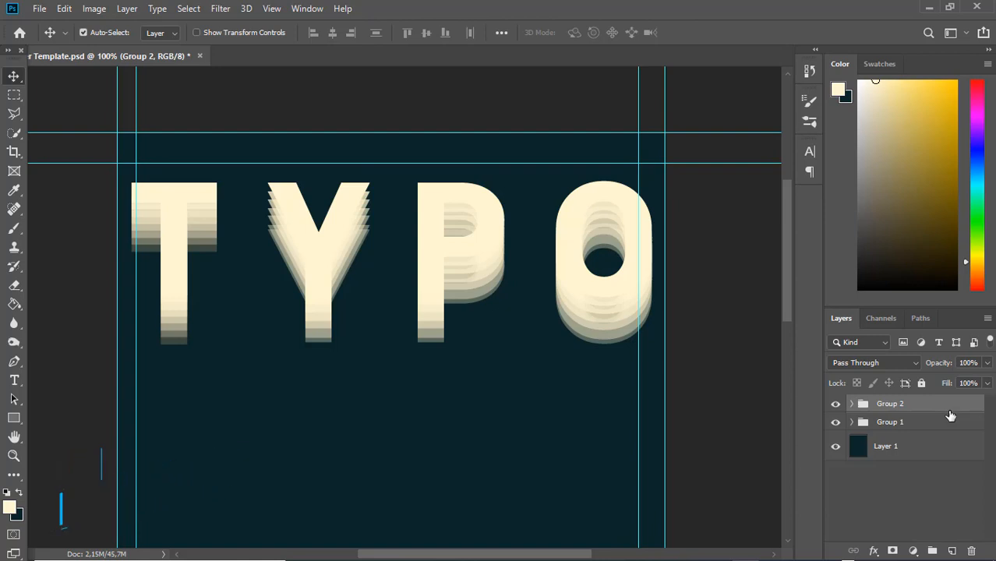
Step: Add a text layer with the placeholder Lorem Ipsum in the empty area below TYPO
drag(781, 298, 781, 335)
click(15, 381)
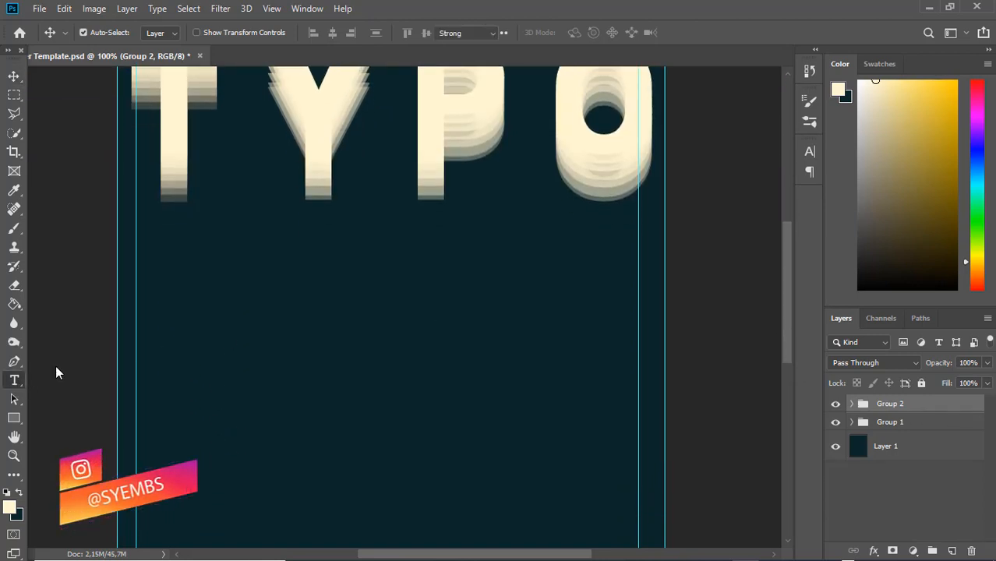
click(198, 333)
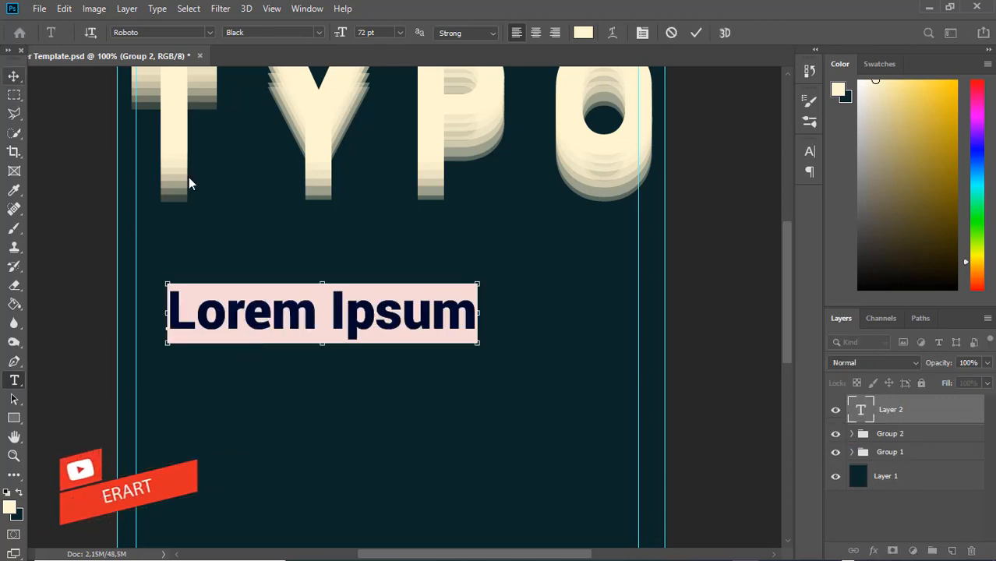
key(ctrl+Return)
key(v)
Step: Copy the font size of the T copy 7 layer in Group 1 and apply 216,88 pt to the Lorem Ipsum text
click(857, 438)
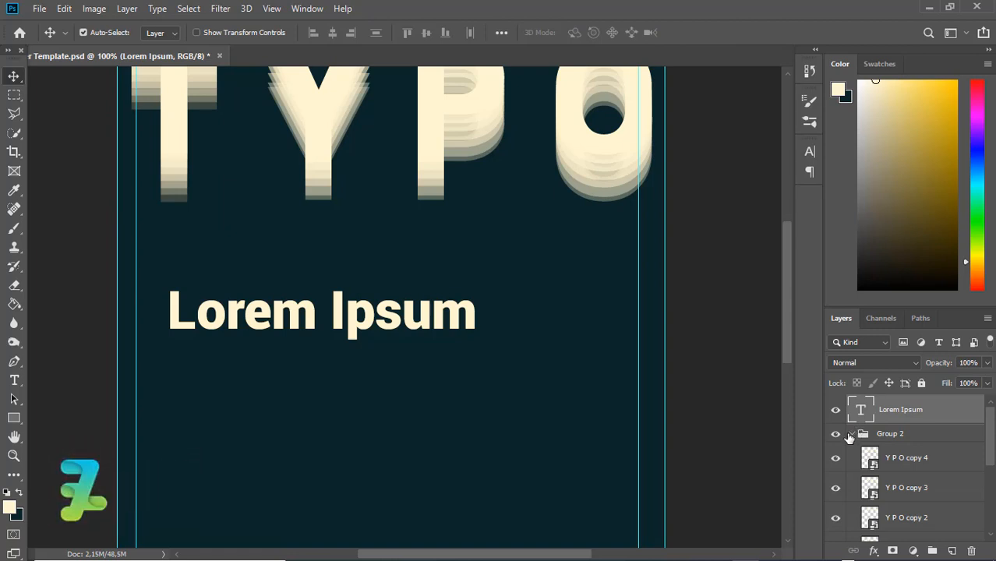
click(852, 439)
click(852, 434)
click(852, 451)
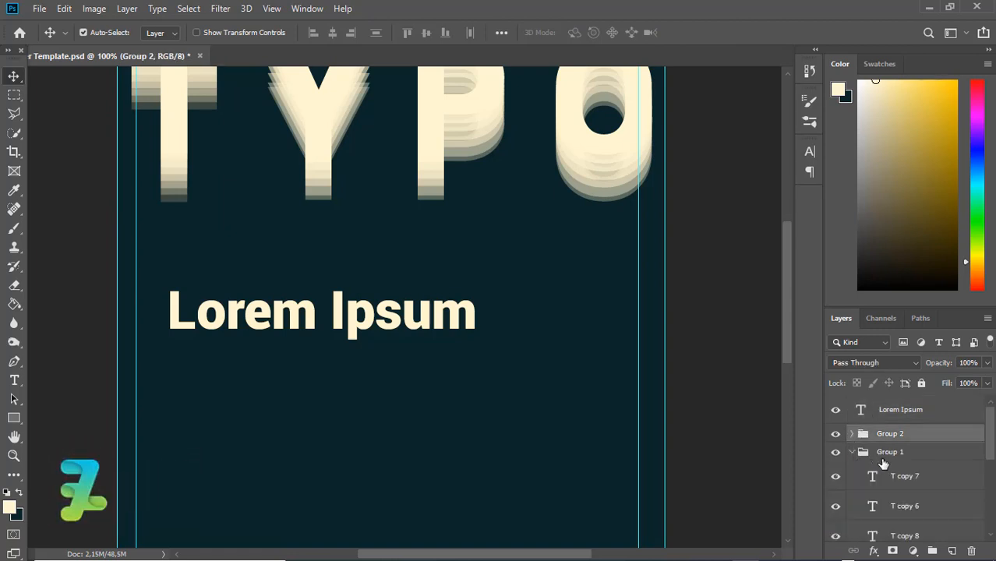
double_click(873, 476)
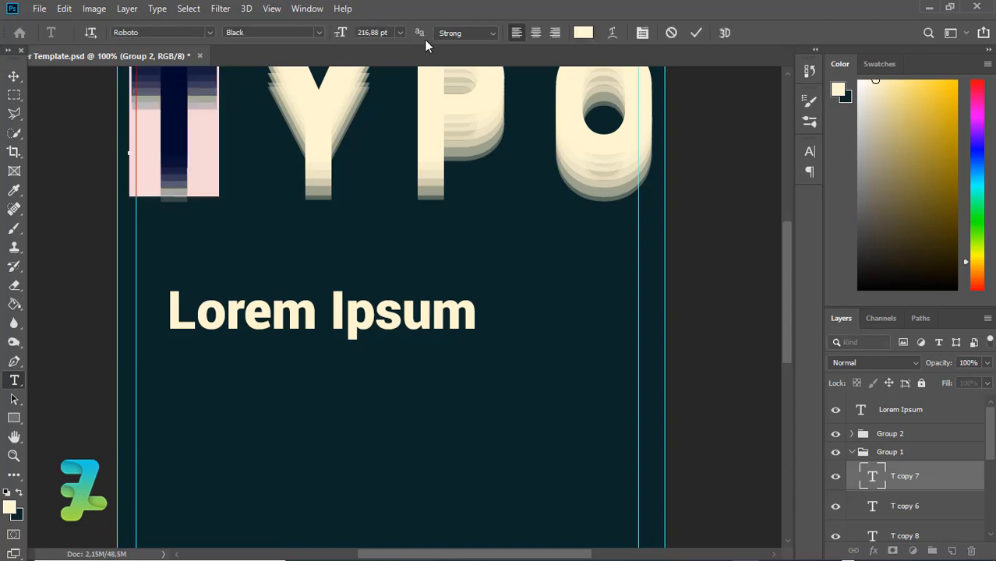
click(377, 33)
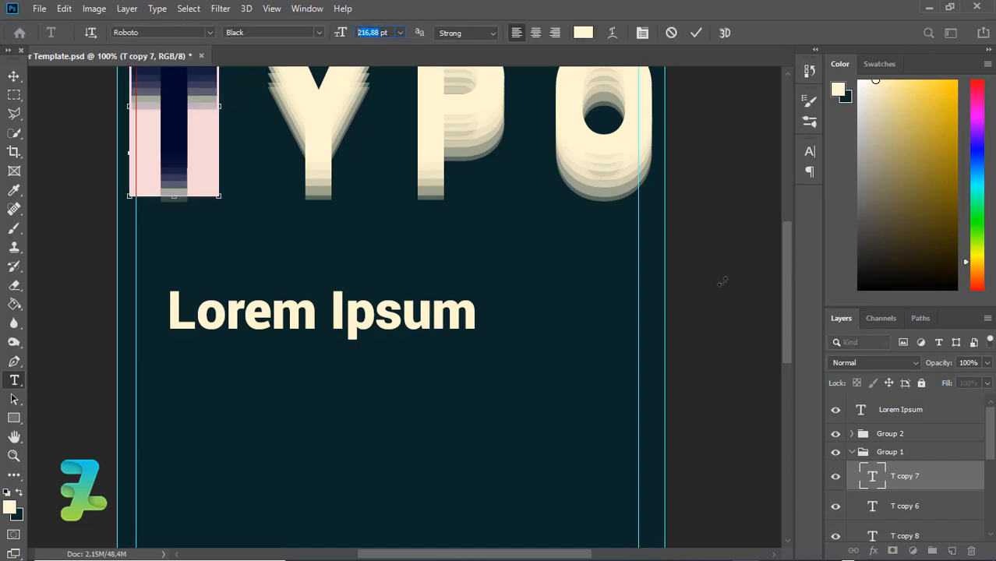
click(851, 453)
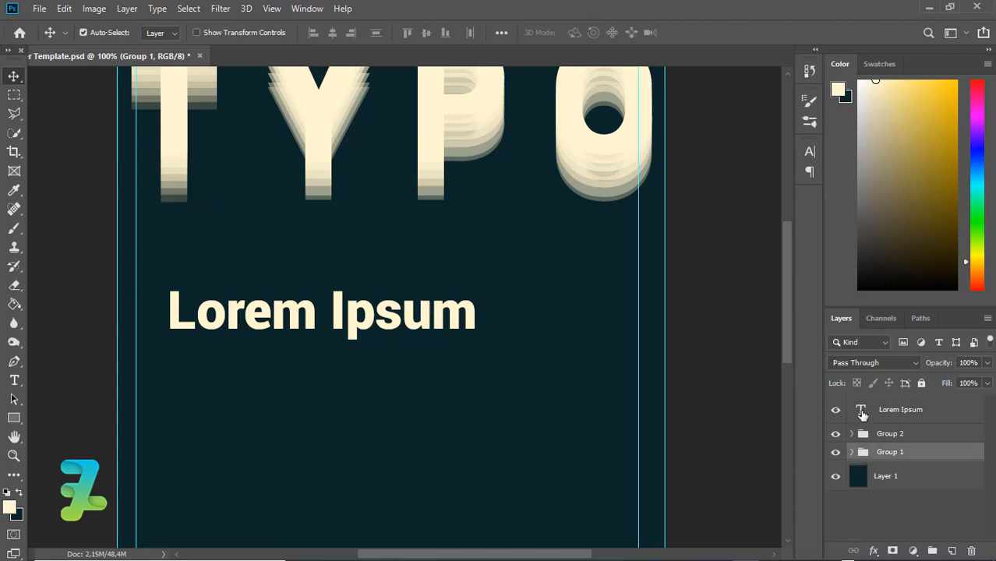
double_click(862, 413)
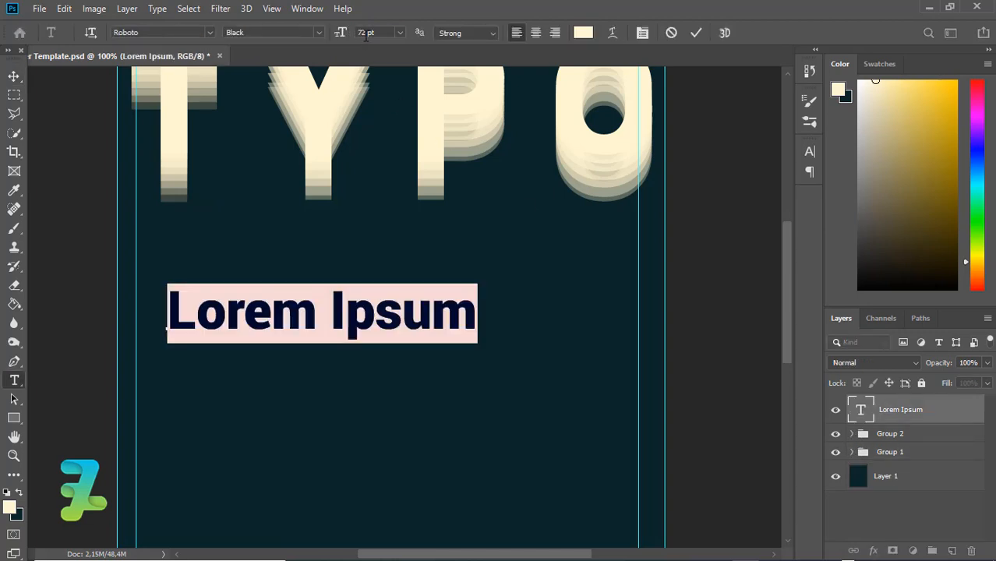
drag(337, 38, 342, 39)
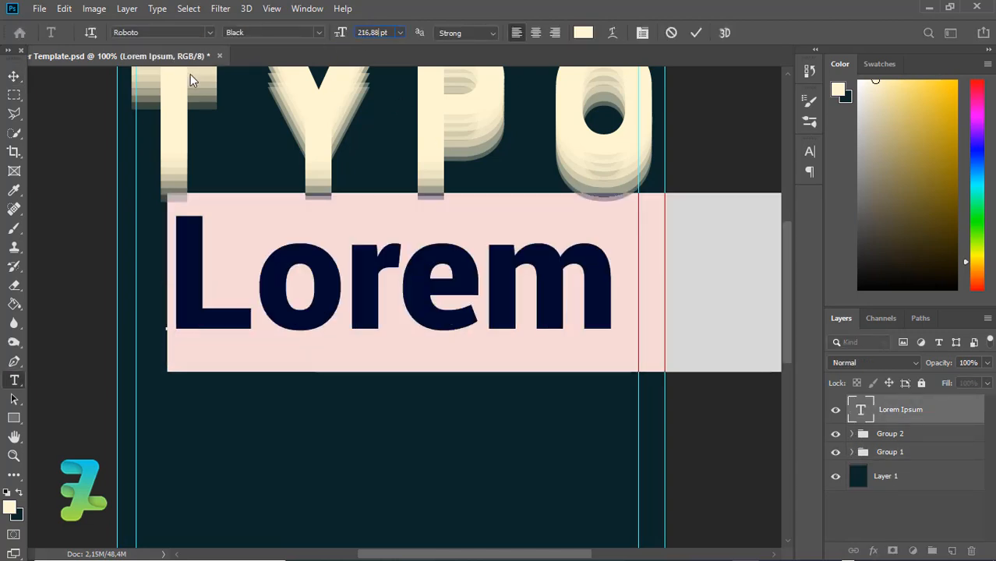
click(14, 76)
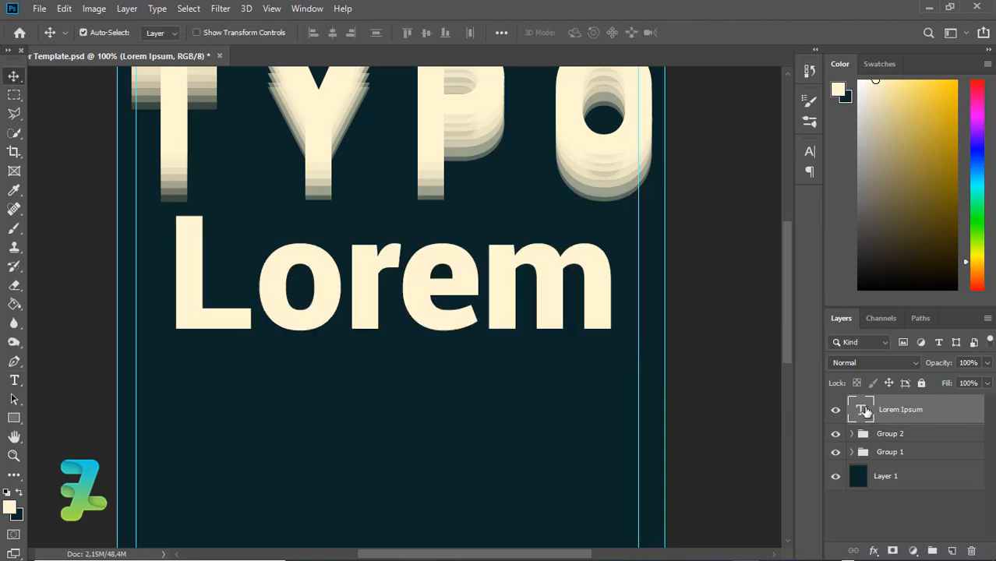
Step: Replace the Lorem Ipsum text with the spaced letters G R A
double_click(861, 411)
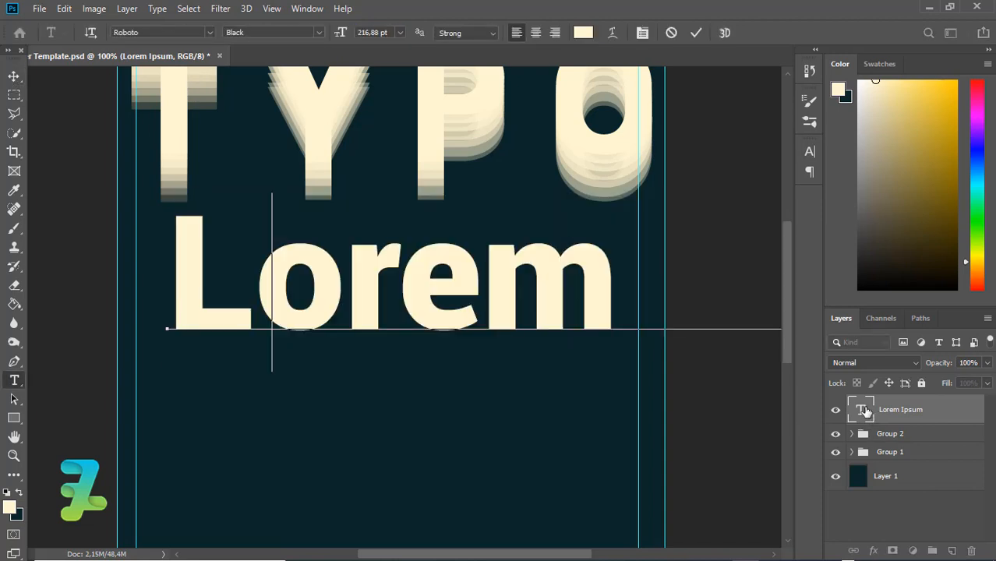
text(GRA)
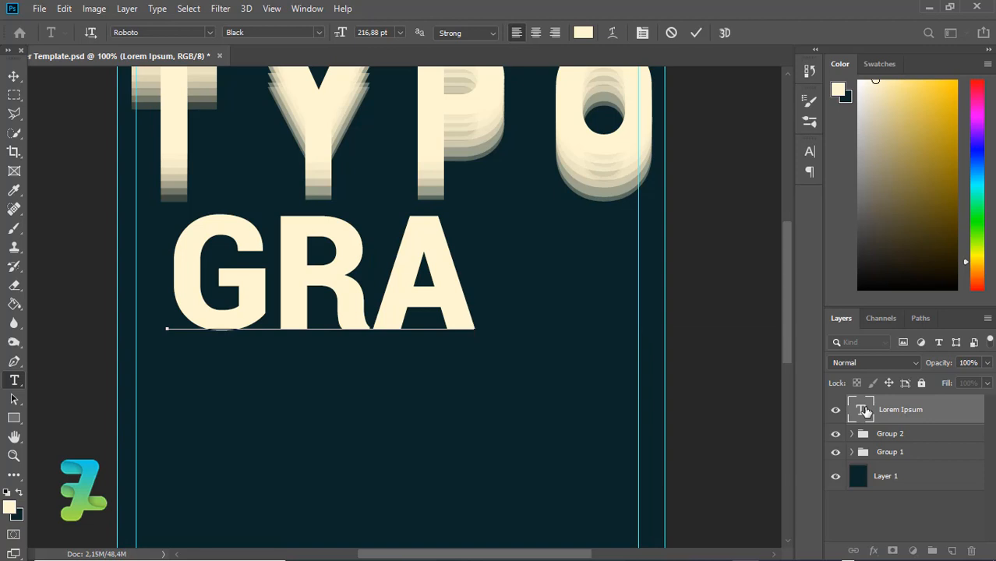
key(Left)
key(Left)
key(Delete)
key(Delete)
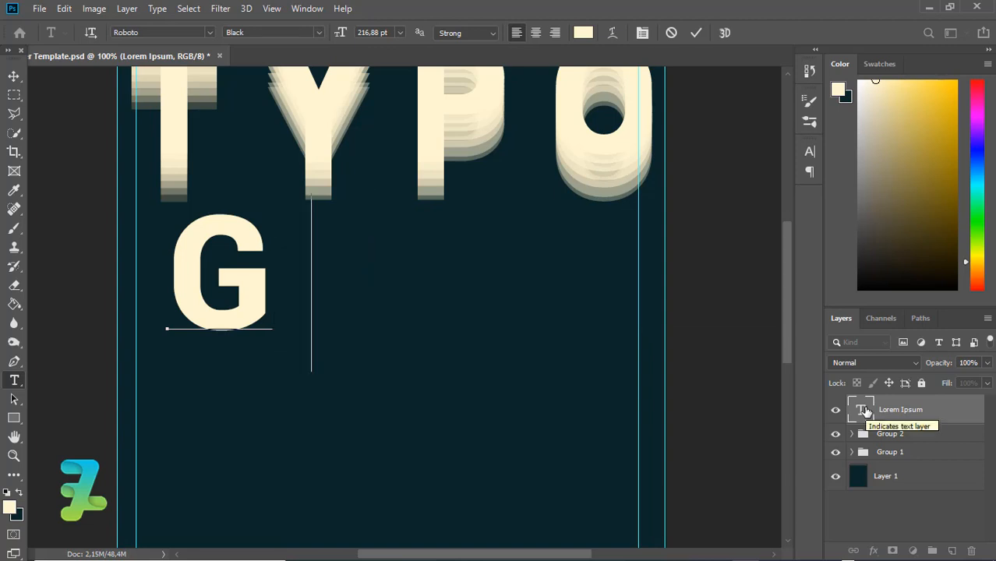
text(T)
key(Left)
key(Delete)
text(R A)
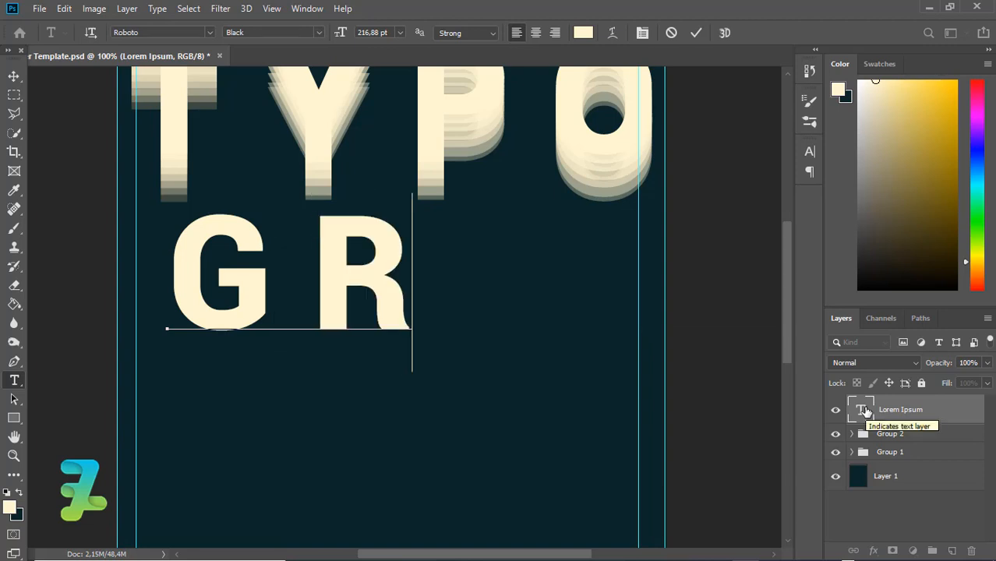
Step: Move the G R A text about 0,79 in left and 0,49 in down, aligning its left edge with the T above
click(14, 76)
drag(236, 240, 200, 262)
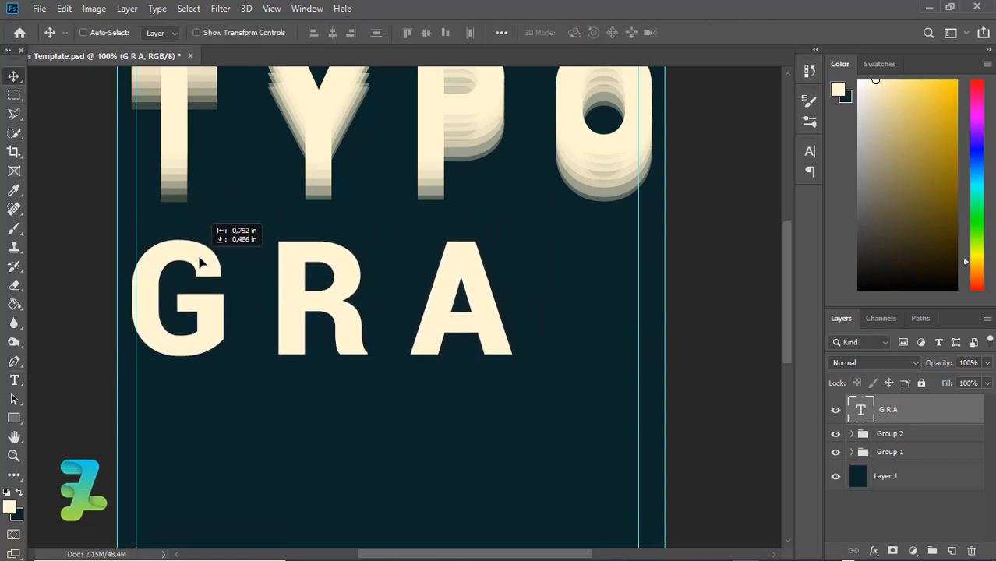
scroll(789, 338, down, 3)
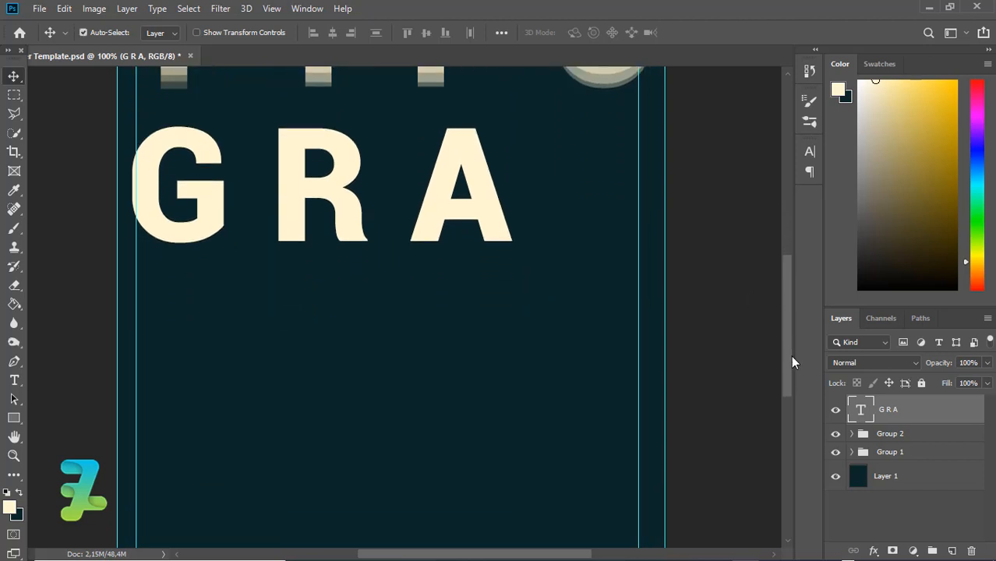
scroll(790, 355, up, 2)
Step: Dismiss the uninstaller update notification and convert the G R A text layer to a smart object
right_click(930, 411)
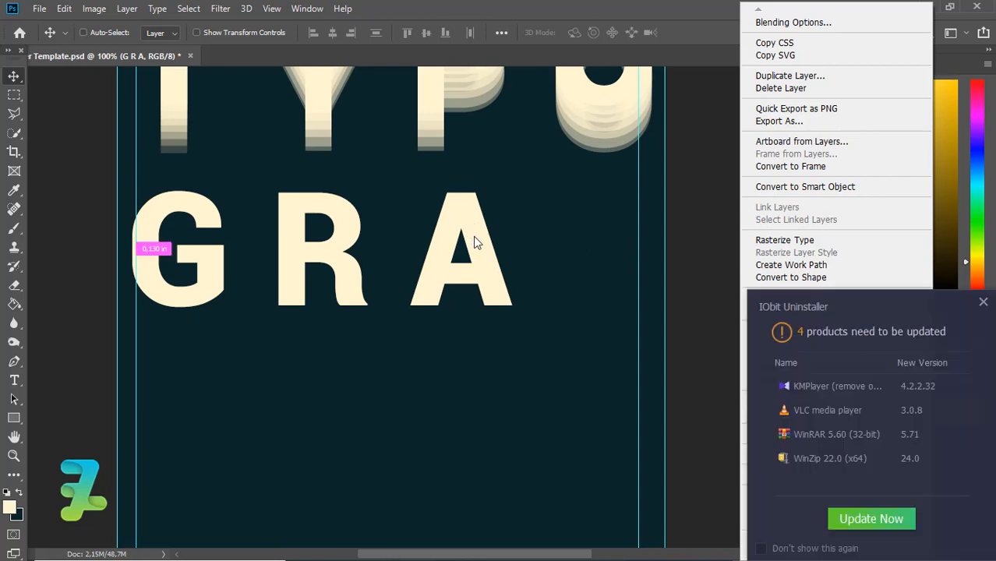
click(984, 306)
click(983, 303)
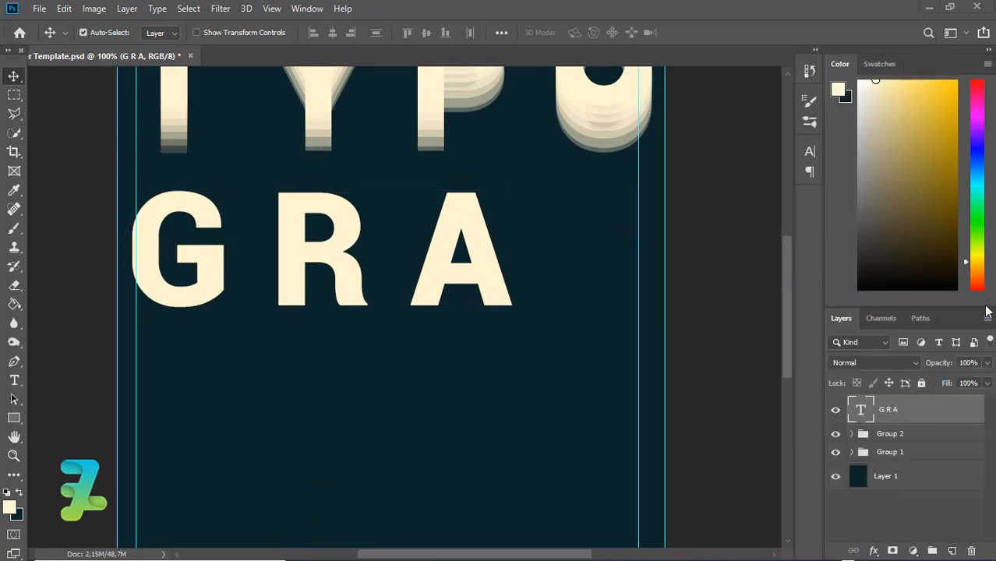
right_click(923, 411)
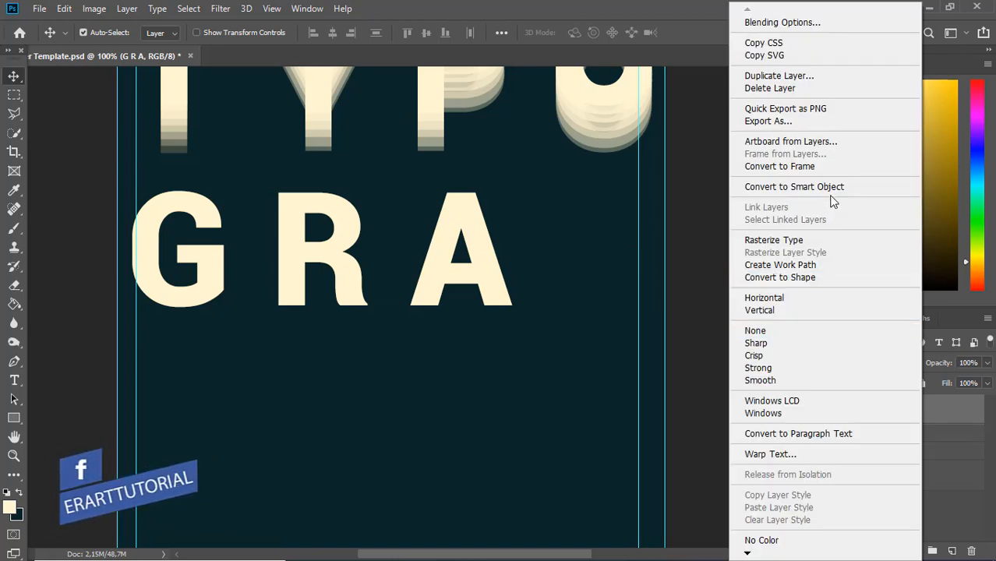
click(775, 187)
Step: Duplicate the G R A smart object in place until the stack reaches G R A copy 7
key(alt+Up)
key(alt+Up)
key(alt+Up)
key(alt+Up)
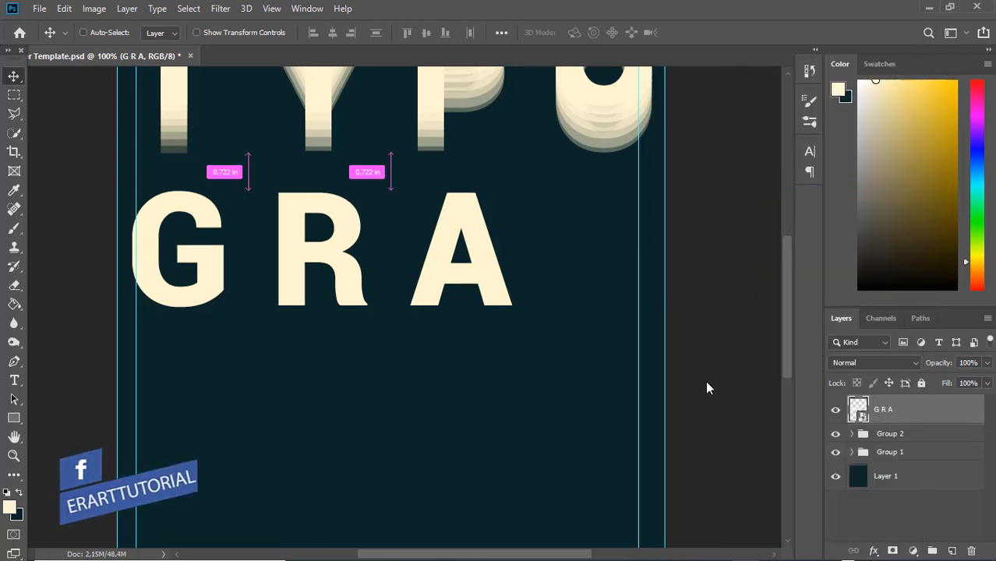
key(alt+Up)
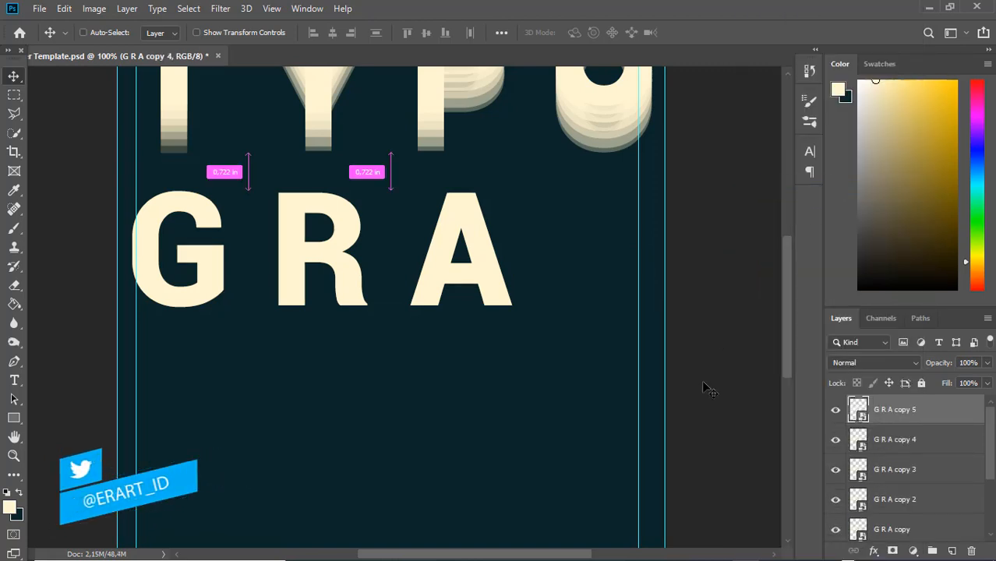
key(alt+Up)
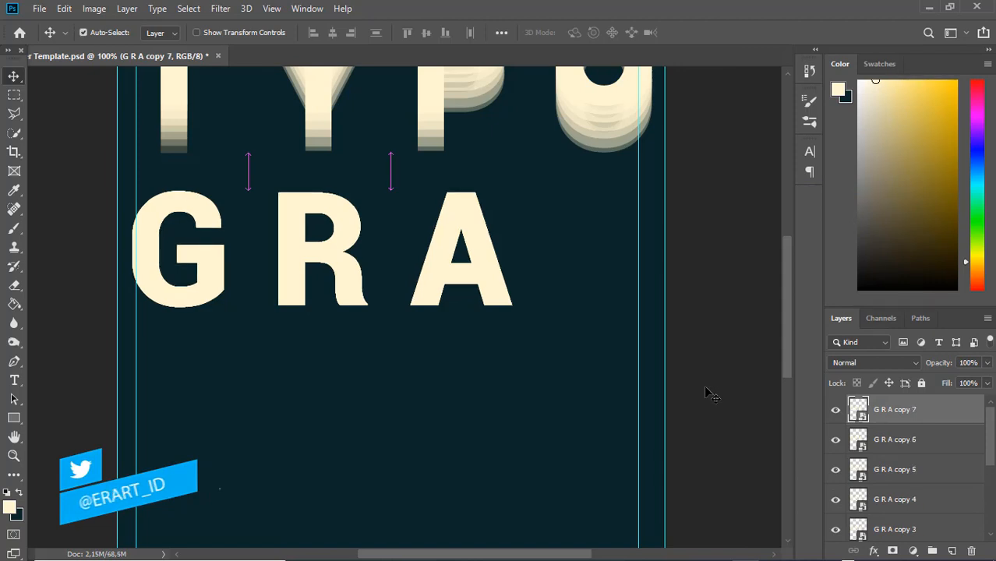
Step: Set the G R A copy 6 layer to 80% opacity and move it down so a thin strip shows below copy 7
click(858, 440)
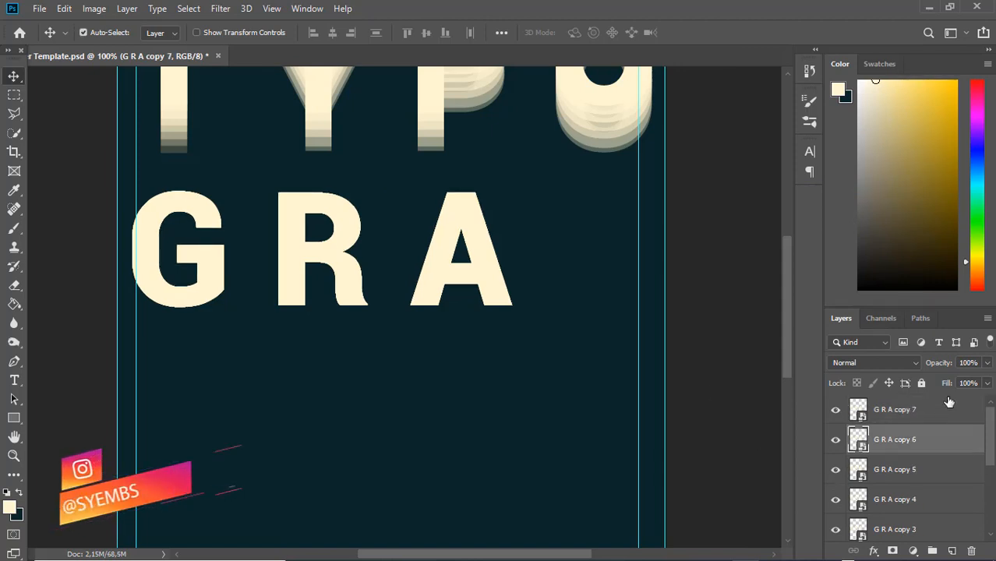
click(986, 362)
drag(987, 382, 975, 381)
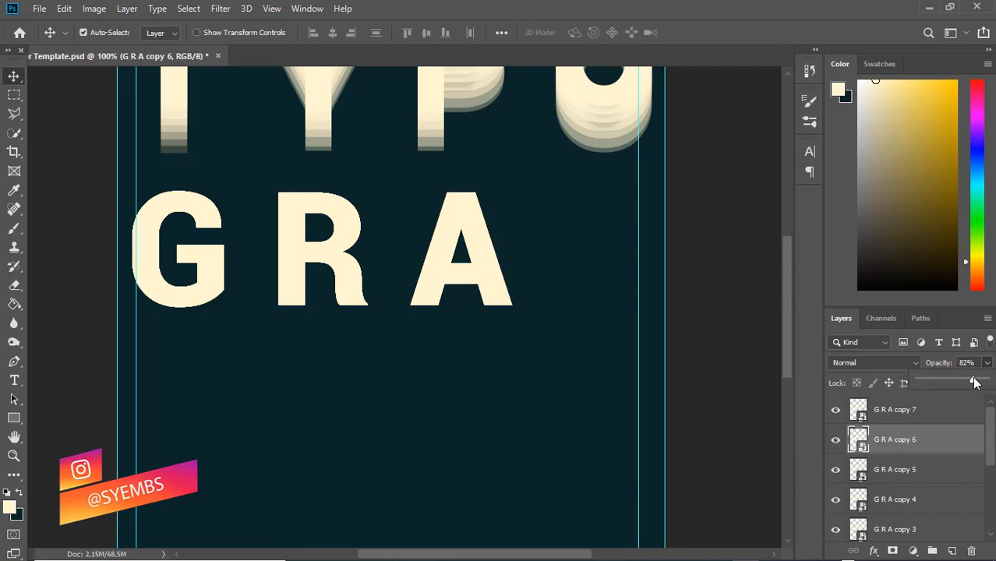
drag(460, 257, 486, 271)
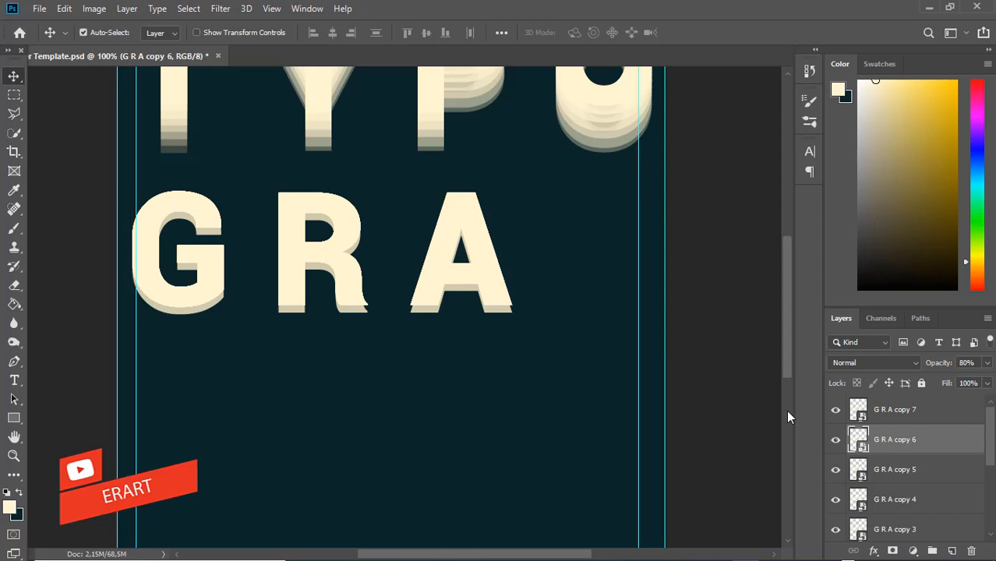
Step: Set the G R A copy 5 layer to 70% opacity and move it down so a thin strip shows below copy 6
click(925, 477)
click(986, 362)
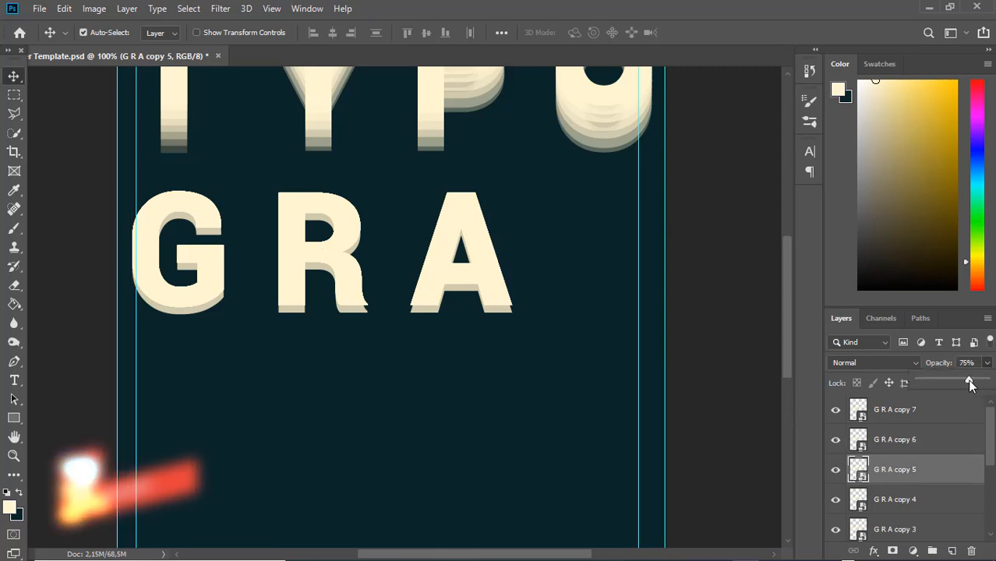
drag(970, 383, 968, 383)
click(856, 465)
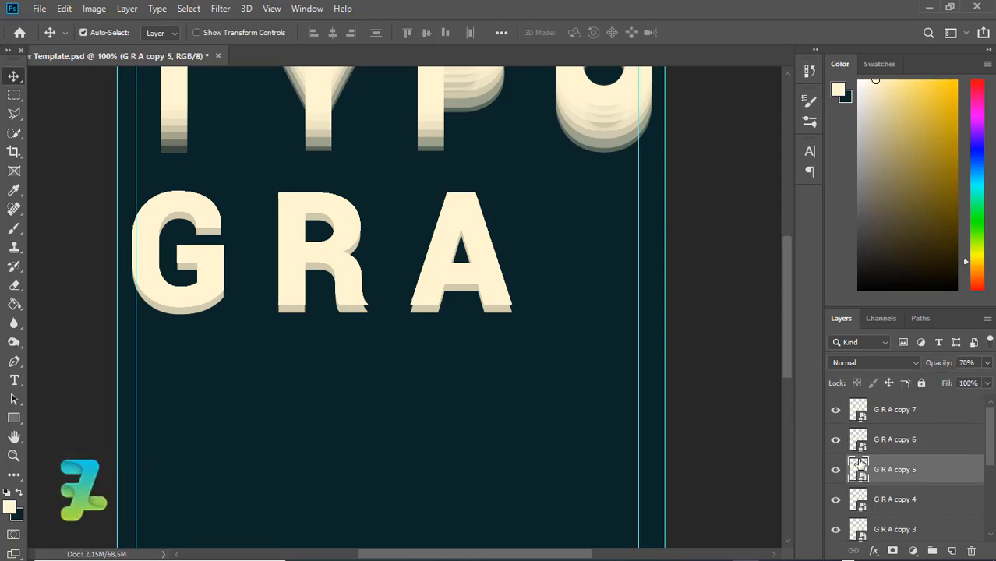
mouse_move(491, 293)
mouse_down()
mouse_move(491, 306)
mouse_move(488, 299)
mouse_up()
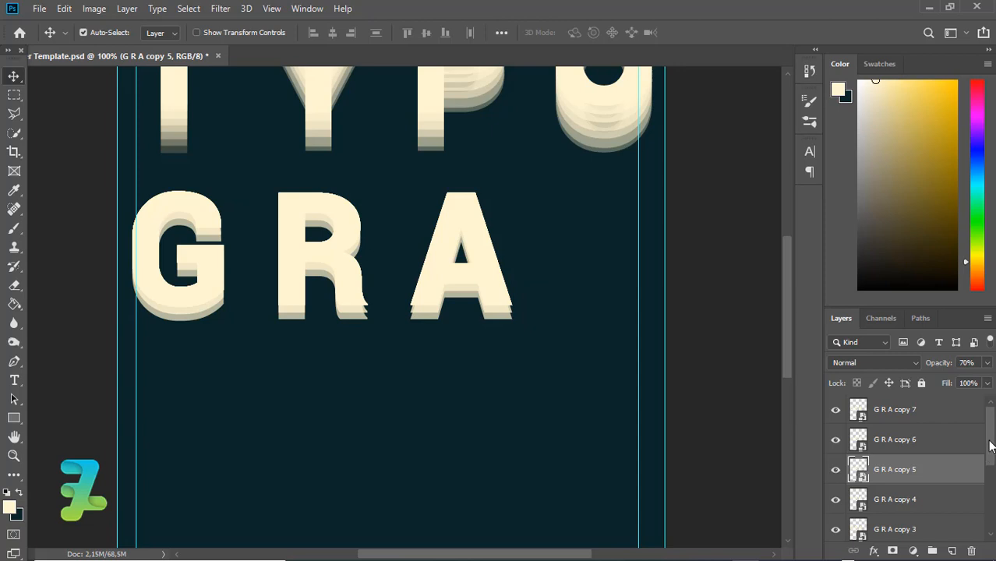
Step: Set the G R A copy 4 layer to 60% opacity and move it down so a thin strip shows below copy 5
scroll(992, 439, down, 1)
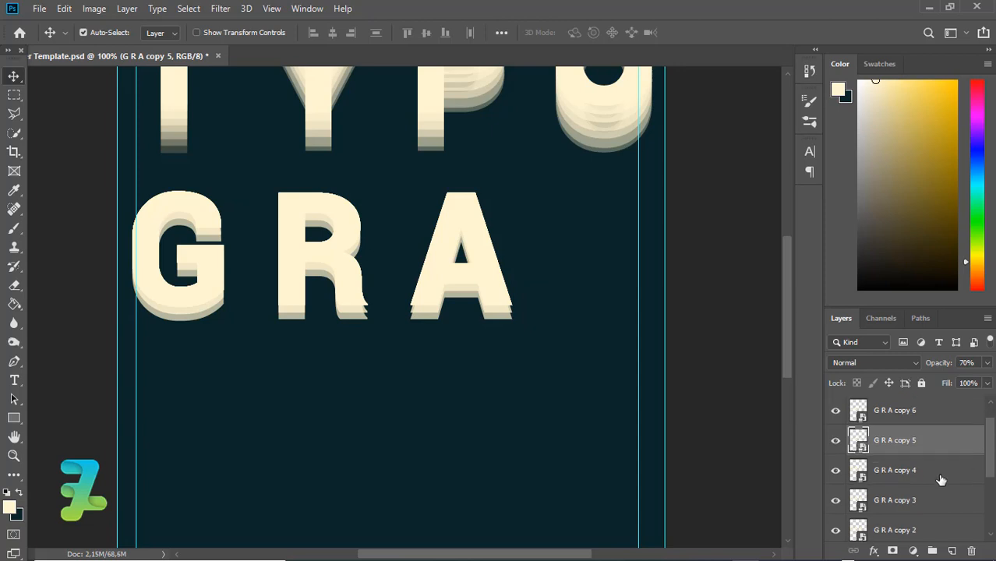
click(987, 363)
drag(985, 381, 958, 381)
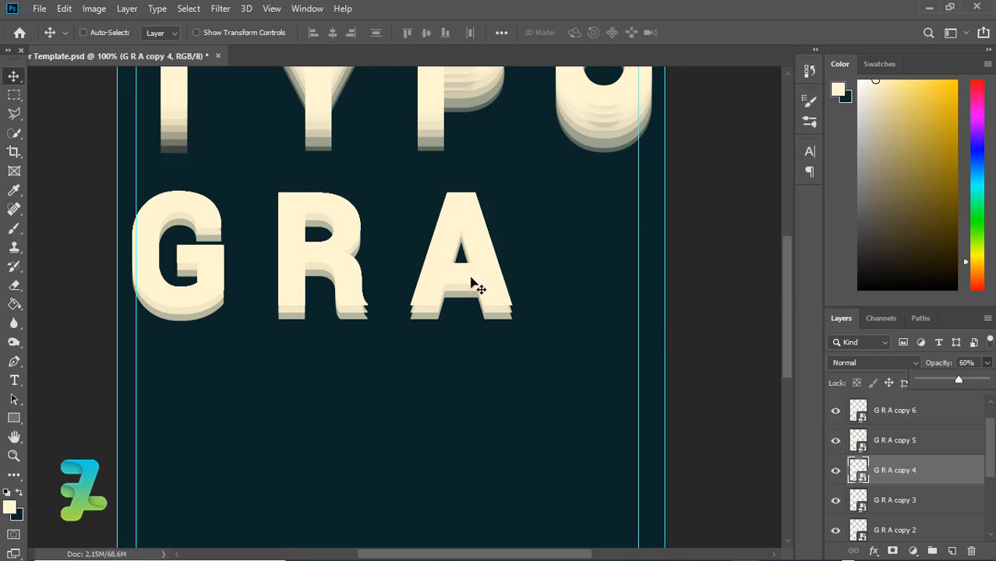
drag(472, 282, 478, 304)
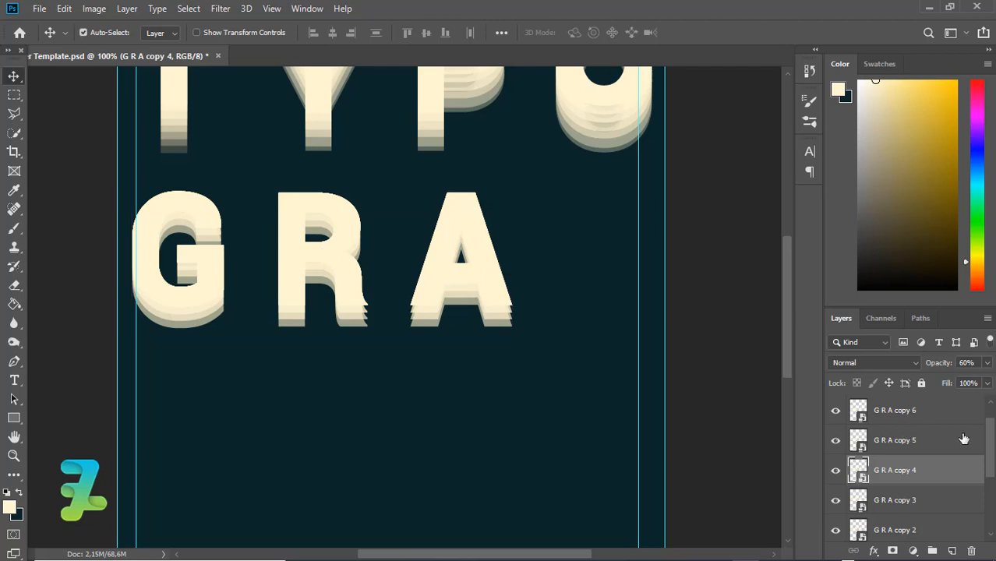
Step: Set the G R A copy 3 layer to 50% opacity and move it down so a thin strip shows below copy 4
scroll(992, 441, down, 2)
click(949, 450)
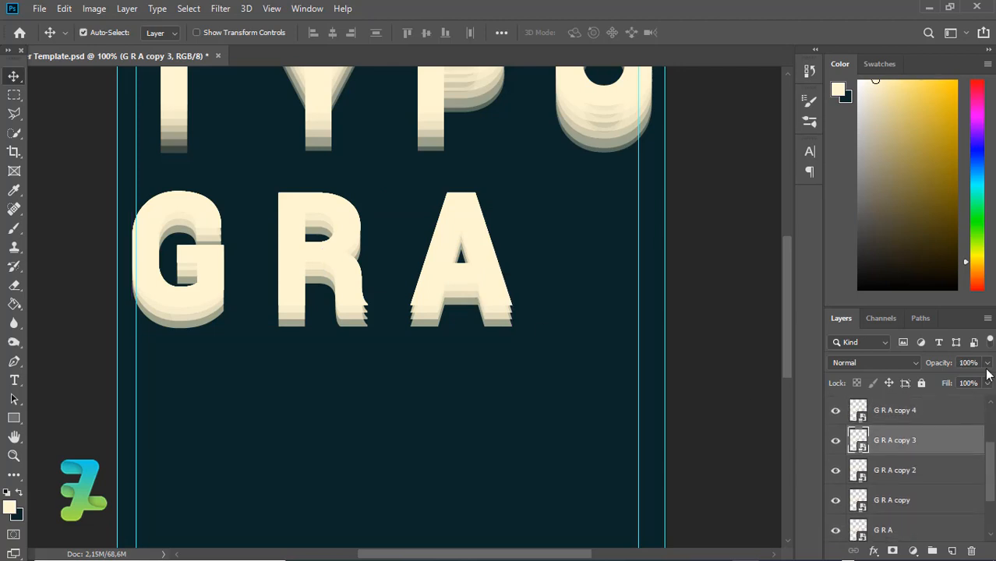
click(986, 383)
drag(986, 382, 965, 383)
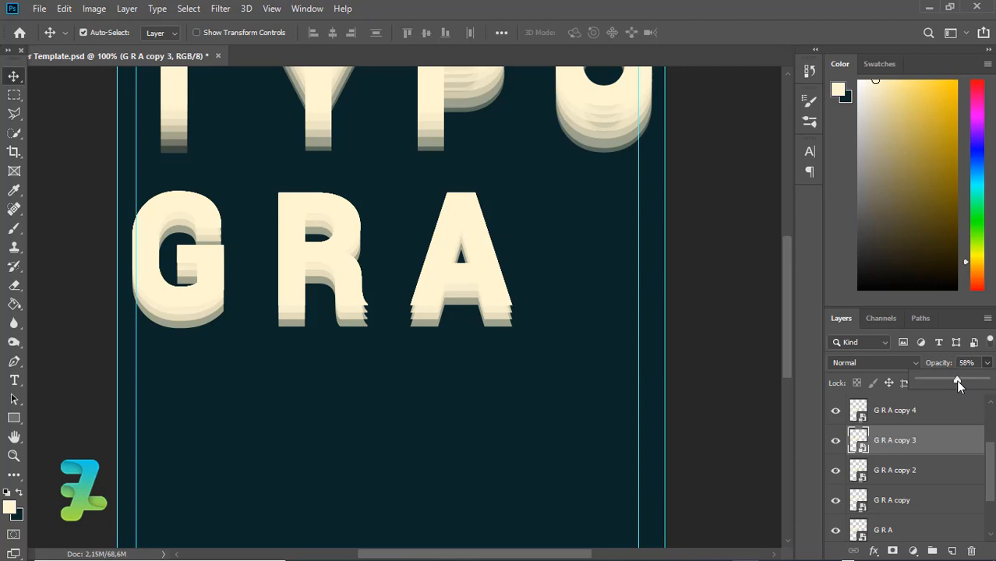
drag(951, 381, 951, 381)
click(947, 447)
drag(418, 312, 439, 339)
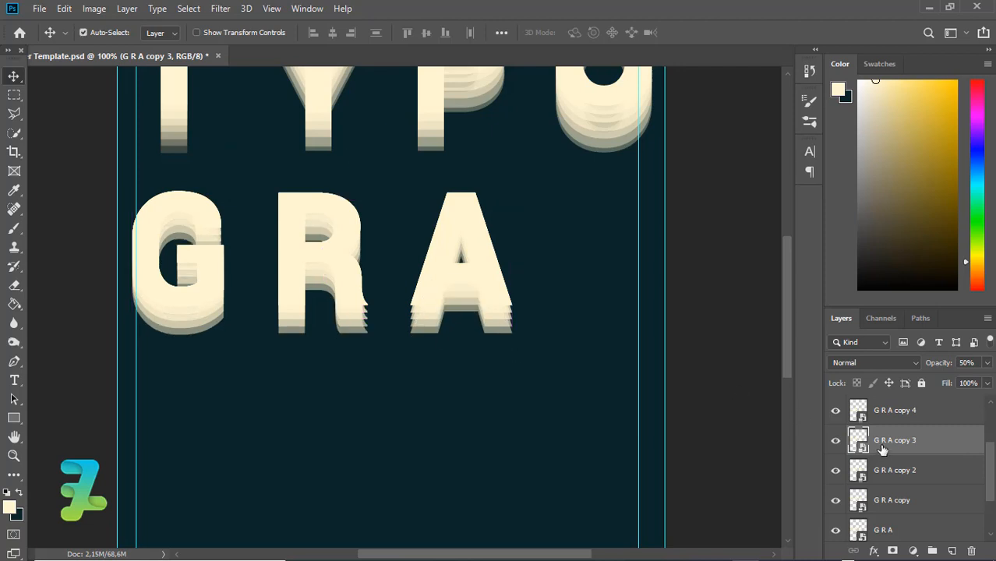
Step: Set the G R A copy 2 layer to 40% opacity and move it down so a thin strip shows below copy 3
click(895, 469)
click(986, 362)
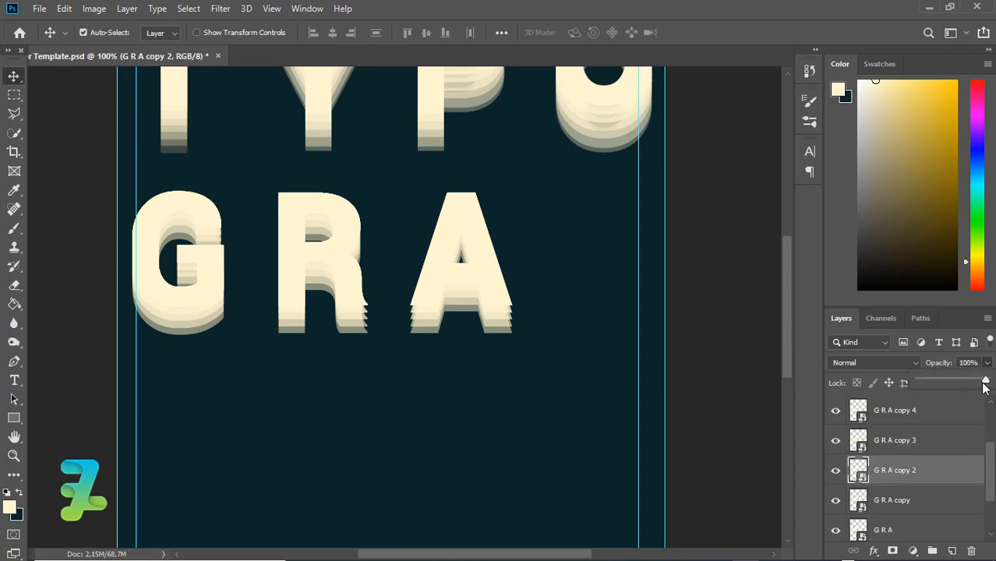
drag(952, 381, 943, 381)
key(ctrl)
drag(502, 302, 500, 334)
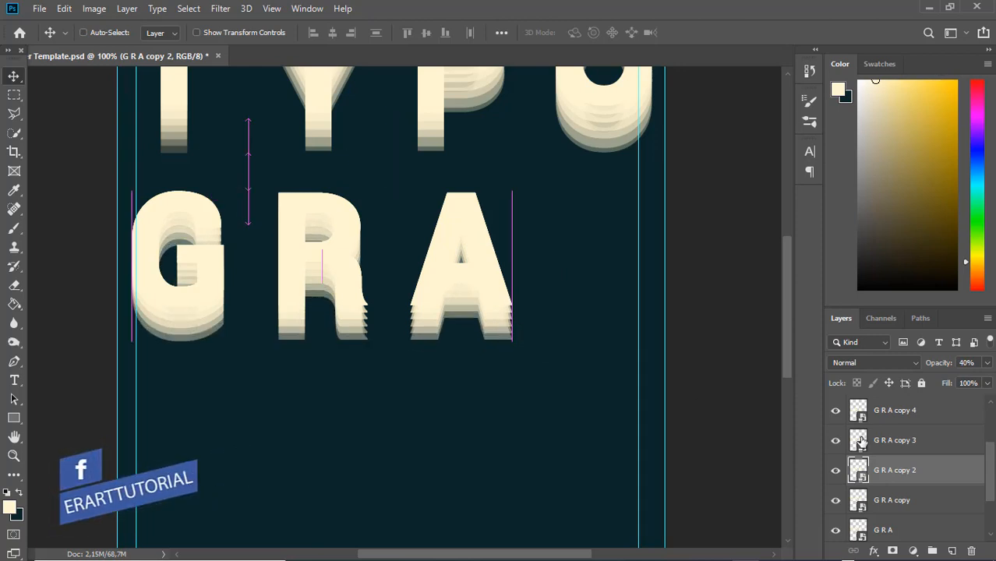
Step: Set the G R A copy layer to 30% opacity and move it down so a thin strip shows below copy 2
click(938, 441)
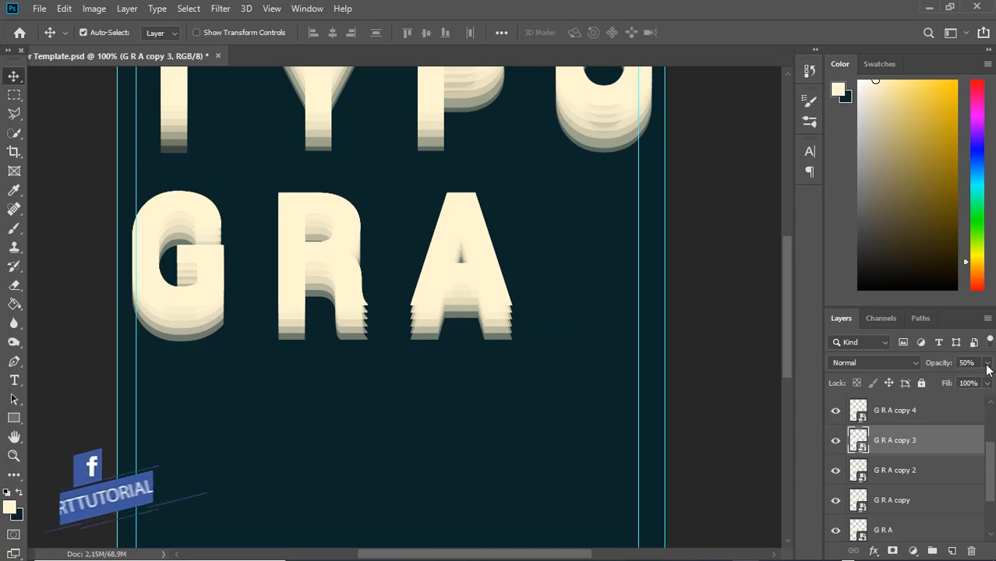
click(931, 469)
click(931, 500)
click(989, 364)
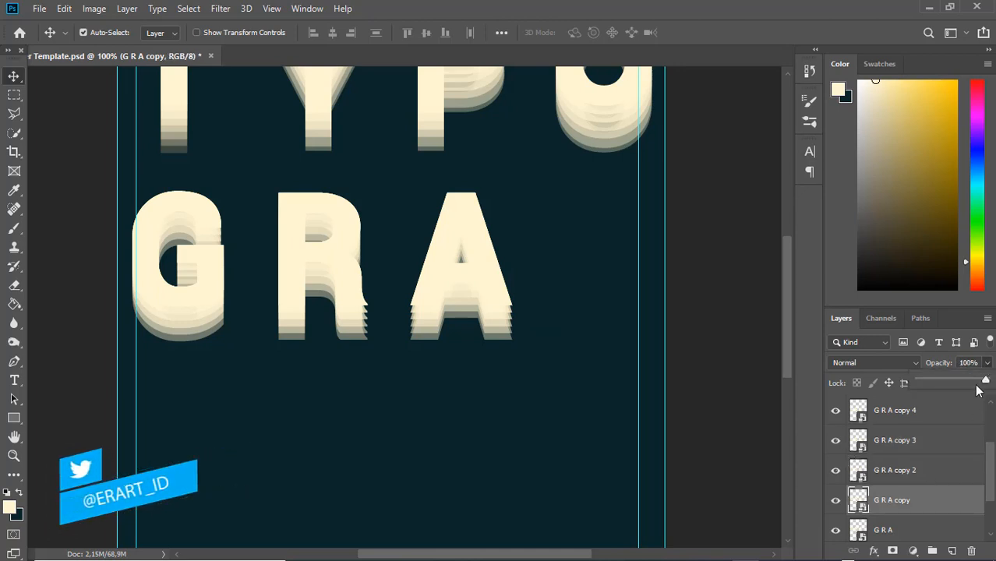
drag(986, 382, 937, 381)
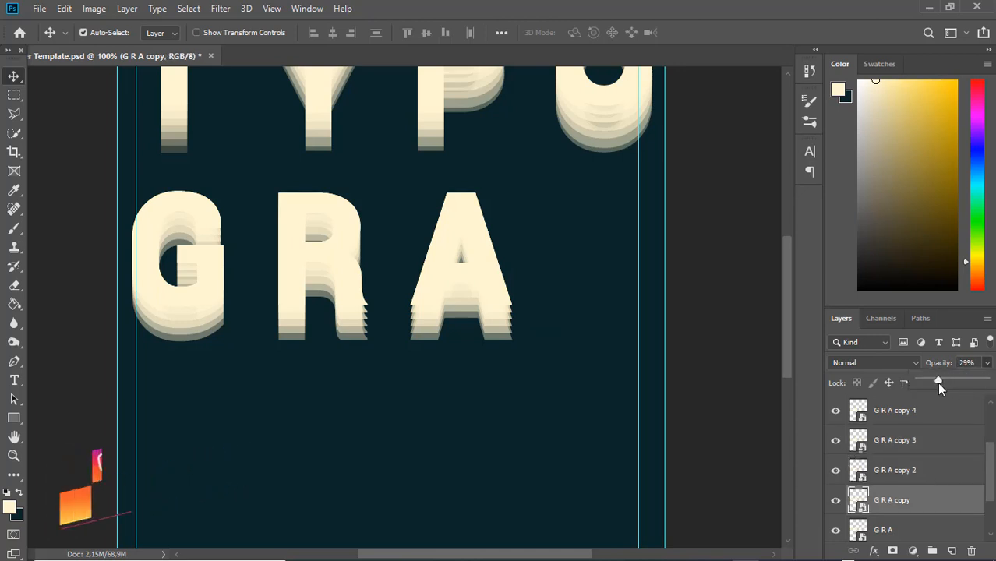
drag(494, 280, 489, 320)
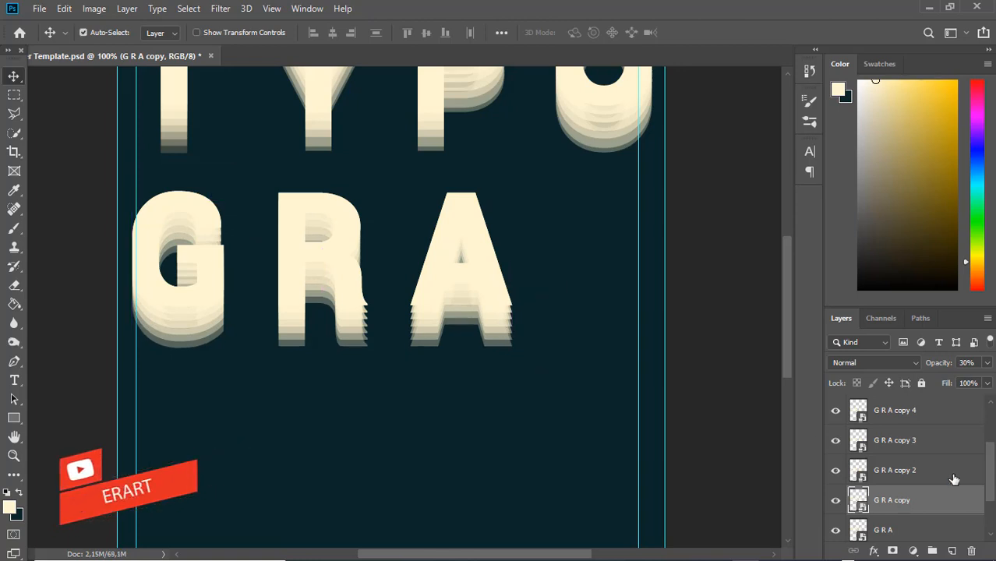
Step: Set the original G R A layer to 20% opacity and move it down so a thin strip shows below G R A copy
drag(992, 483, 992, 513)
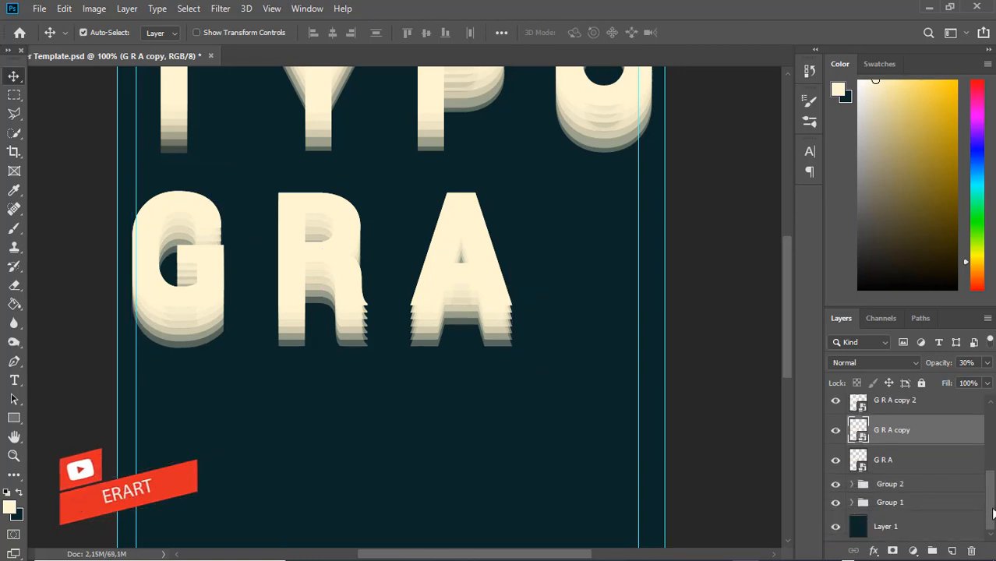
click(923, 461)
click(986, 362)
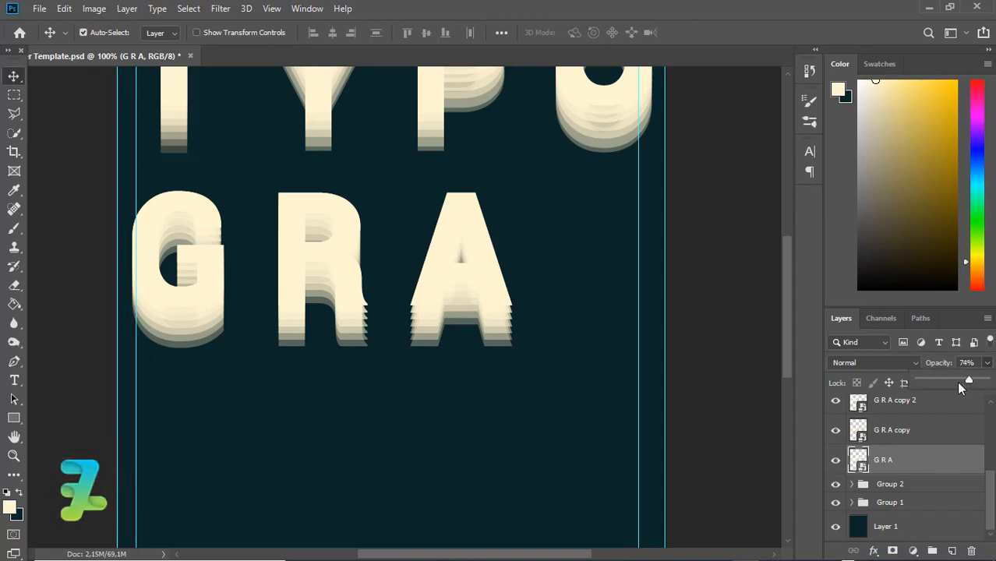
drag(546, 335, 487, 332)
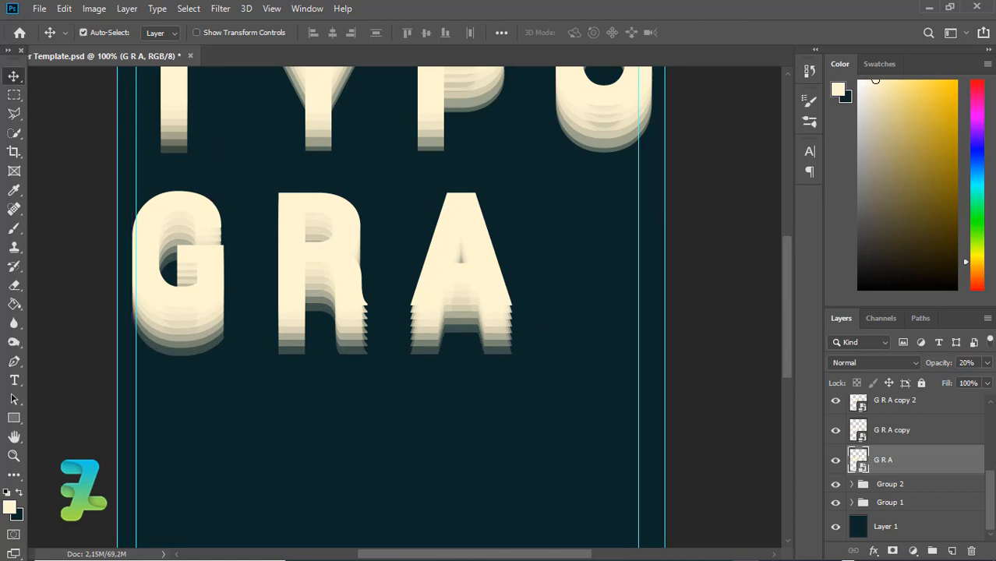
Step: Select all the G R A layers, from the original to copy 7, and put them into one group
key(ctrl+j)
key(ctrl+j)
key(ctrl+j)
key(ctrl+j)
key(ctrl+j)
shift+click(954, 421)
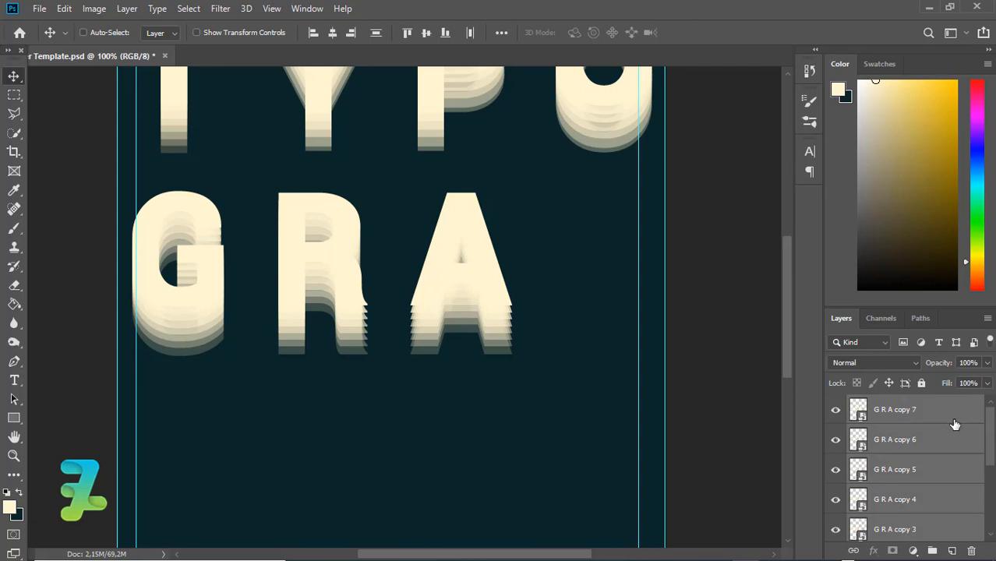
key(ctrl+g)
Step: Examine the faded GRA letters up close and together with TYPO on the whole poster
key(ctrl+minus)
key(ctrl+minus)
key(ctrl+minus)
key(ctrl+minus)
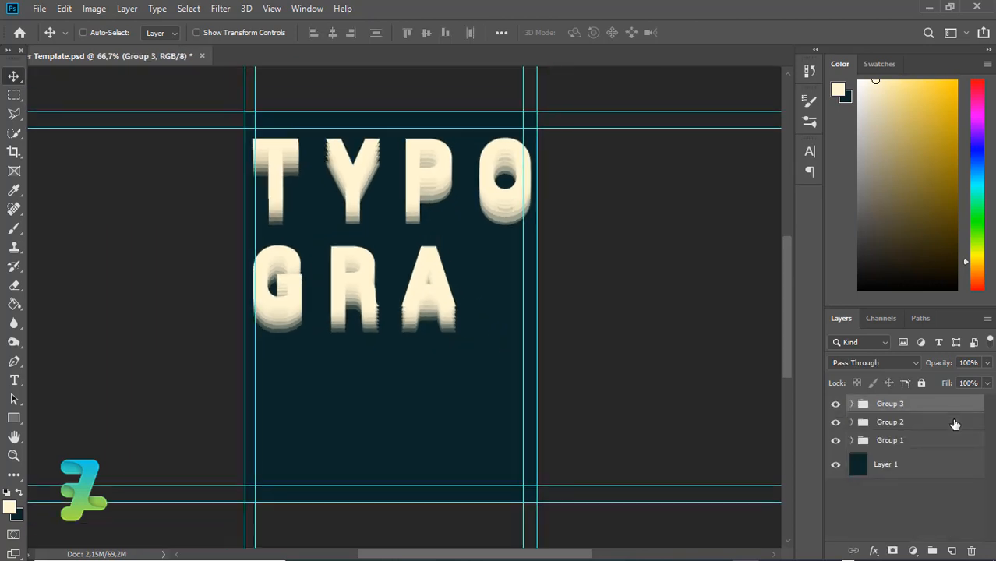
key(ctrl+plus)
key(ctrl+plus)
key(ctrl+plus)
key(ctrl+plus)
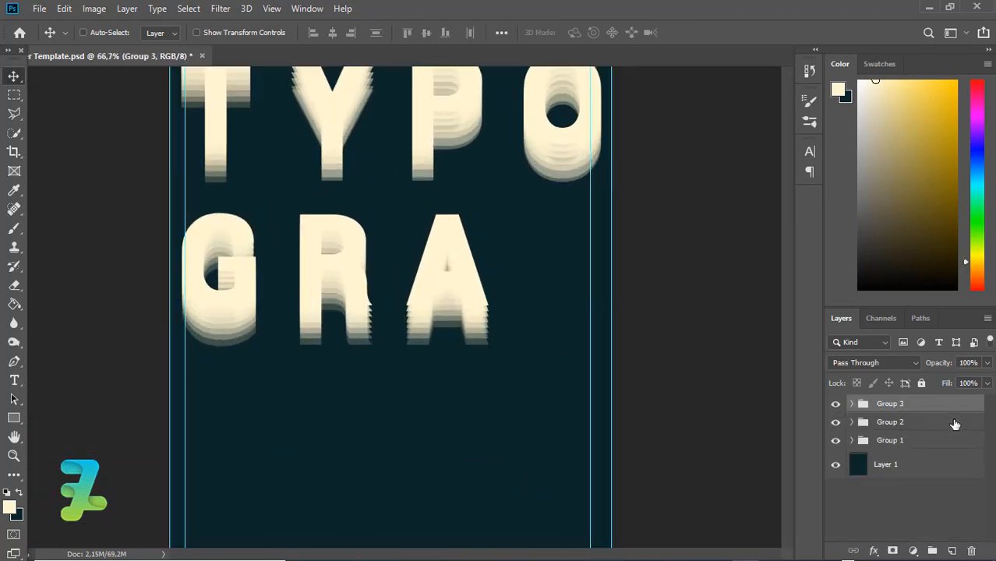
key(ctrl+plus)
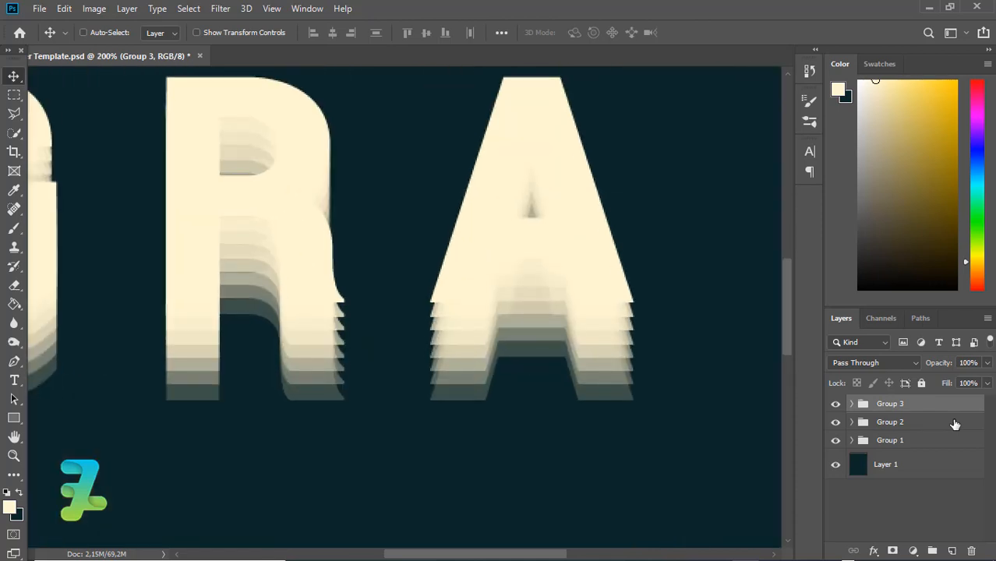
key(ctrl+minus)
key(ctrl+plus)
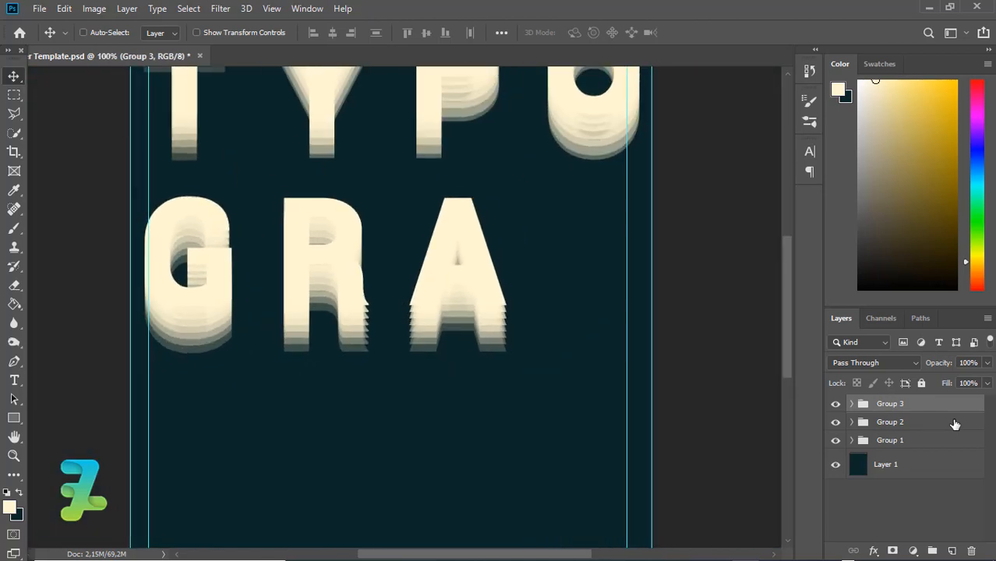
key(ctrl+minus)
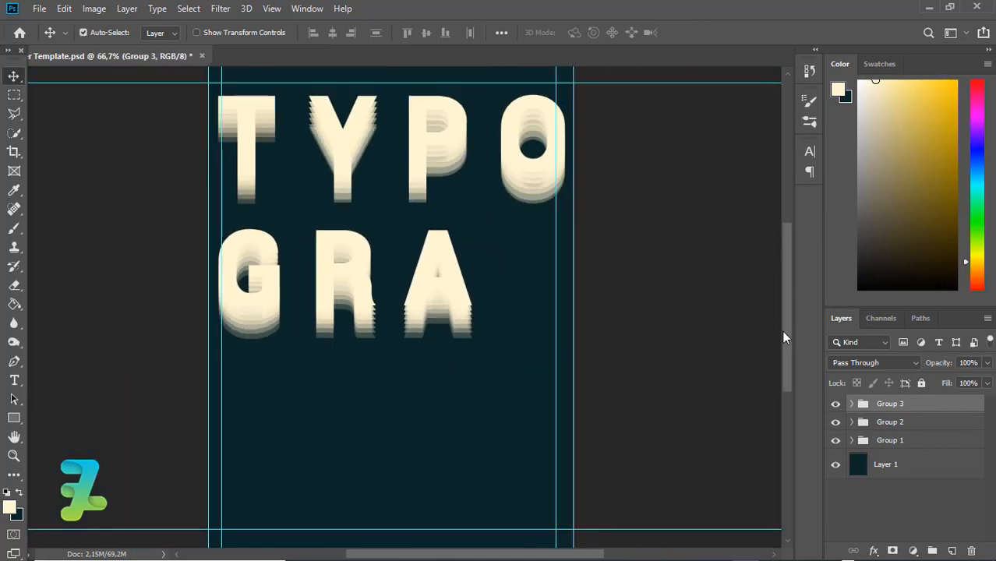
Step: Add the text PHY below GRA and insert spaces between its letters so it reads P H Y
scroll(785, 342, down, 2)
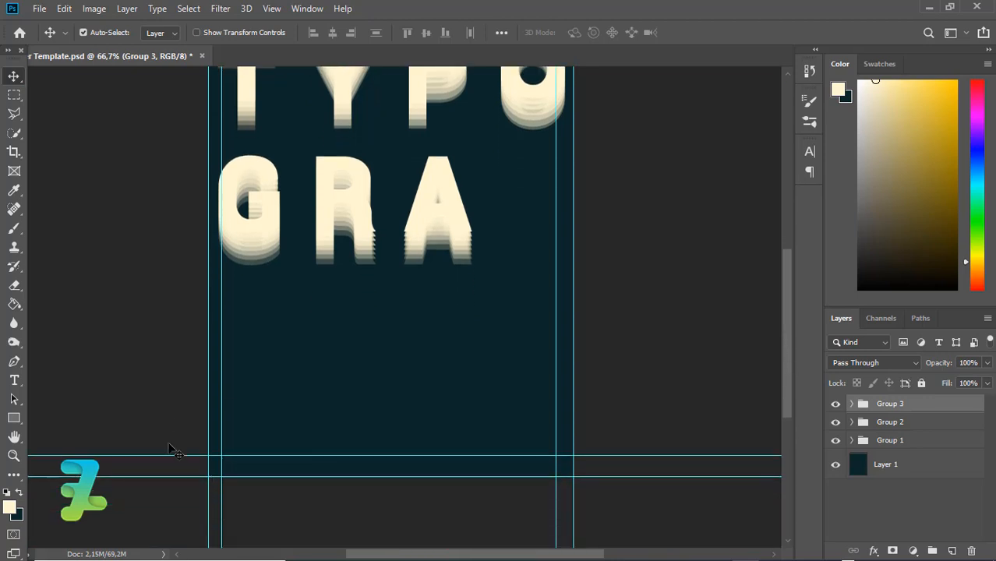
click(14, 379)
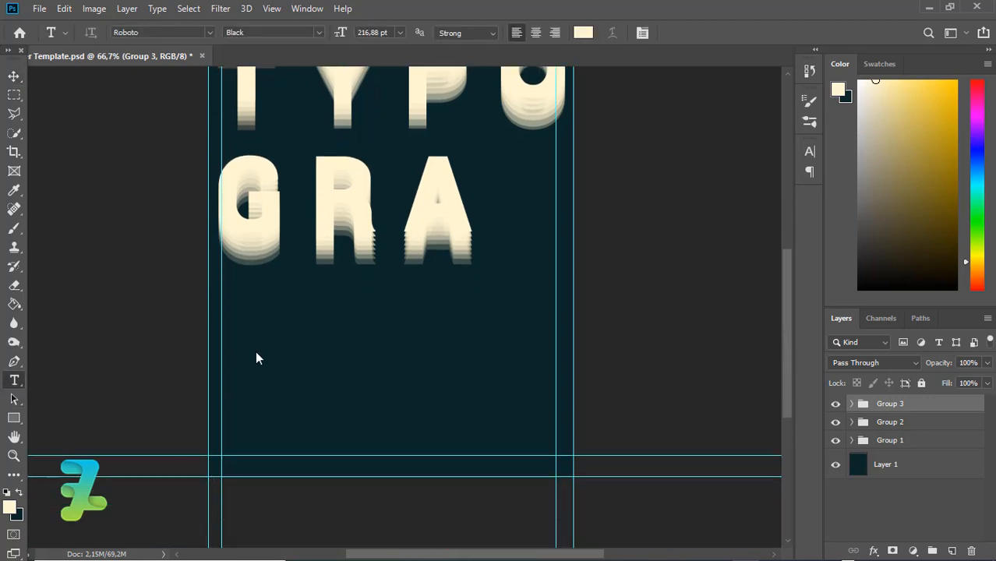
click(351, 451)
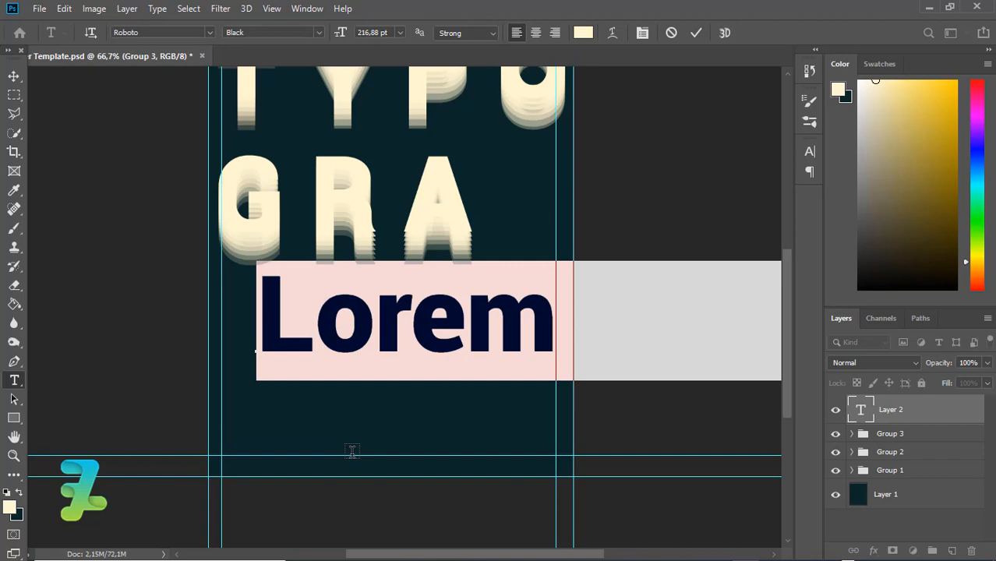
text(PHY)
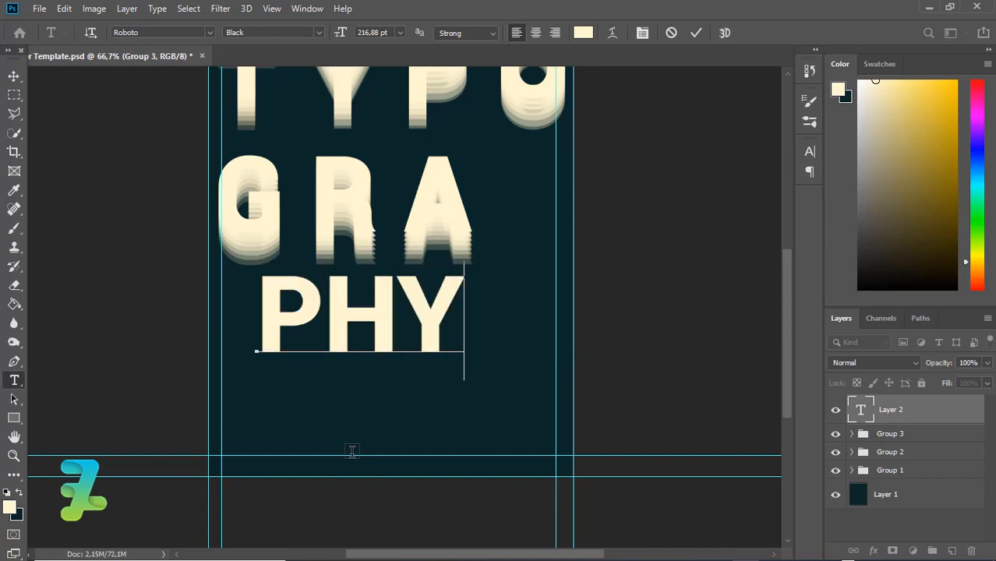
click(309, 311)
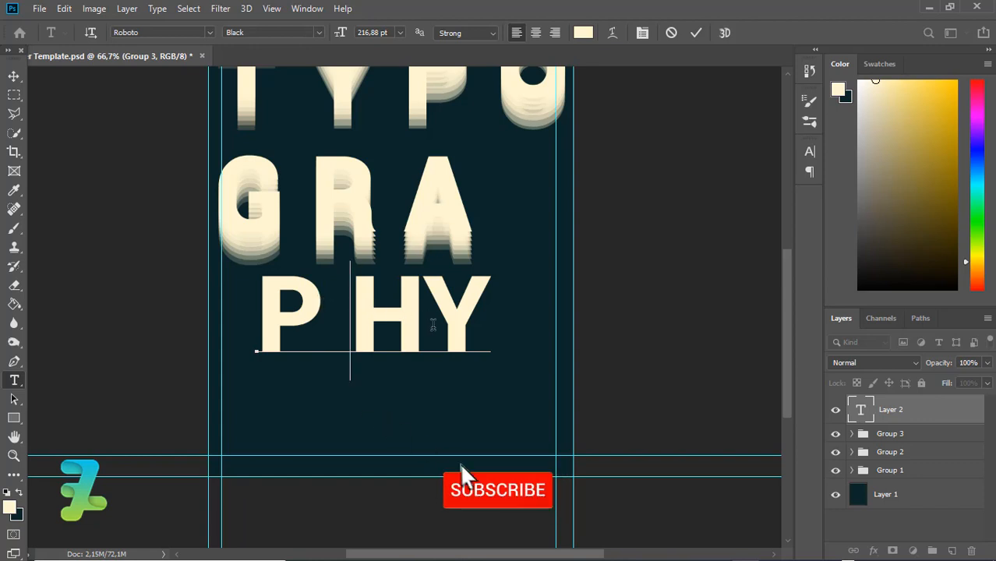
click(433, 324)
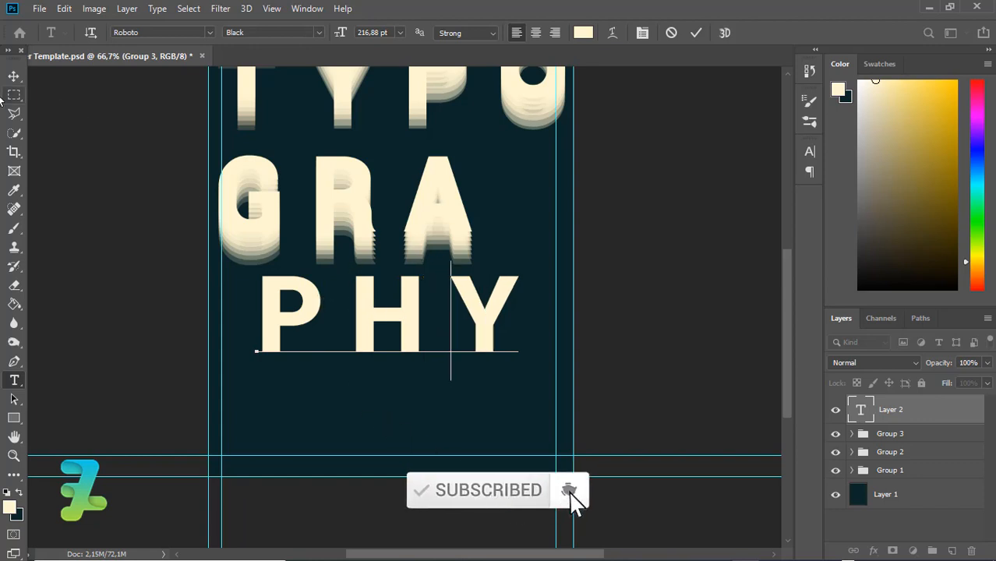
key(ctrl+Return)
Step: Move the P H Y text directly below GRA, aligning its left edge with the inner left margin guide
key(v)
drag(411, 310, 366, 400)
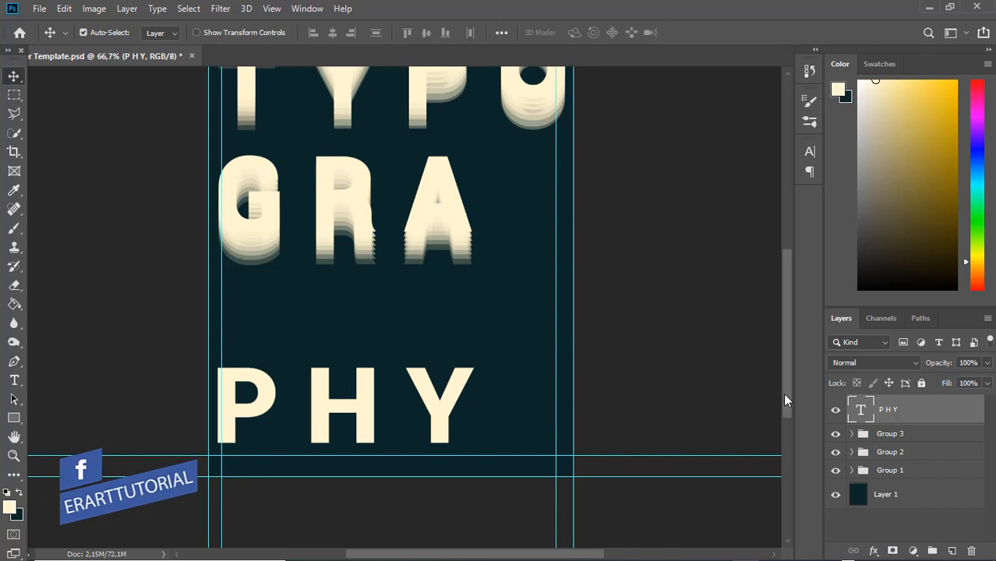
drag(785, 396, 784, 367)
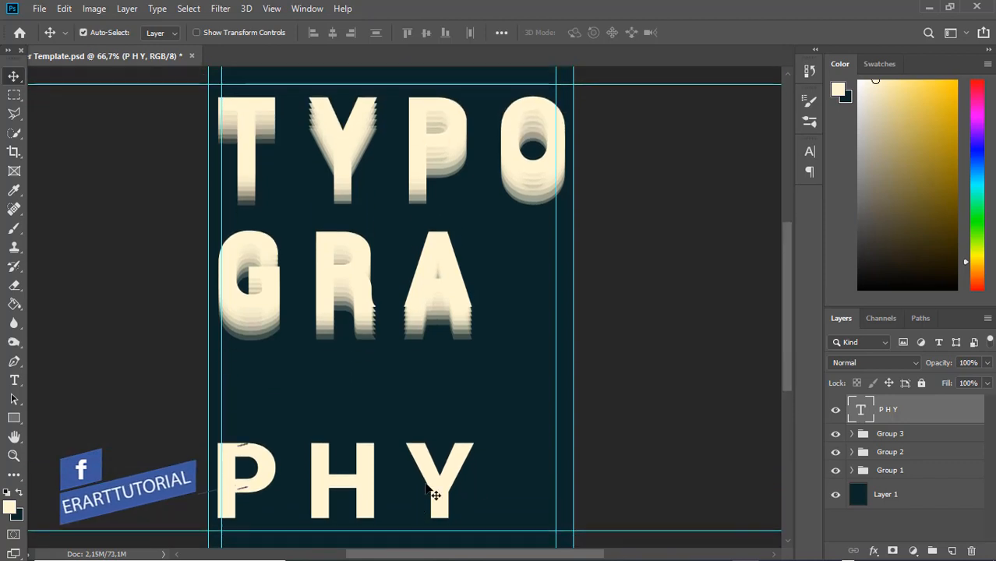
drag(435, 491, 440, 411)
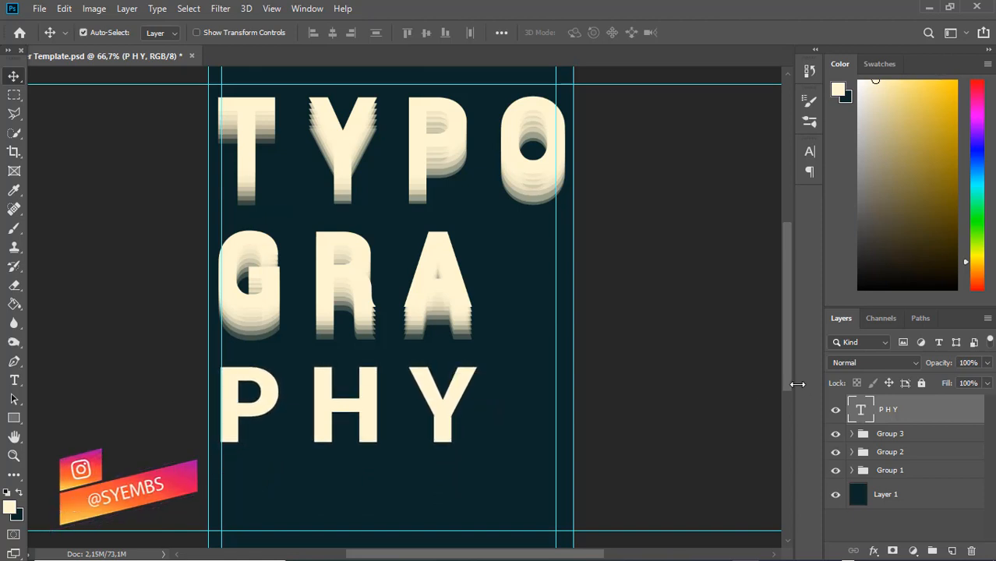
Step: Convert the P H Y text layer to a Smart Object
right_click(976, 410)
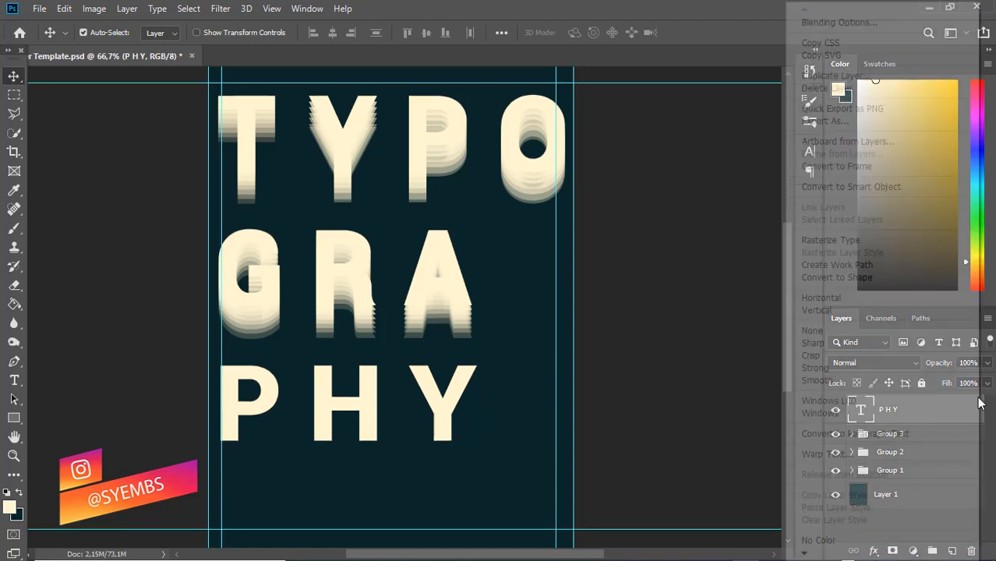
click(977, 419)
right_click(962, 414)
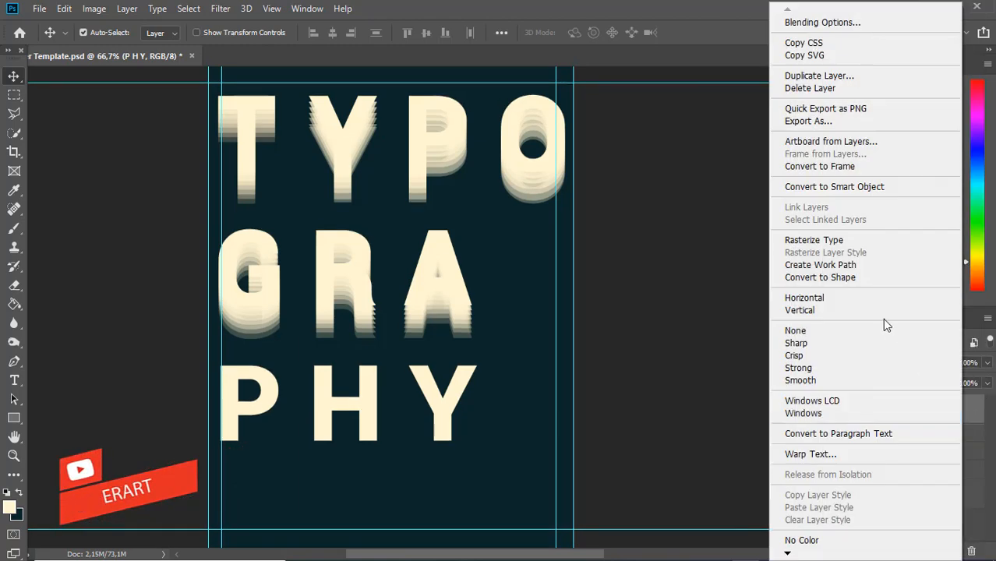
click(843, 186)
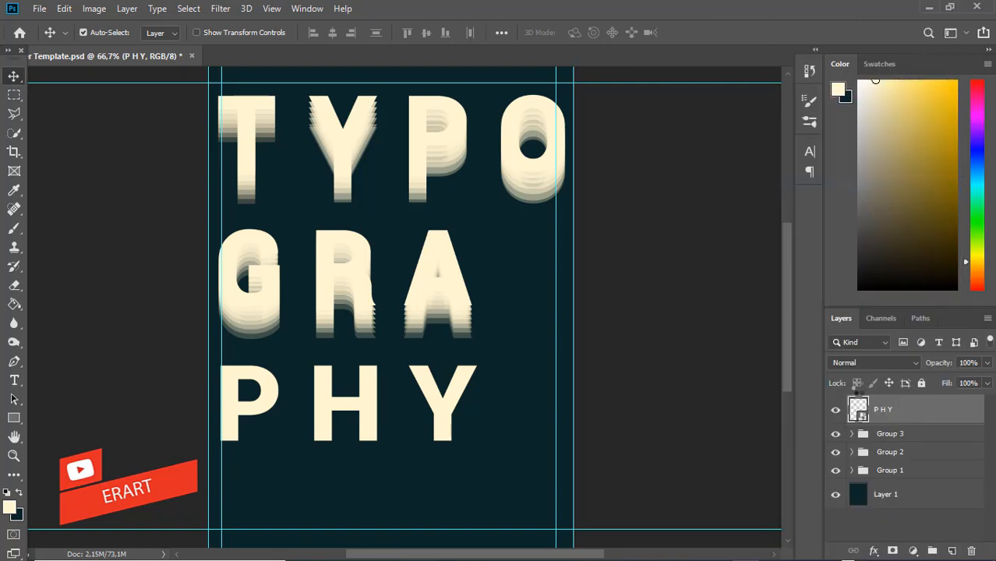
Step: Duplicate the P H Y Smart Object seven times, up to P H Y copy 7
key(ctrl+j)
key(ctrl+j)
key(ctrl+j)
key(ctrl+j)
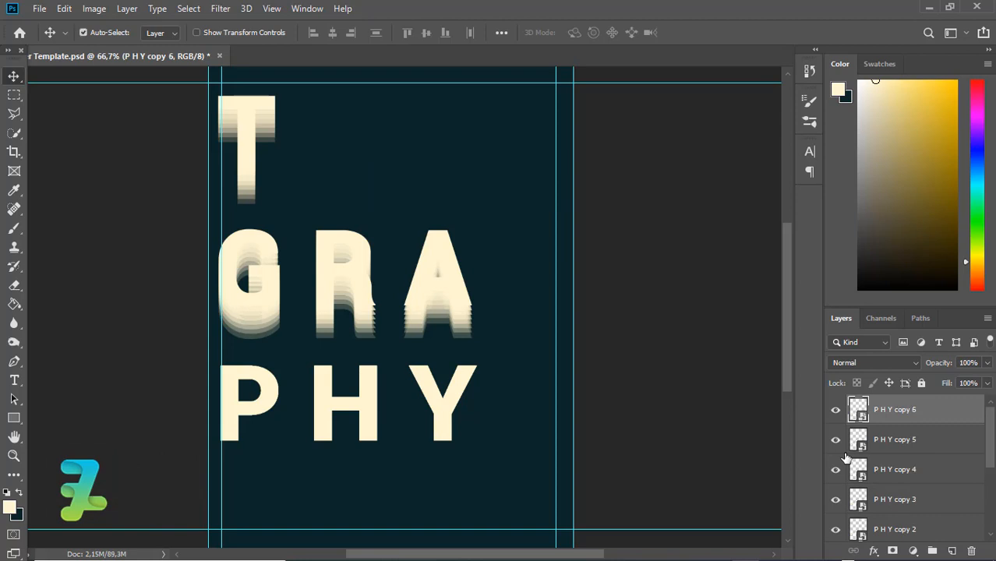
scroll(991, 458, down, 5)
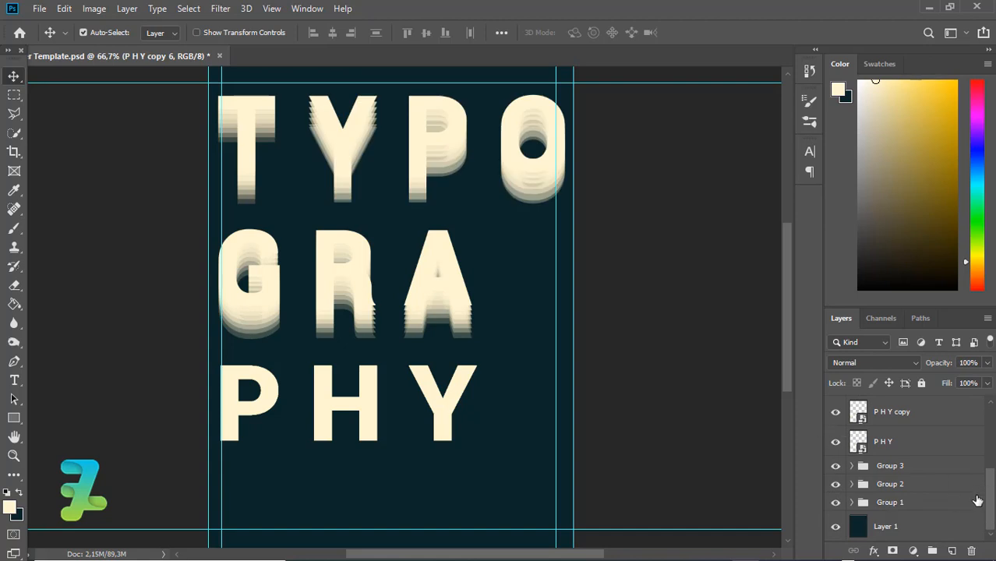
drag(993, 507, 992, 409)
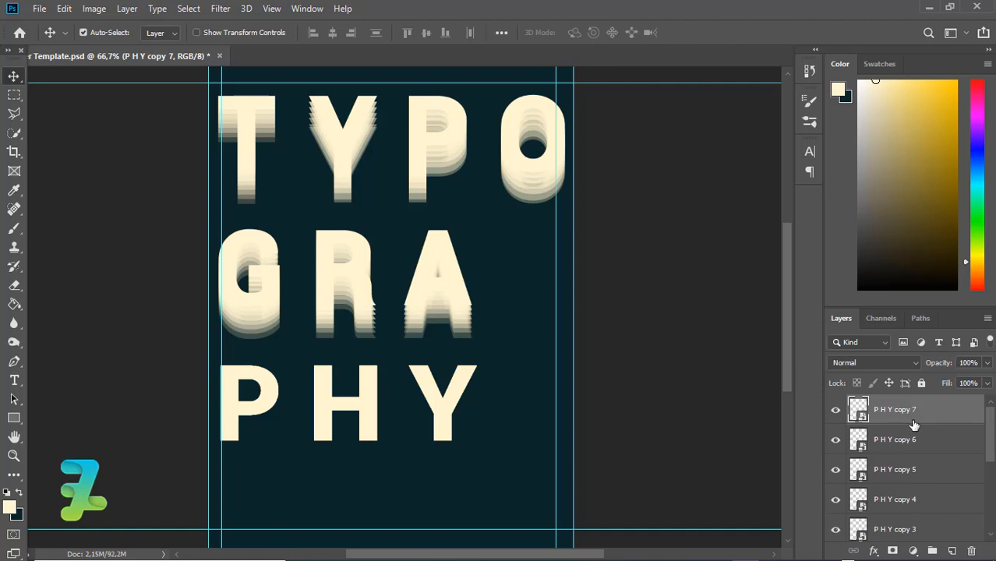
Step: Set P H Y copy 7 to 80% opacity and shift it slightly straight down from the original letters
click(988, 368)
drag(983, 380, 970, 381)
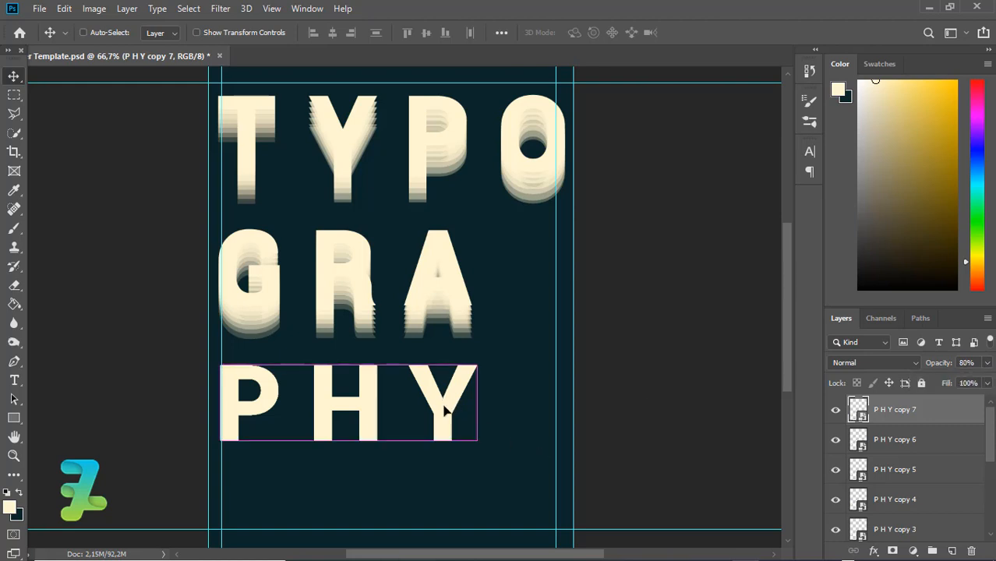
mouse_move(444, 400)
mouse_down()
mouse_move(444, 415)
mouse_move(444, 403)
mouse_up()
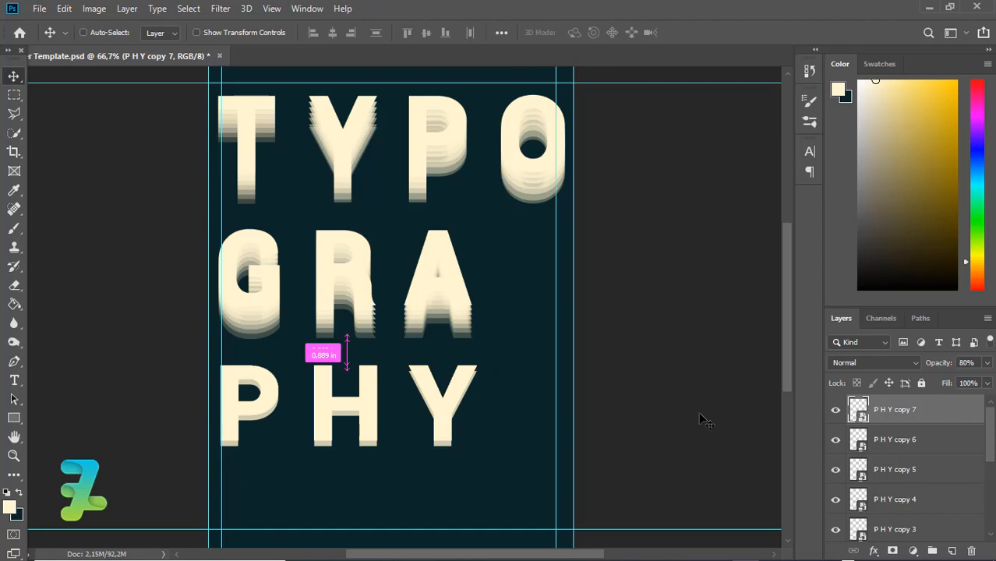
Step: Lower P H Y copy 6 to 70% opacity and move it straight down, just past copy 7
key(ctrl+plus)
drag(790, 309, 790, 351)
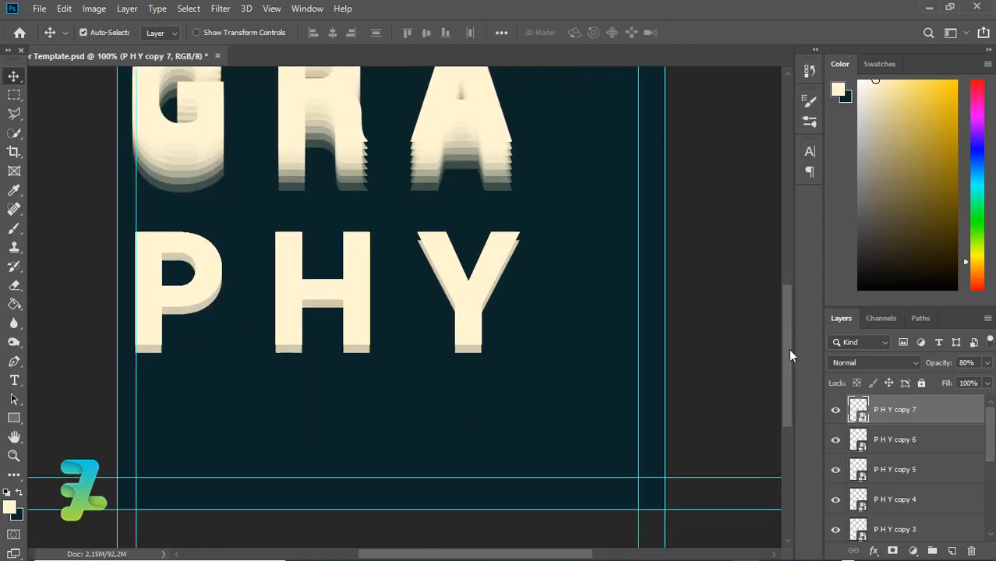
click(857, 443)
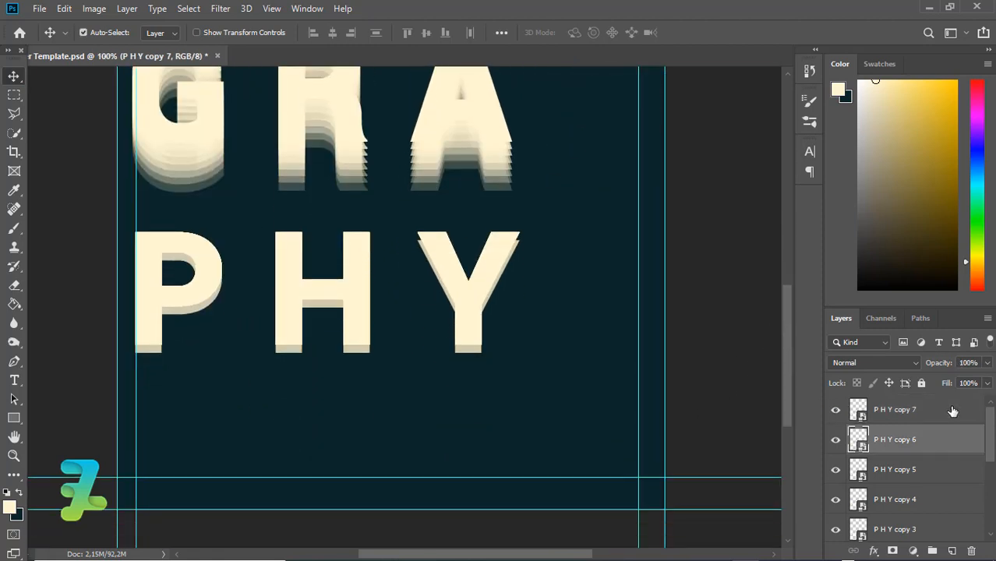
click(987, 363)
drag(965, 382, 965, 382)
mouse_move(467, 303)
mouse_down()
mouse_move(469, 327)
mouse_move(467, 318)
mouse_up()
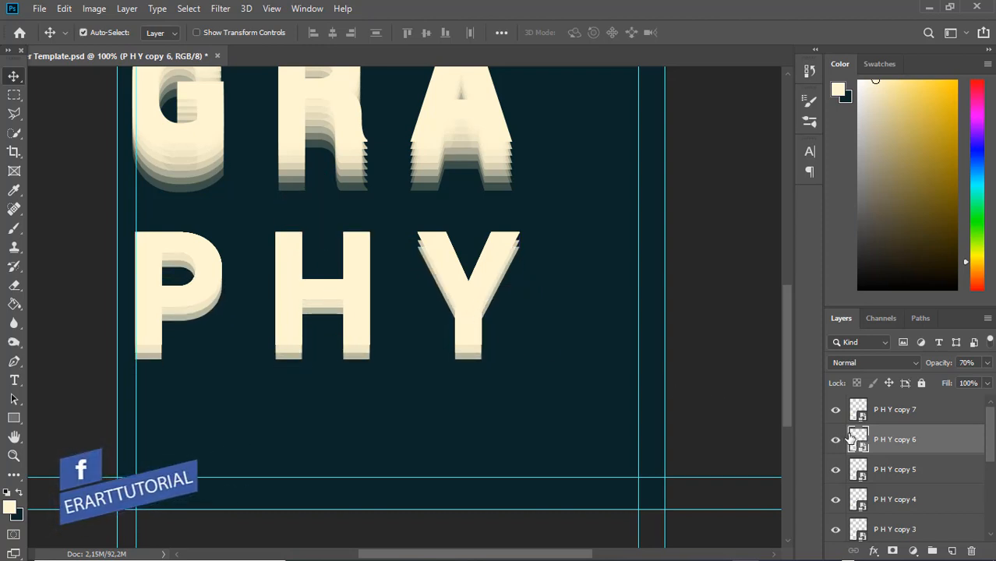
Step: Lower P H Y copy 5 to 60% opacity and move it straight down about 0.4 in, just past copy 6
click(854, 469)
click(986, 362)
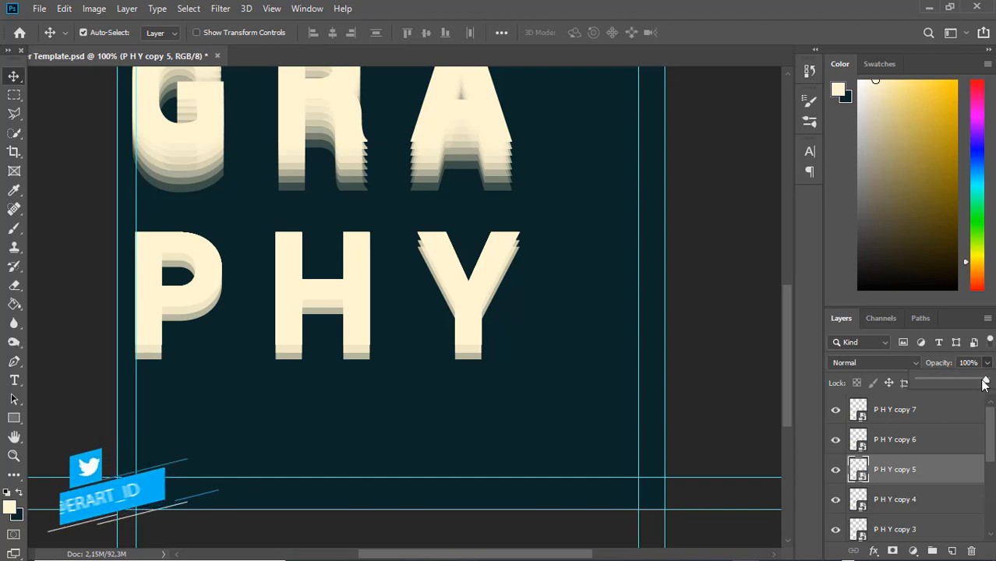
drag(966, 382, 959, 382)
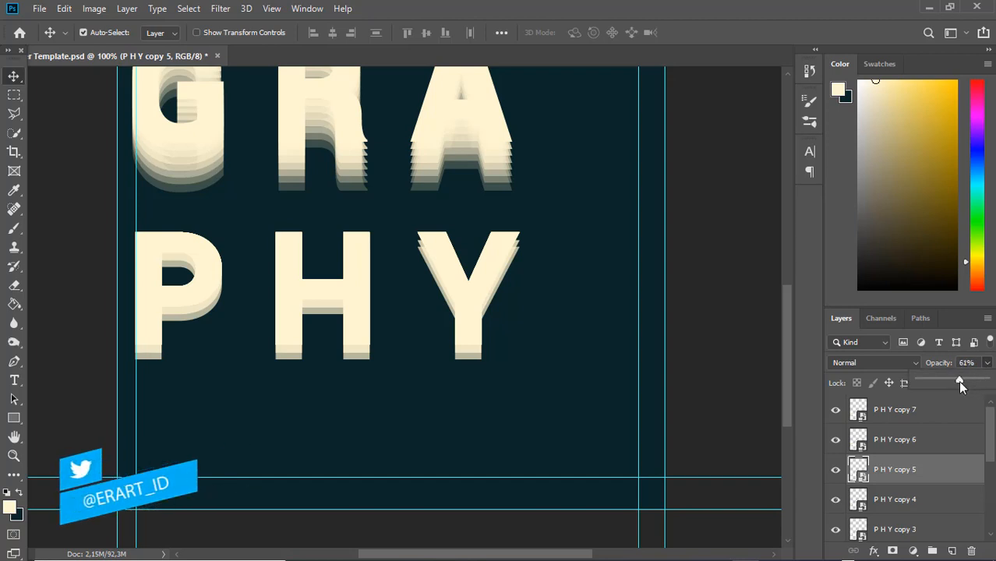
drag(461, 327, 466, 352)
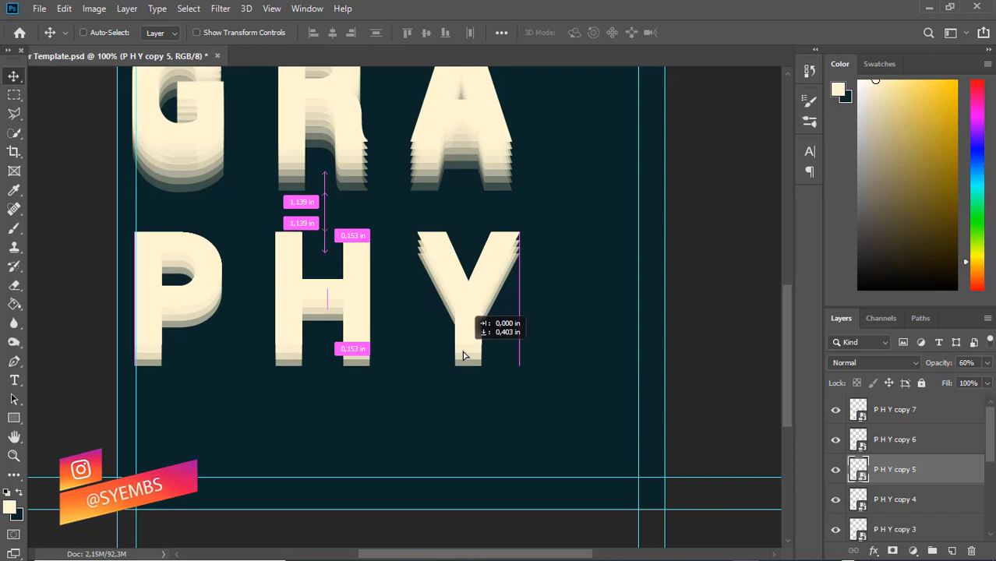
Step: Lower P H Y copy 4 to 50% opacity and move it straight down, just past copy 5
click(923, 502)
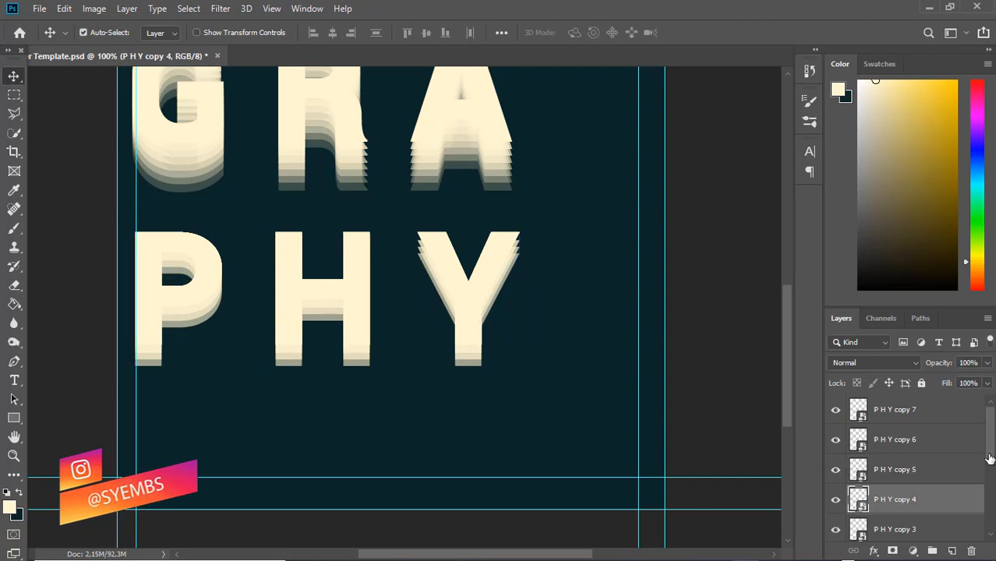
scroll(923, 483, down, 3)
drag(986, 366, 952, 381)
drag(468, 331, 469, 367)
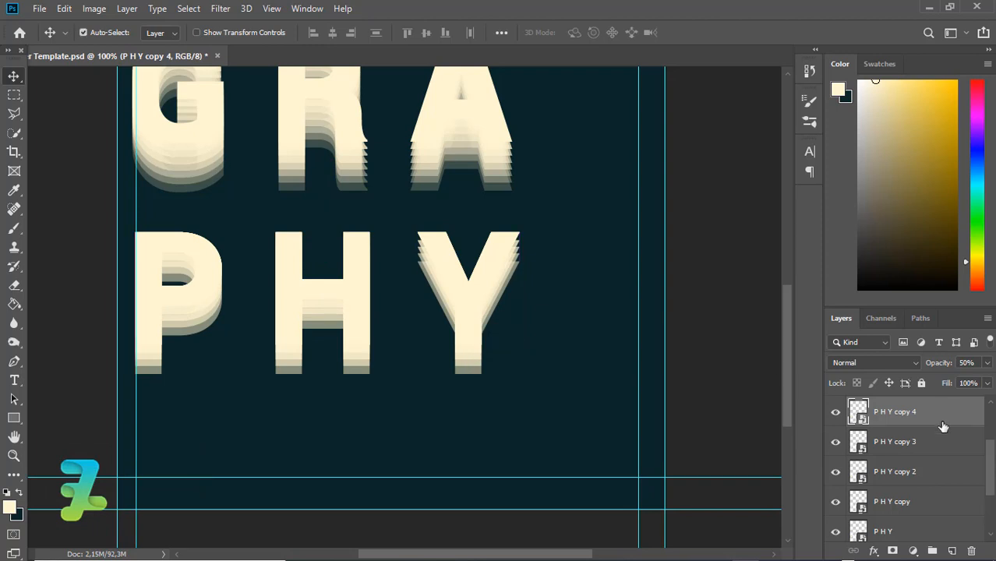
Step: Lower P H Y copy 3 to 40% opacity and move it straight down, just past copy 4
click(939, 443)
click(986, 363)
drag(952, 381, 944, 378)
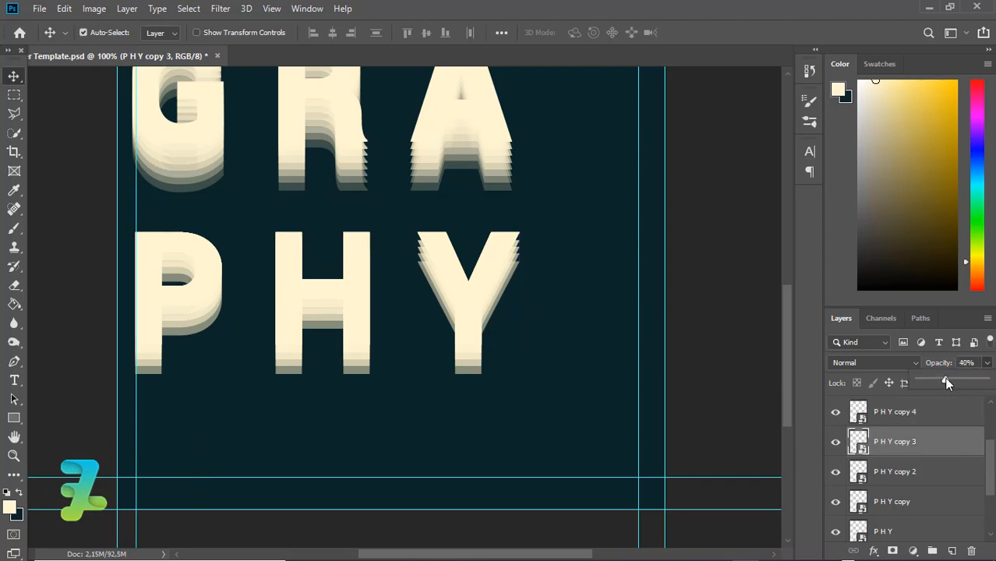
drag(460, 352, 462, 364)
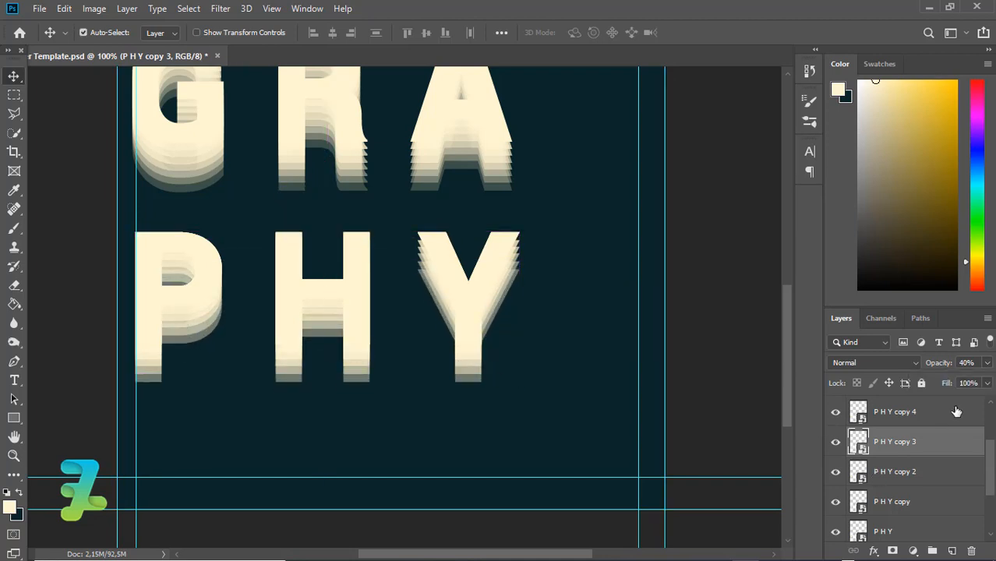
Step: Lower P H Y copy 2 to 30% opacity and move it straight down, just past copy 3
key(alt+bracketleft)
click(987, 362)
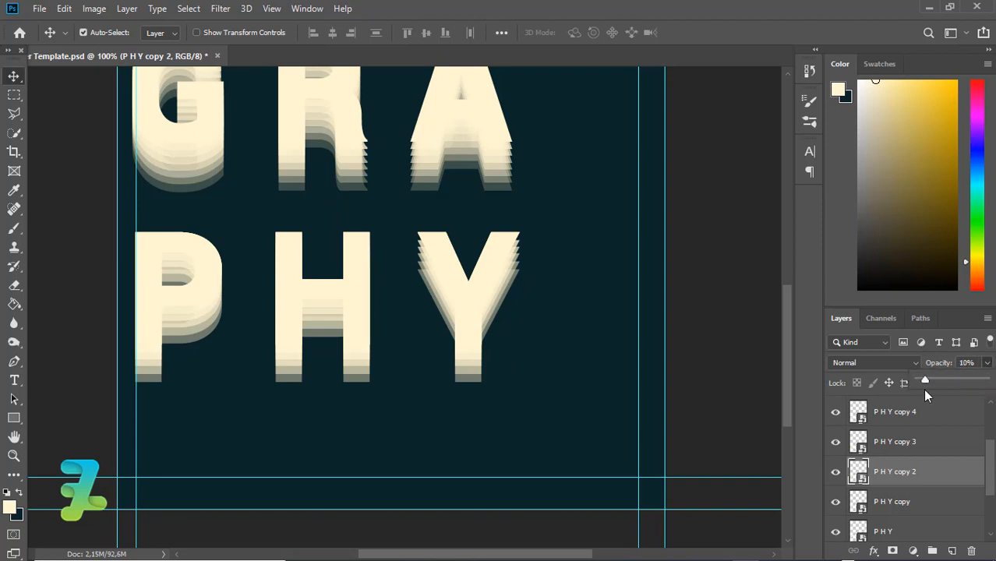
drag(469, 349, 471, 393)
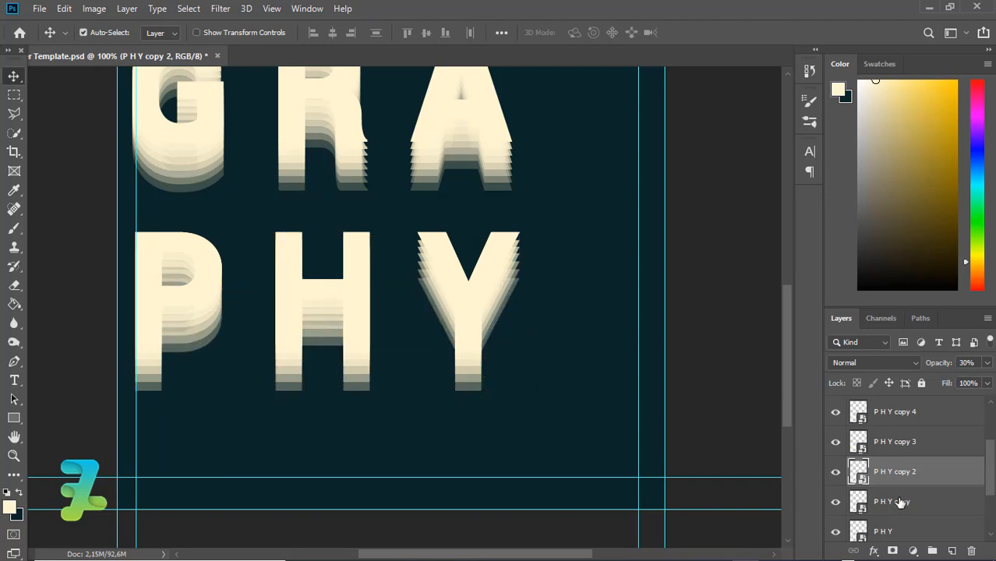
Step: Lower the first P H Y copy to 20% opacity and place it just below copy 2, nudging it up slightly for even spacing
click(900, 502)
click(986, 362)
drag(984, 380, 976, 381)
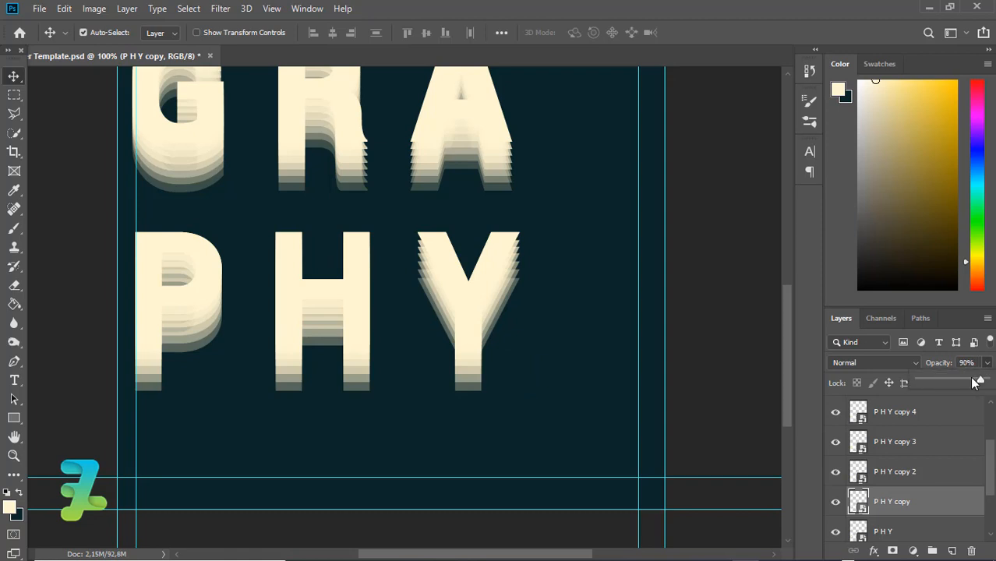
drag(916, 384, 930, 383)
drag(481, 326, 473, 375)
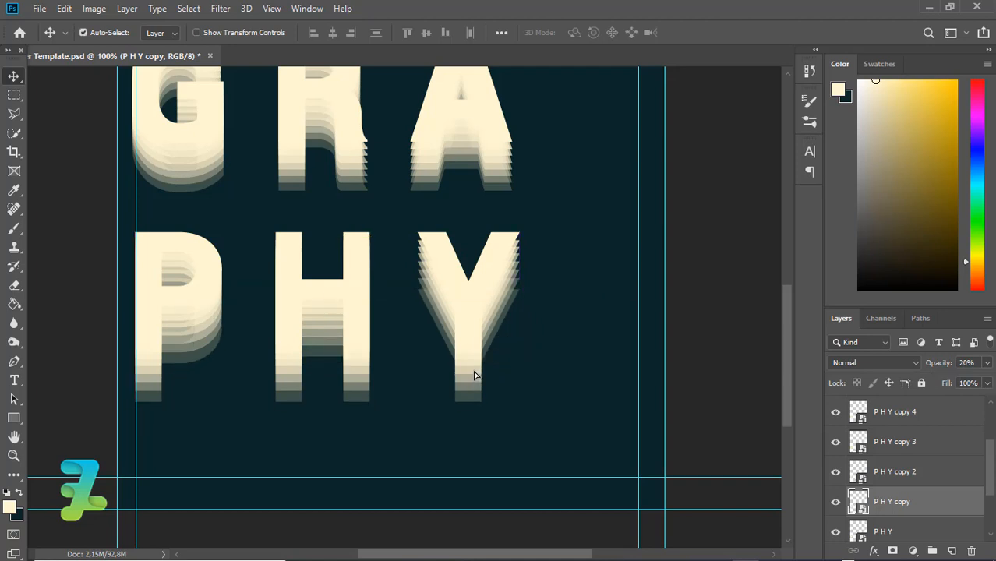
key(Up)
key(Up)
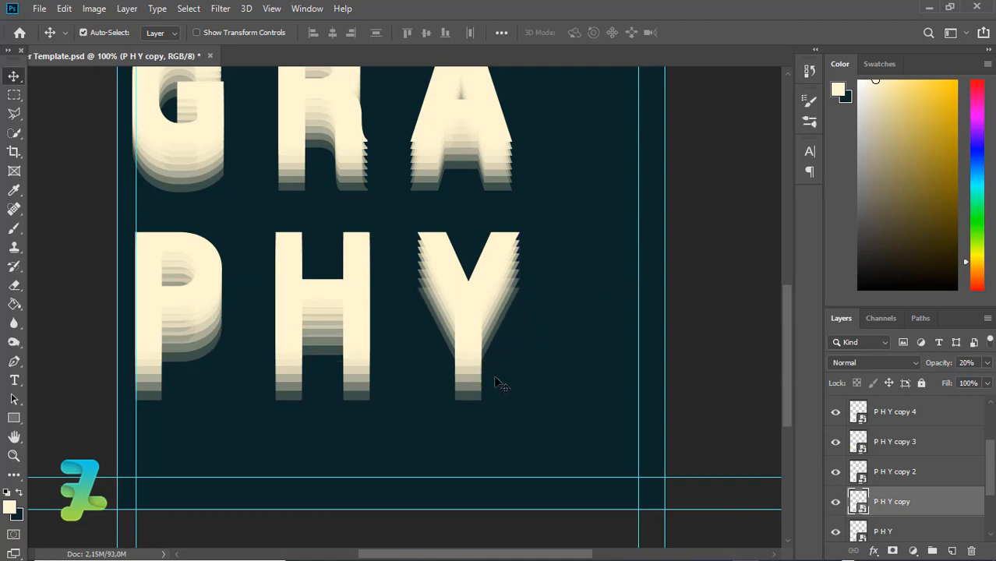
Step: Leave the original P H Y layer at 100% opacity and group it with all its copies up to copy 7
scroll(949, 466, down, 3)
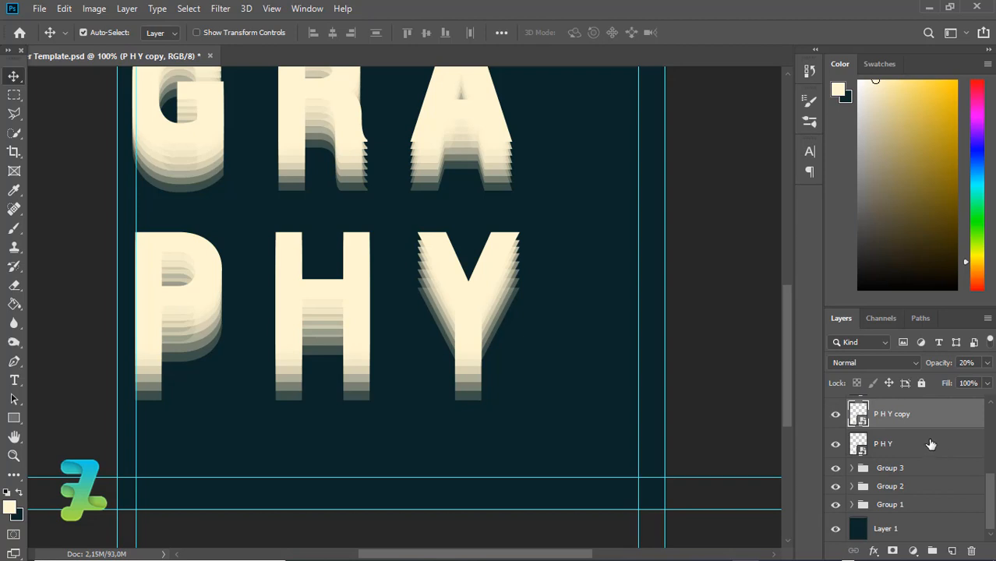
click(930, 443)
click(987, 363)
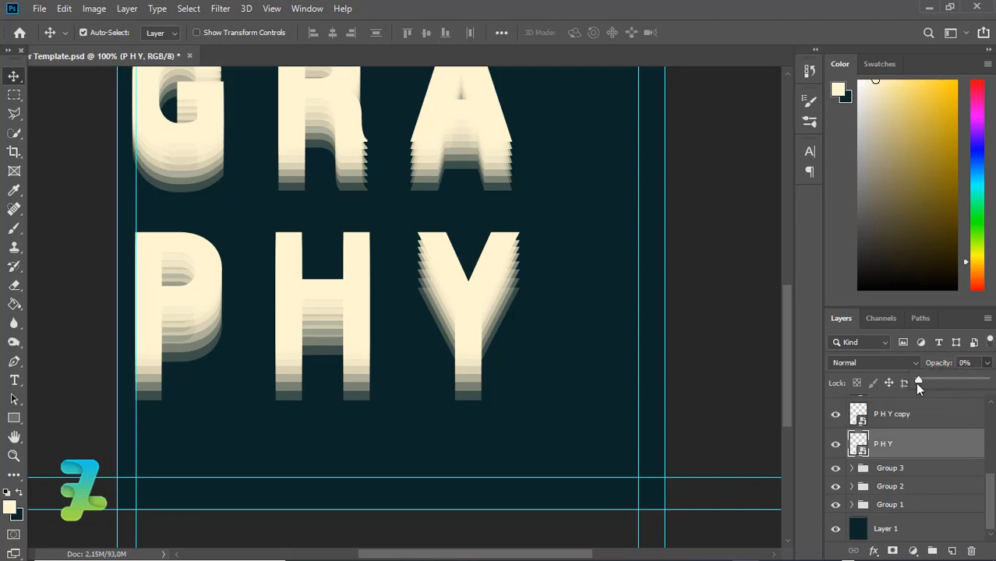
drag(917, 381, 985, 382)
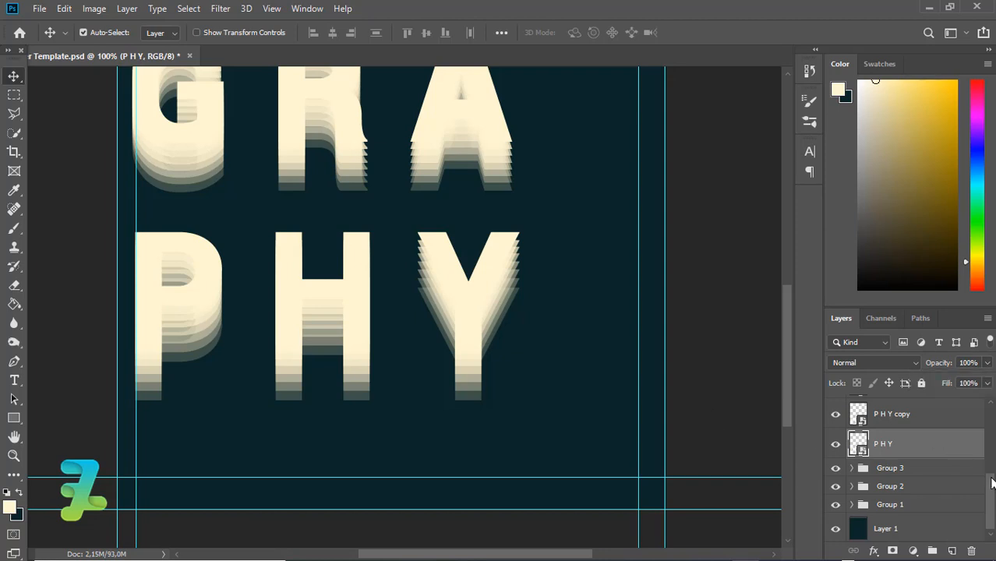
drag(989, 486, 985, 383)
shift+click(954, 405)
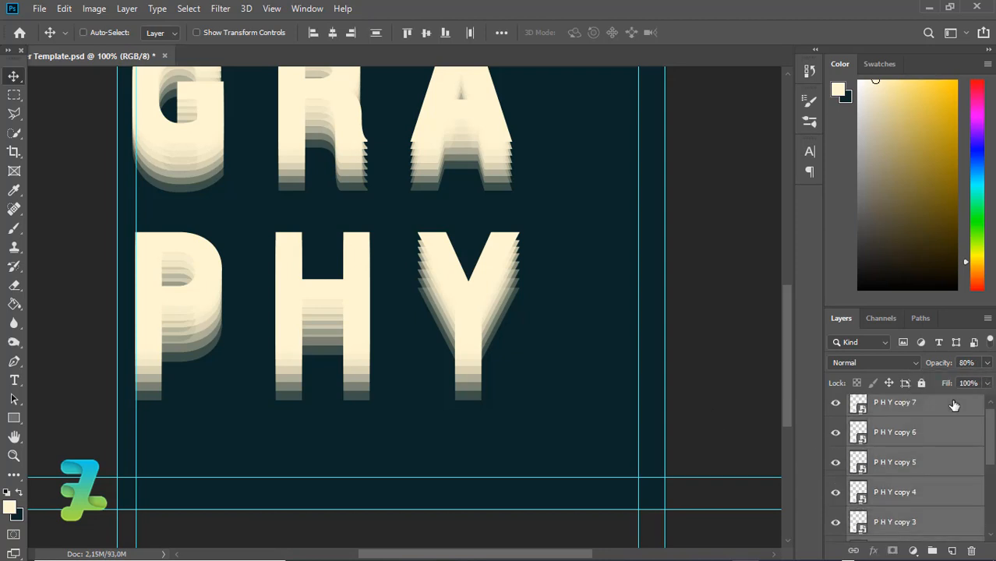
key(ctrl+g)
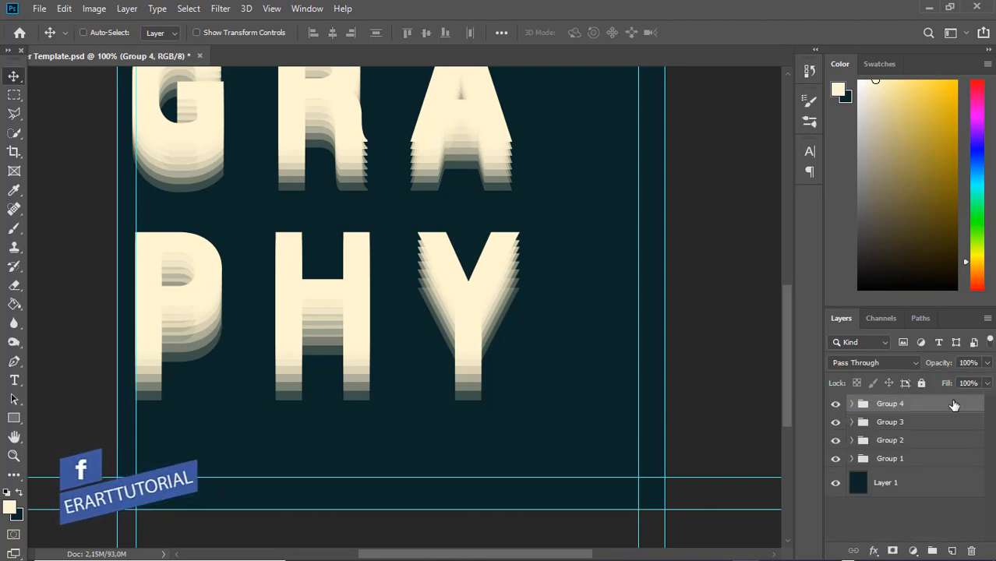
Step: Combine Group 1 to Group 4 into one group and centre it horizontally and vertically on the whole canvas
key(ctrl+minus)
key(ctrl+minus)
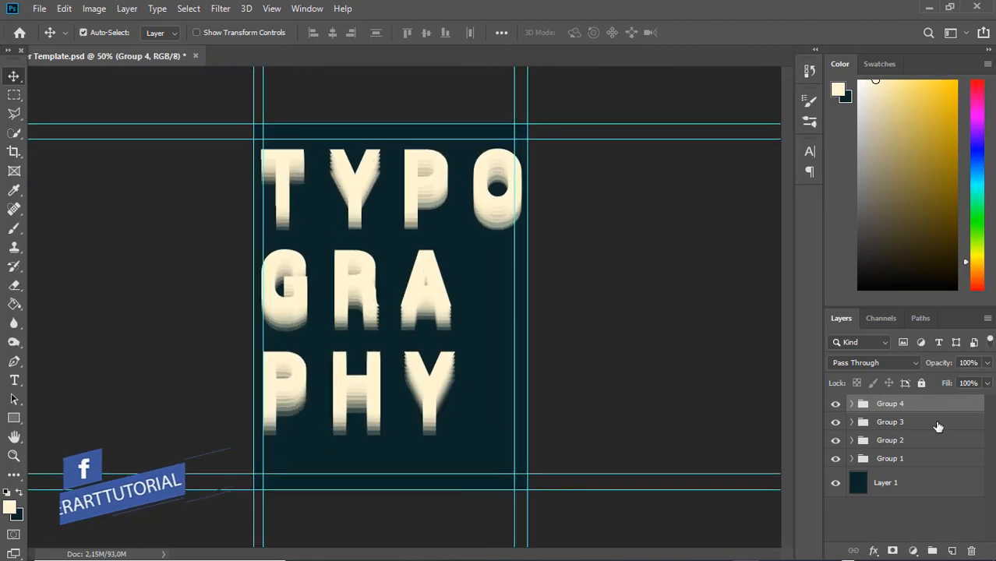
shift+click(930, 460)
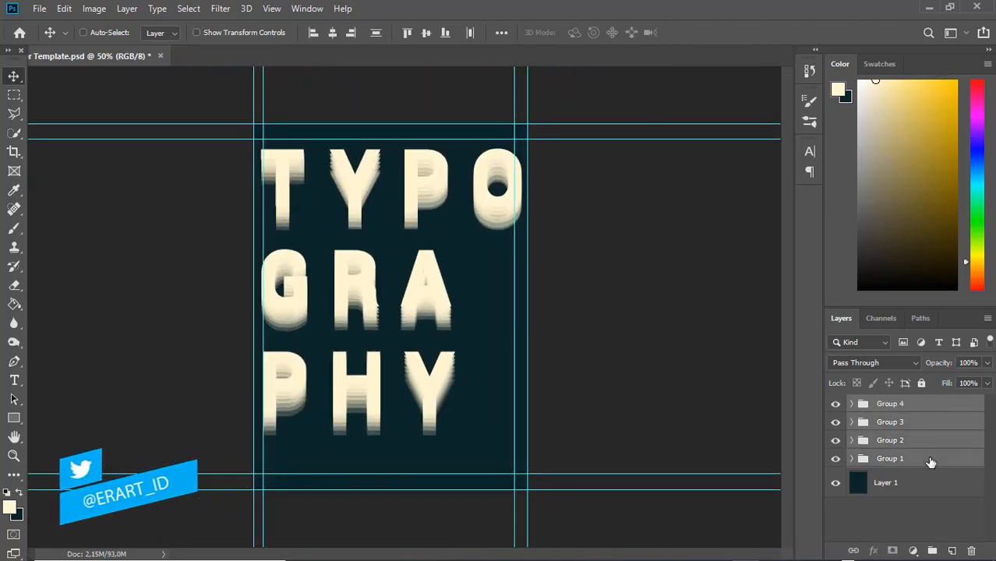
key(ctrl+g)
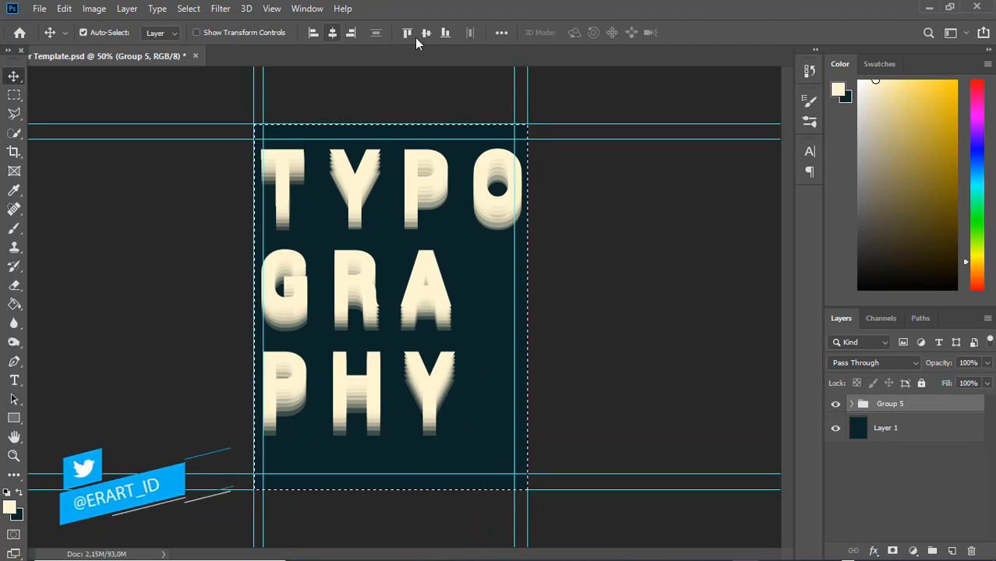
click(425, 33)
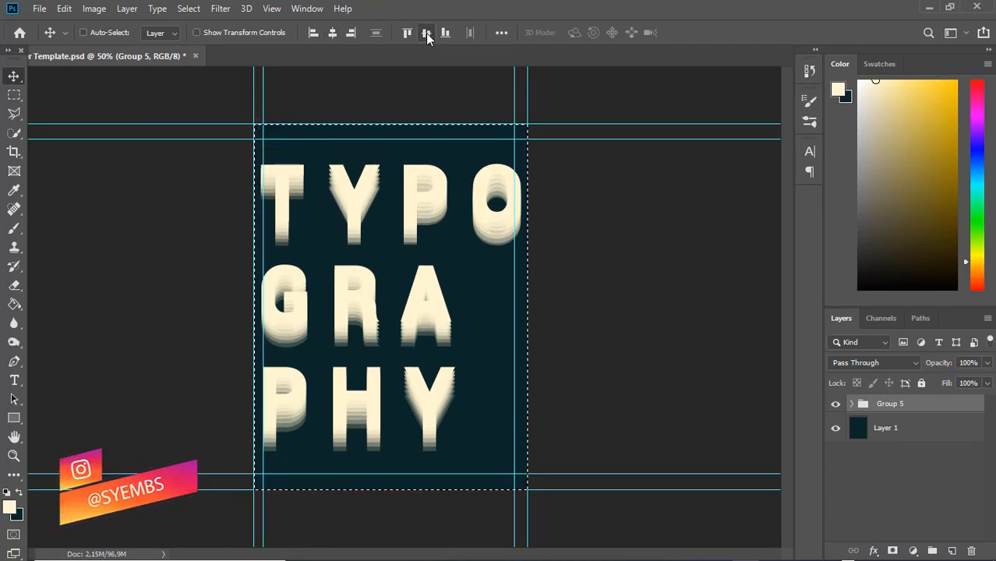
key(ctrl+d)
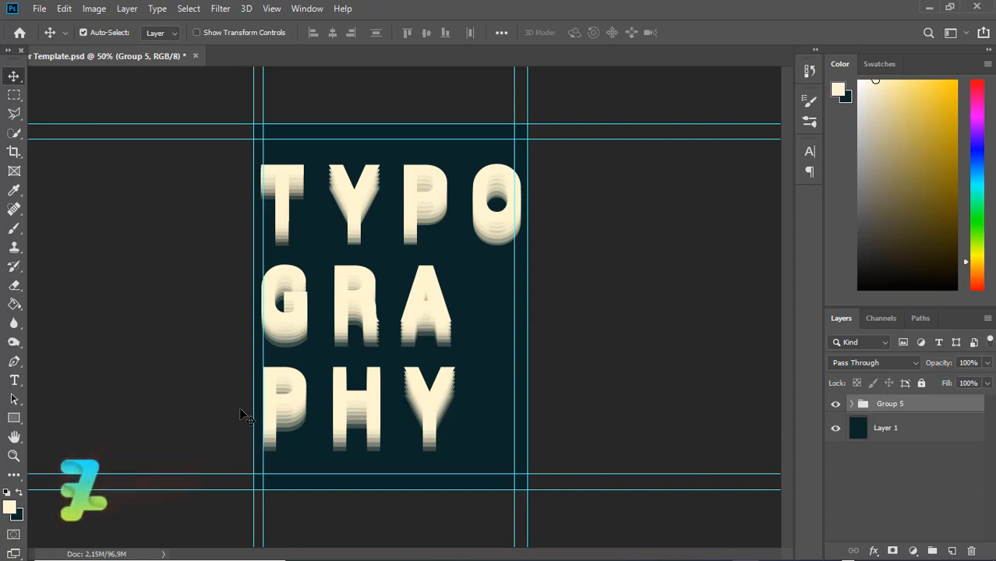
Step: Add a 14 pt cream two-line text reading TYPOGRAPHY POSTER in the empty space beside the A of GRA
key(ctrl+plus)
key(ctrl+plus)
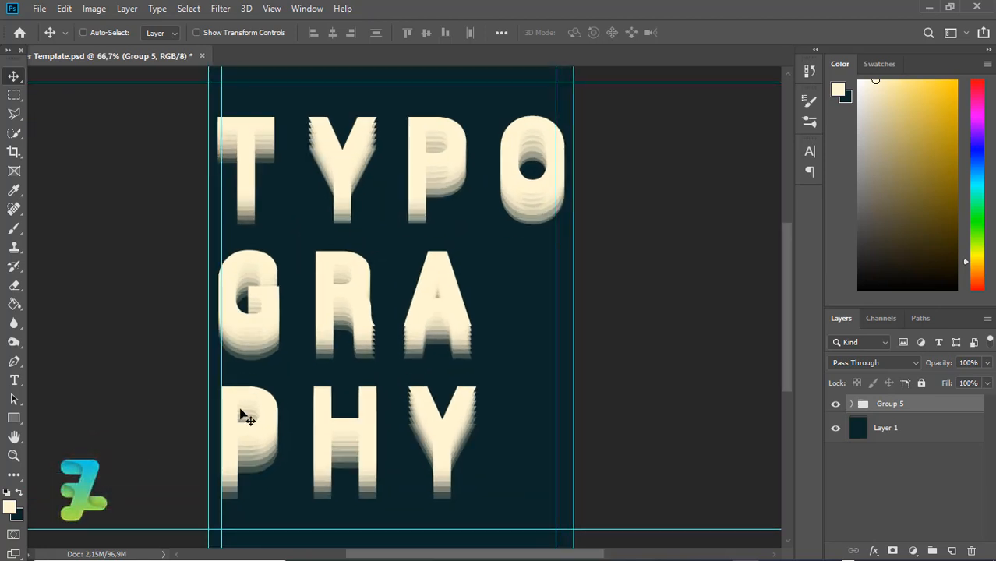
click(14, 380)
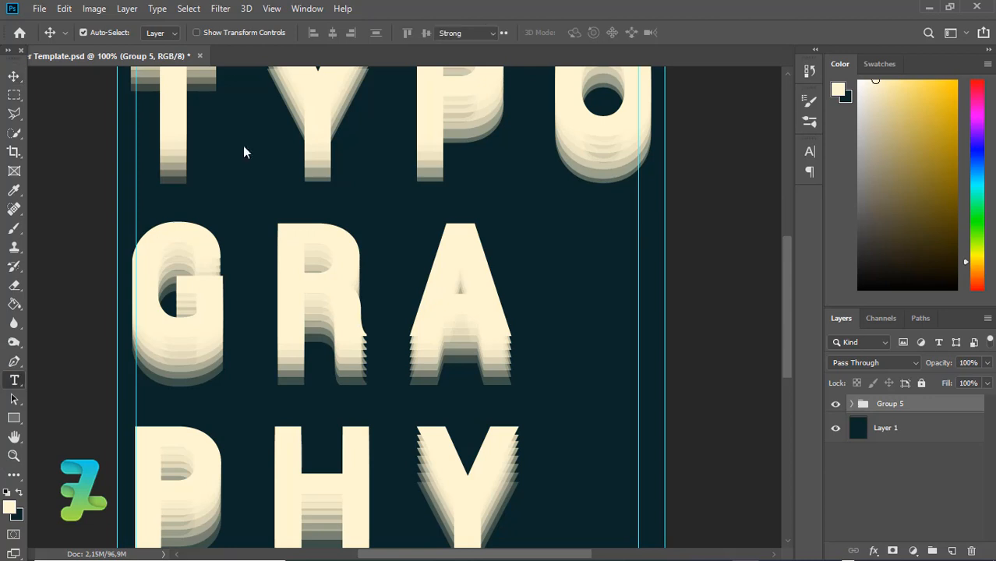
click(399, 33)
click(399, 33)
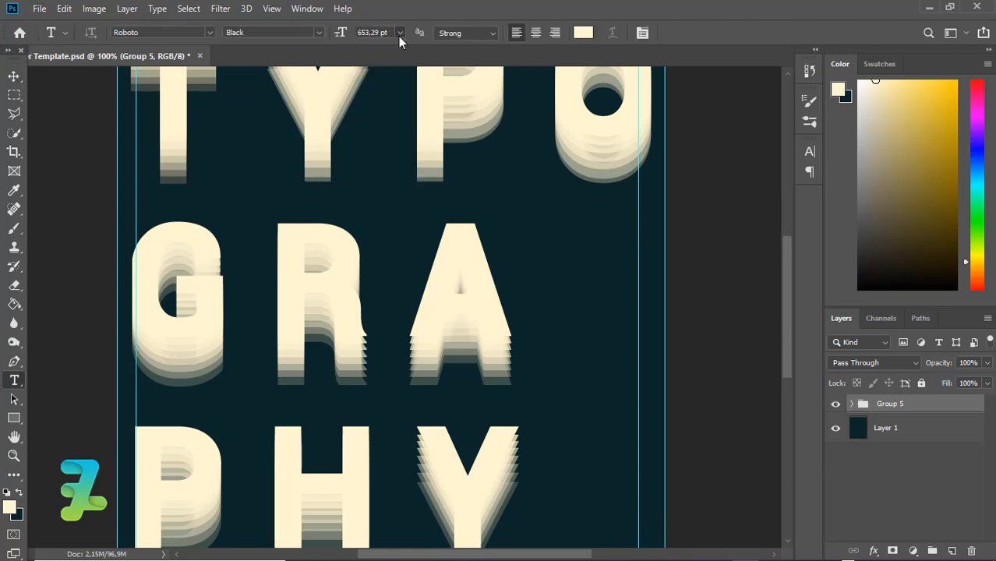
click(399, 32)
click(380, 131)
click(505, 437)
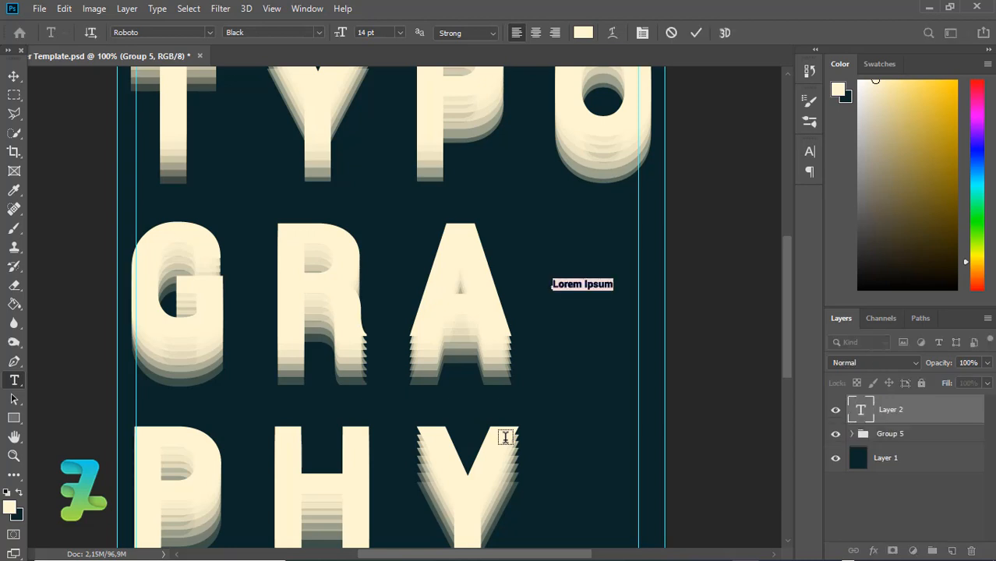
text(TYPOGRAPHY)
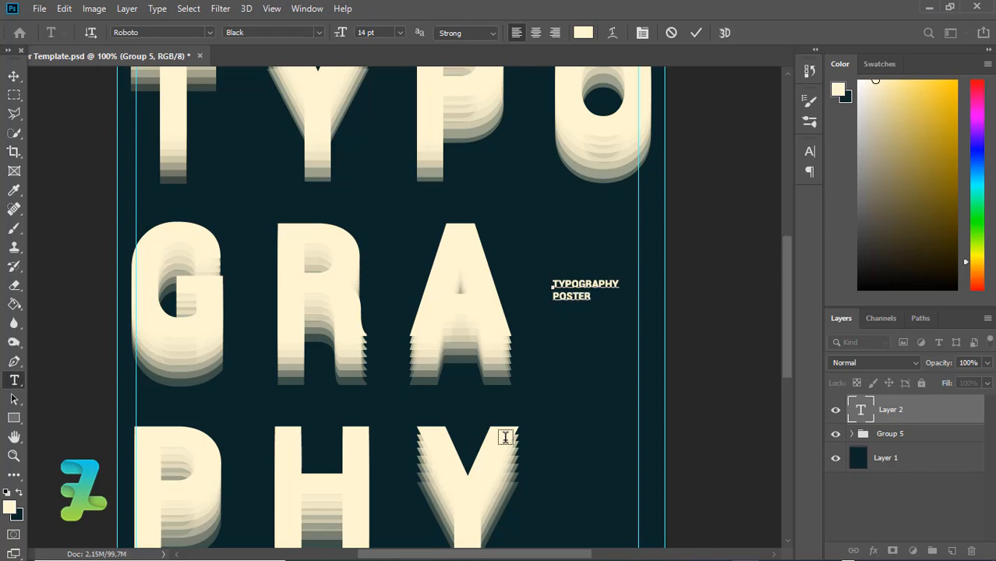
Step: Reduce the TYPOGRAPHY POSTER text to 12 pt and move it beside the A, level with the top of the GRA row
key(ctrl+a)
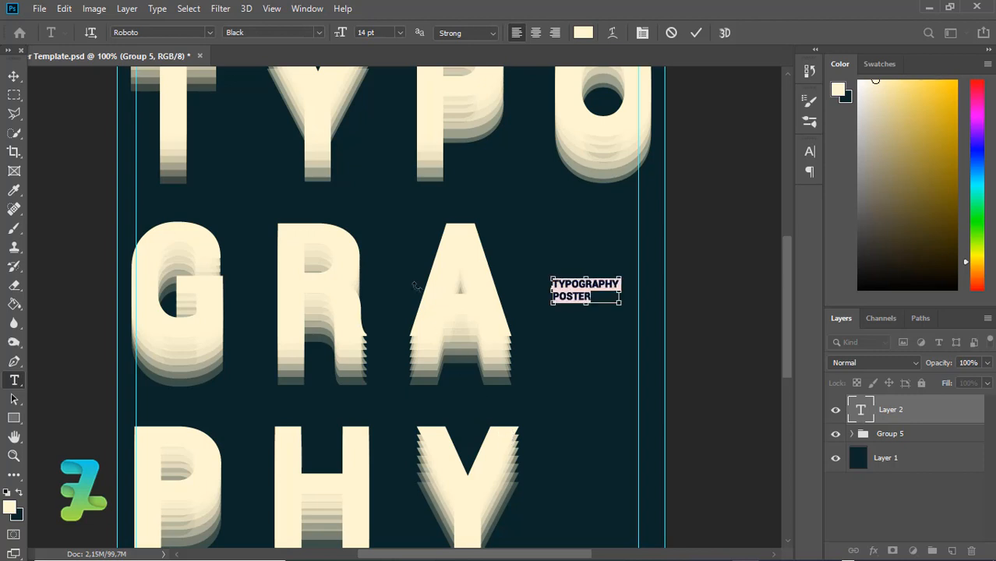
click(396, 35)
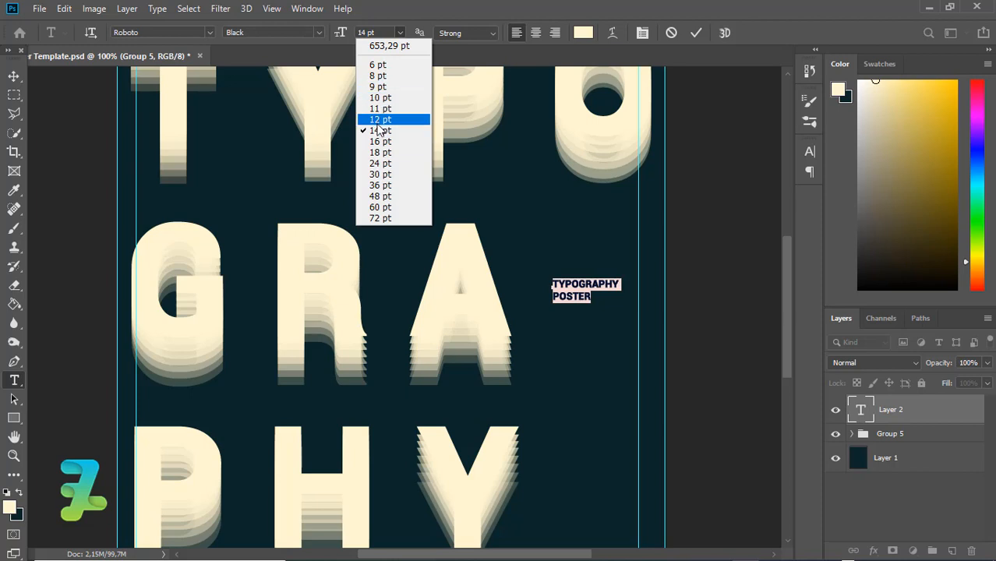
click(376, 121)
click(13, 75)
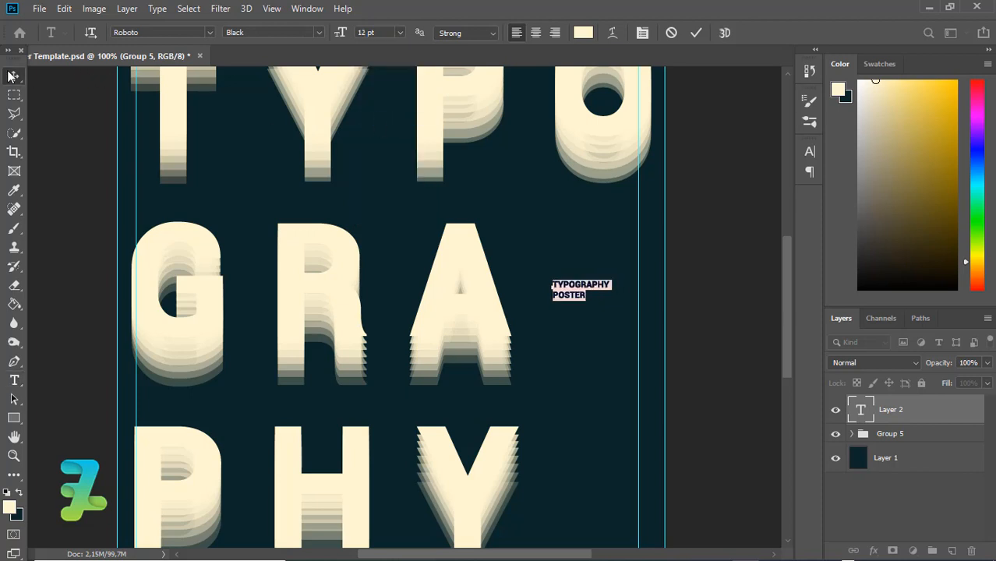
drag(582, 304, 553, 234)
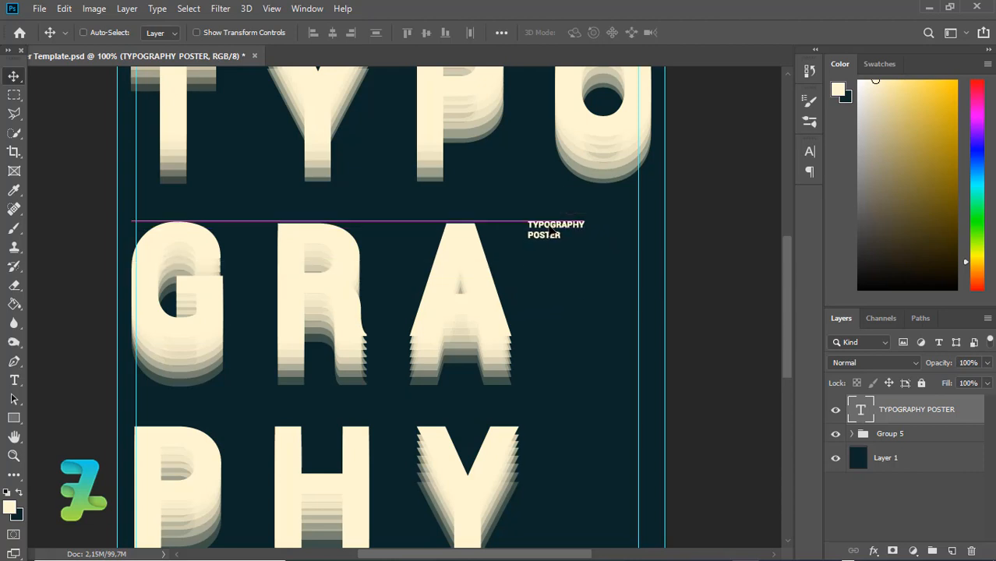
Step: Add a two-line text reading TUTORIAL POSTER and ER ART, and place it just below TYPOGRAPHY POSTER, aligned to its left edge
click(14, 380)
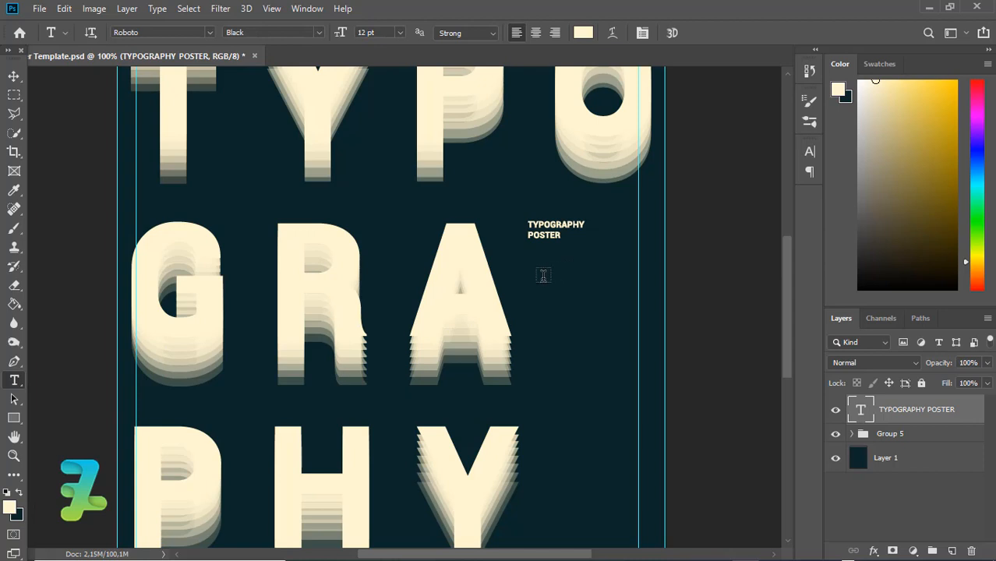
click(541, 300)
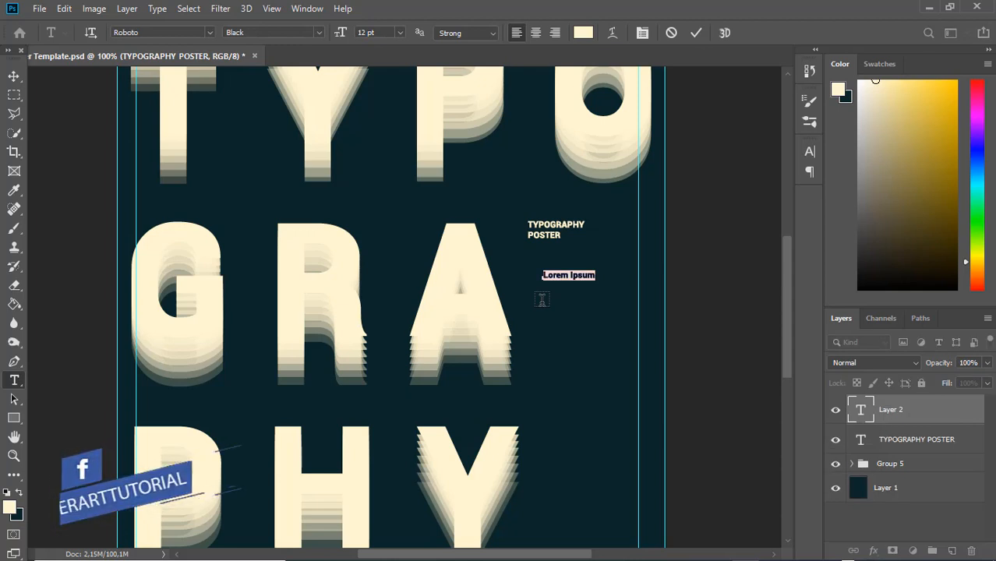
text(TUTORIA)
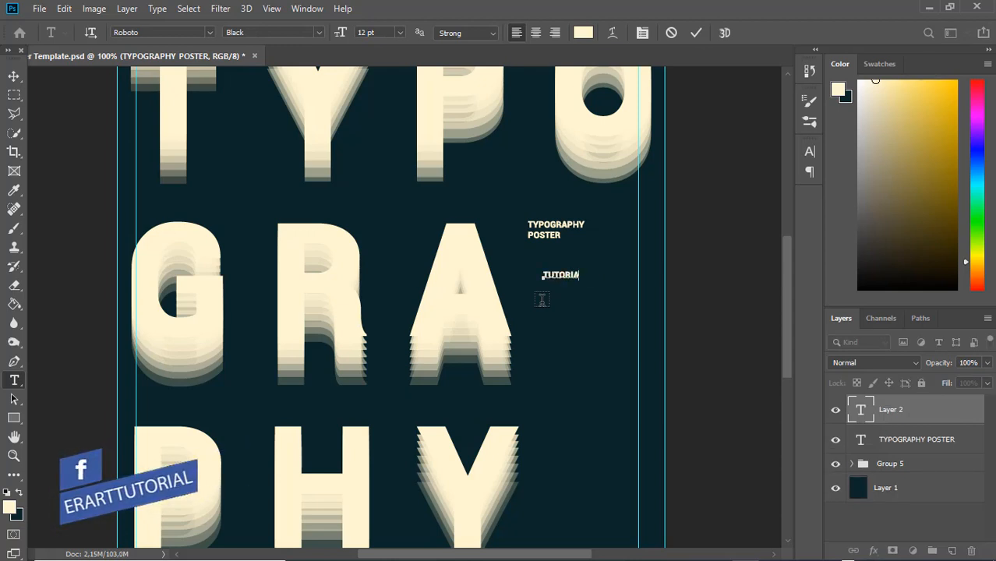
text(L POSTER )
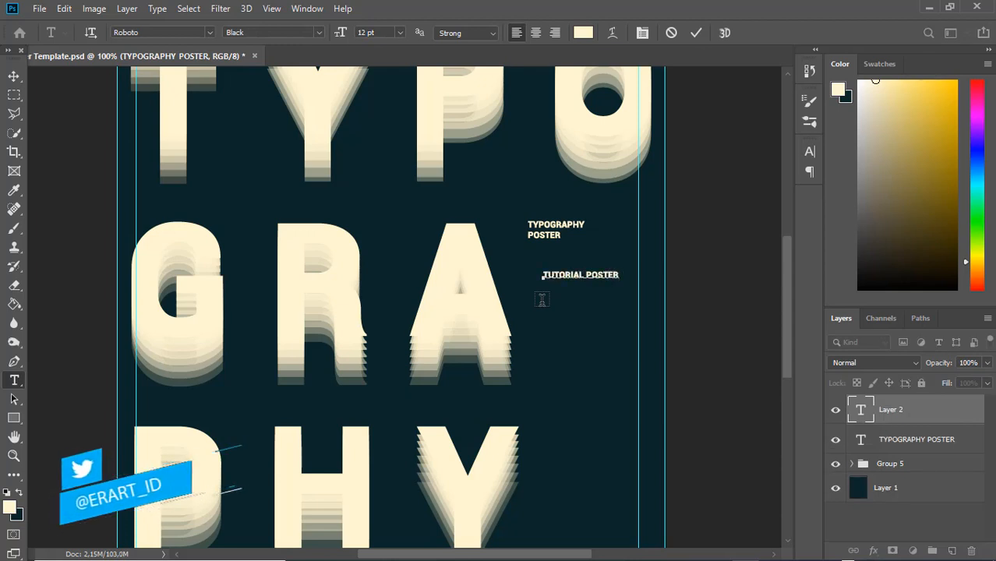
text(ER)
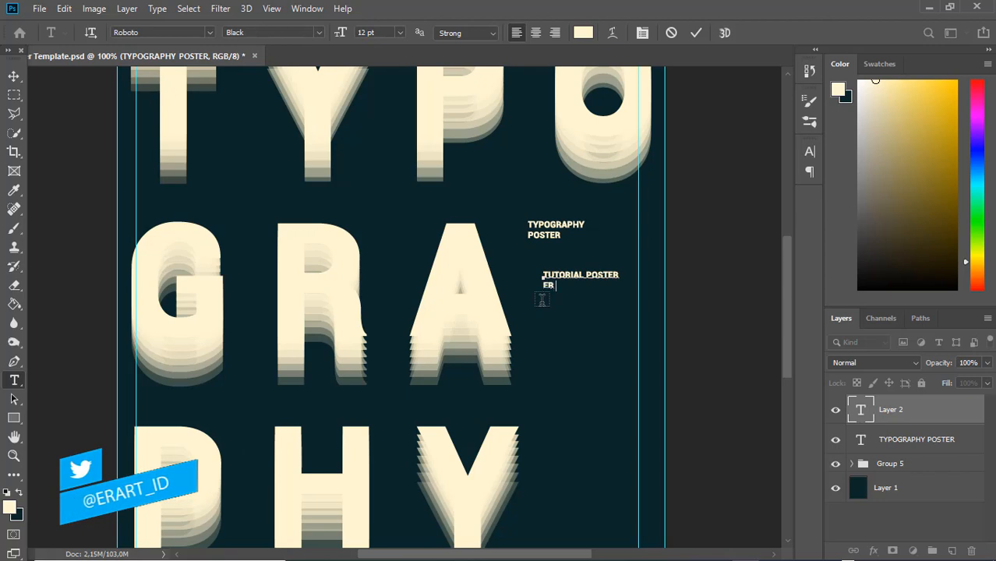
text( ART)
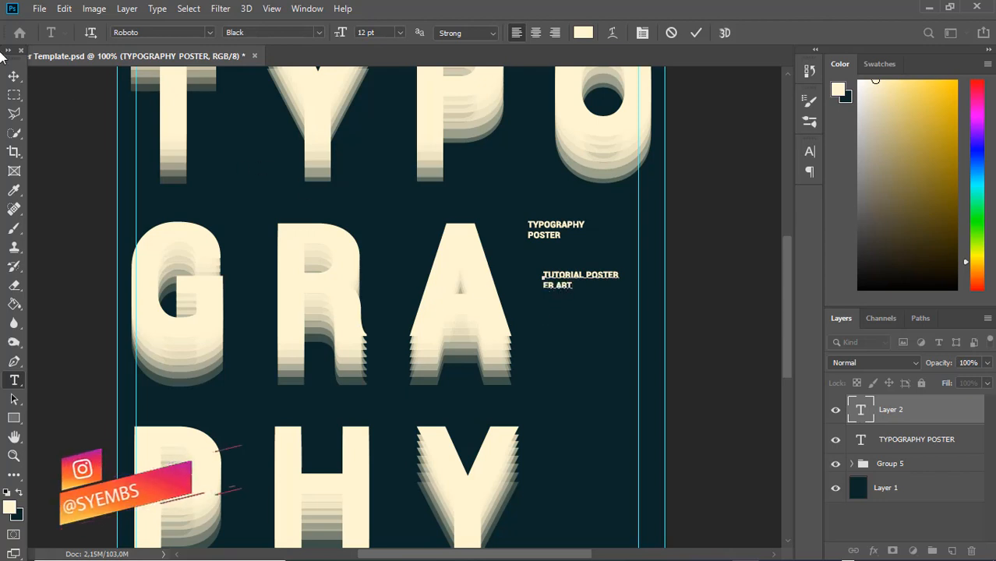
click(13, 76)
drag(556, 279, 547, 263)
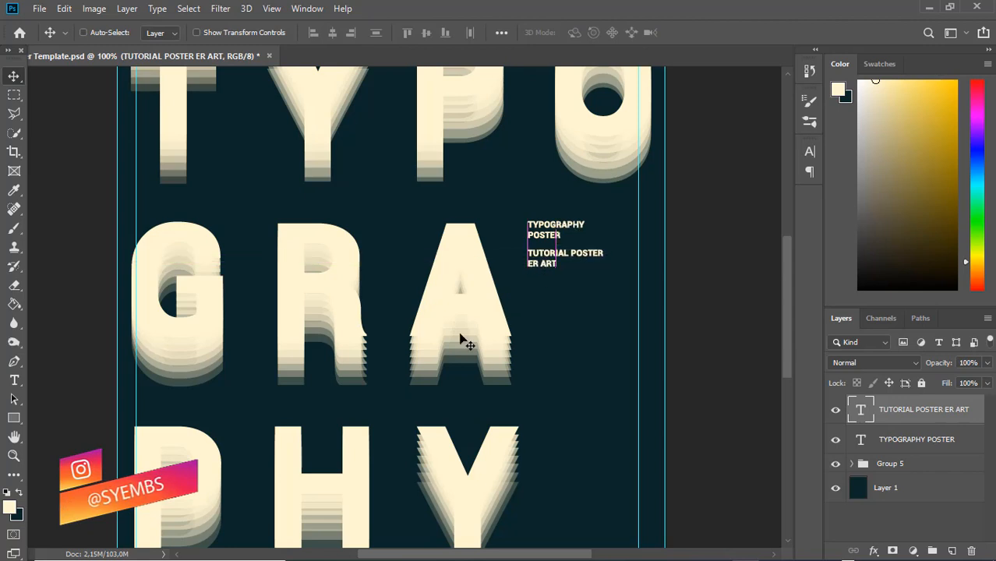
key(ctrl)
Step: Add a text reading DESIGN BY with the designer's full name on a second line, and left-align it below the ER ART text
click(14, 381)
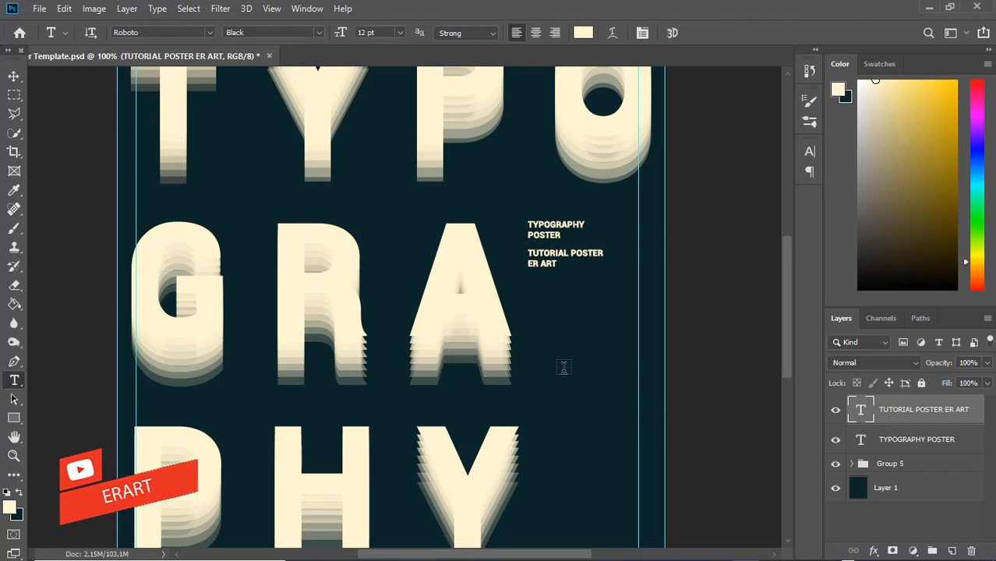
click(530, 311)
text(DESIGN BY)
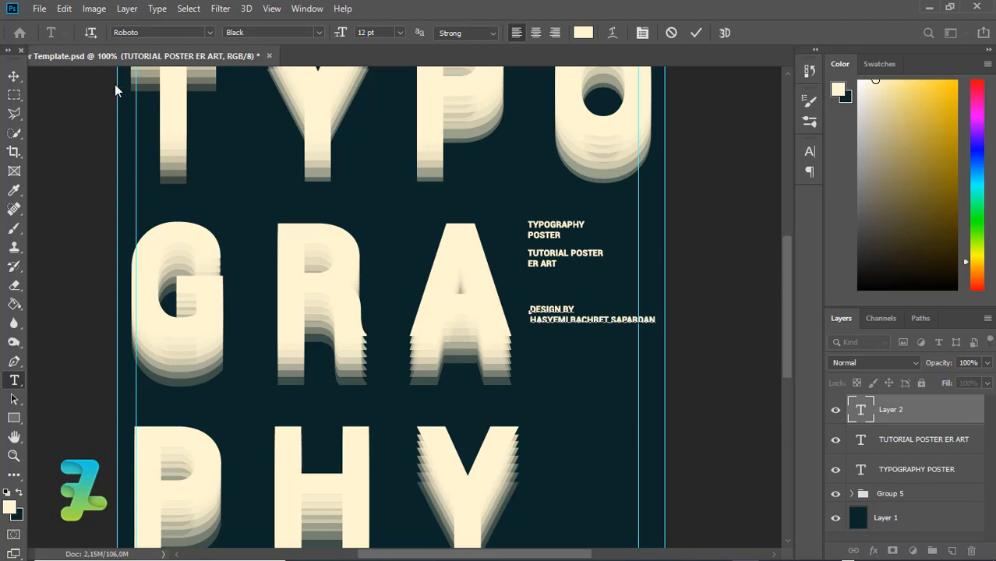
click(12, 76)
drag(543, 322, 537, 288)
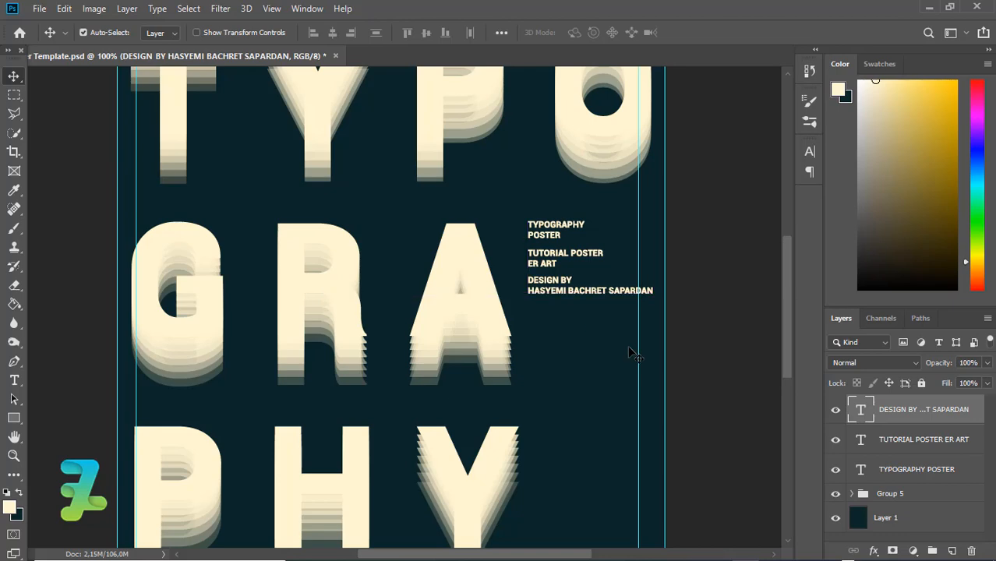
Step: Select the three small text layers and move them straight down together, level with the bottom of the GRA letters
key(ctrl+minus)
key(ctrl+minus)
key(ctrl+plus)
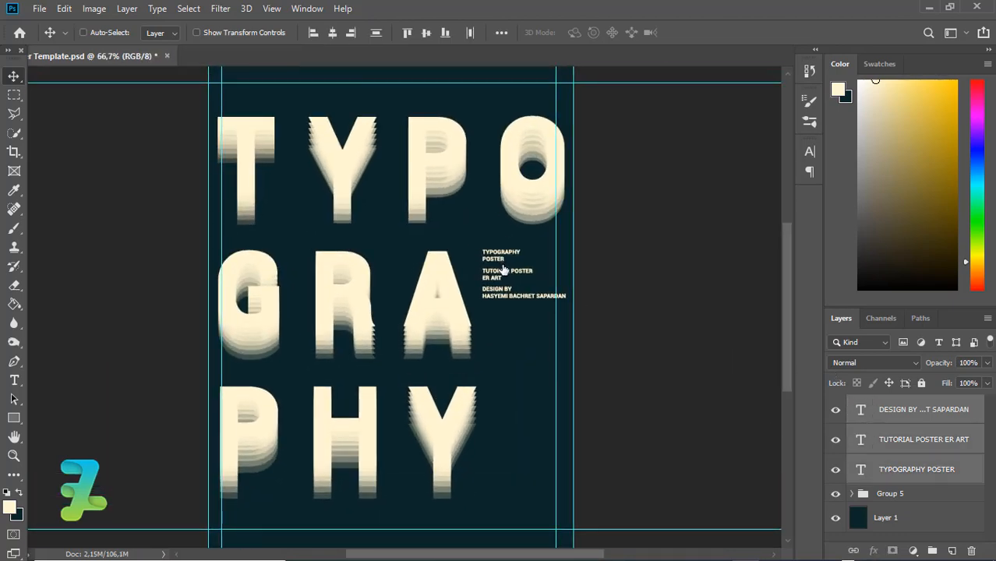
drag(505, 267, 504, 329)
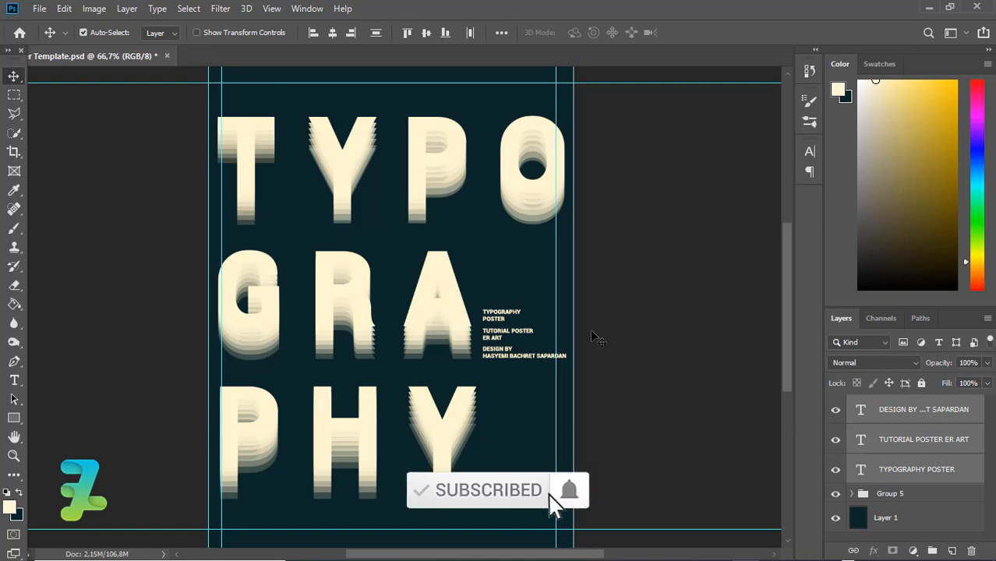
key(ctrl+minus)
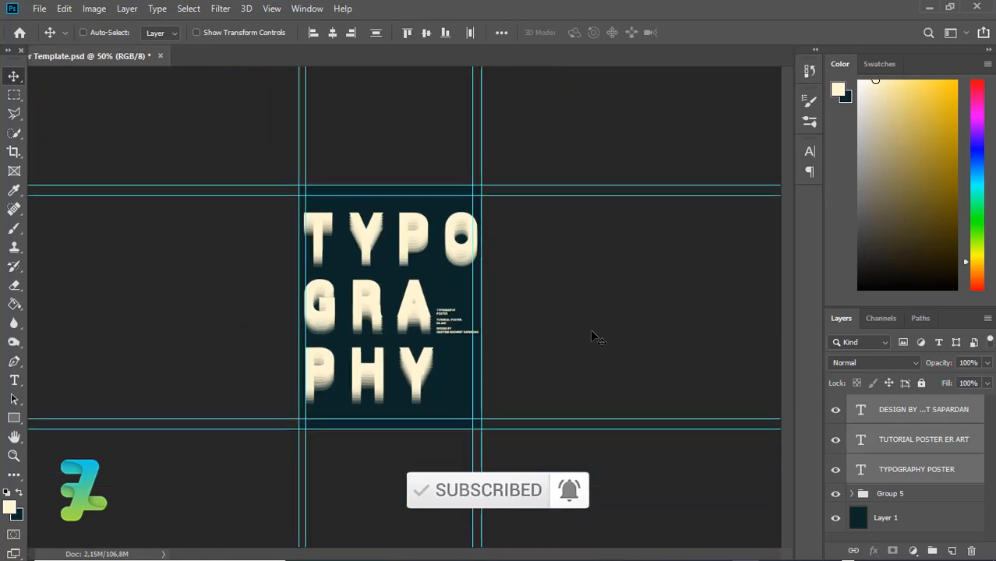
key(ctrl+plus)
key(ctrl+plus)
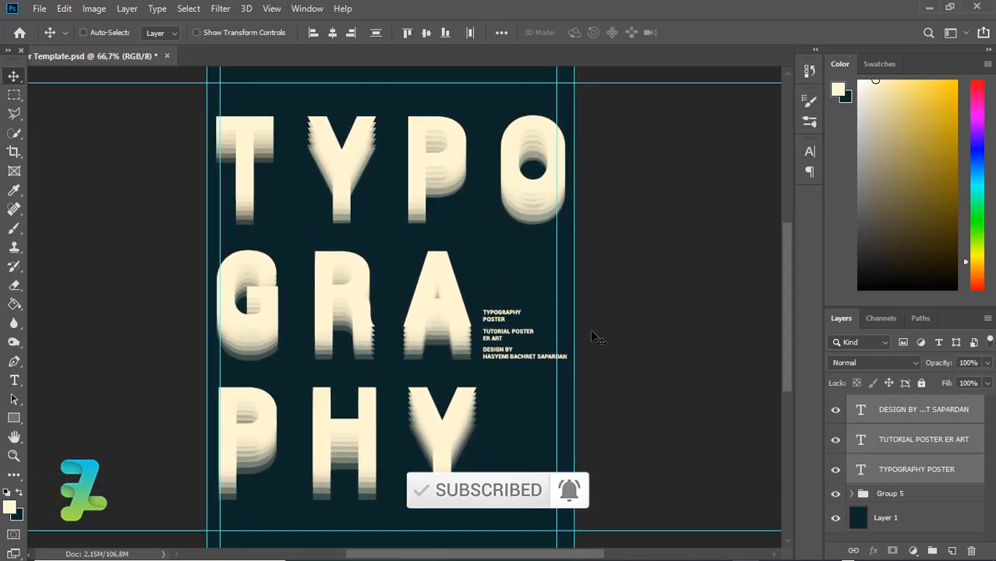